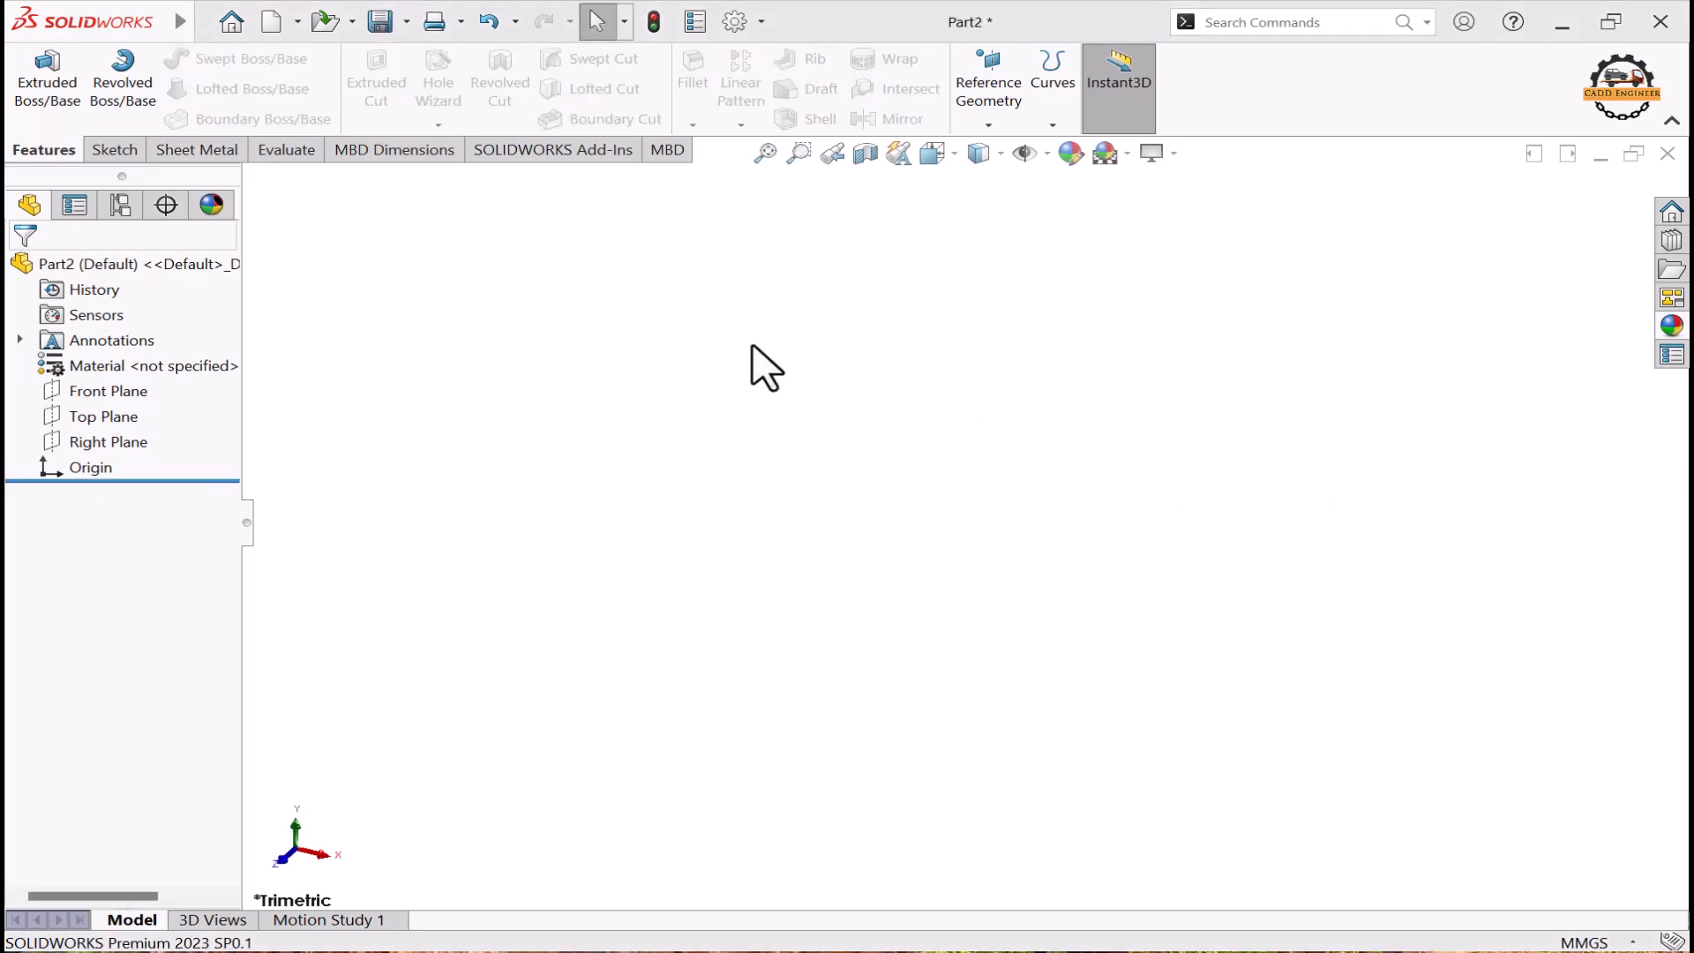
# Step: Start a sketch on the Top Plane and draw a center rectangle about 69 mm by 74 mm centred on the origin
pyautogui.click(114, 150)
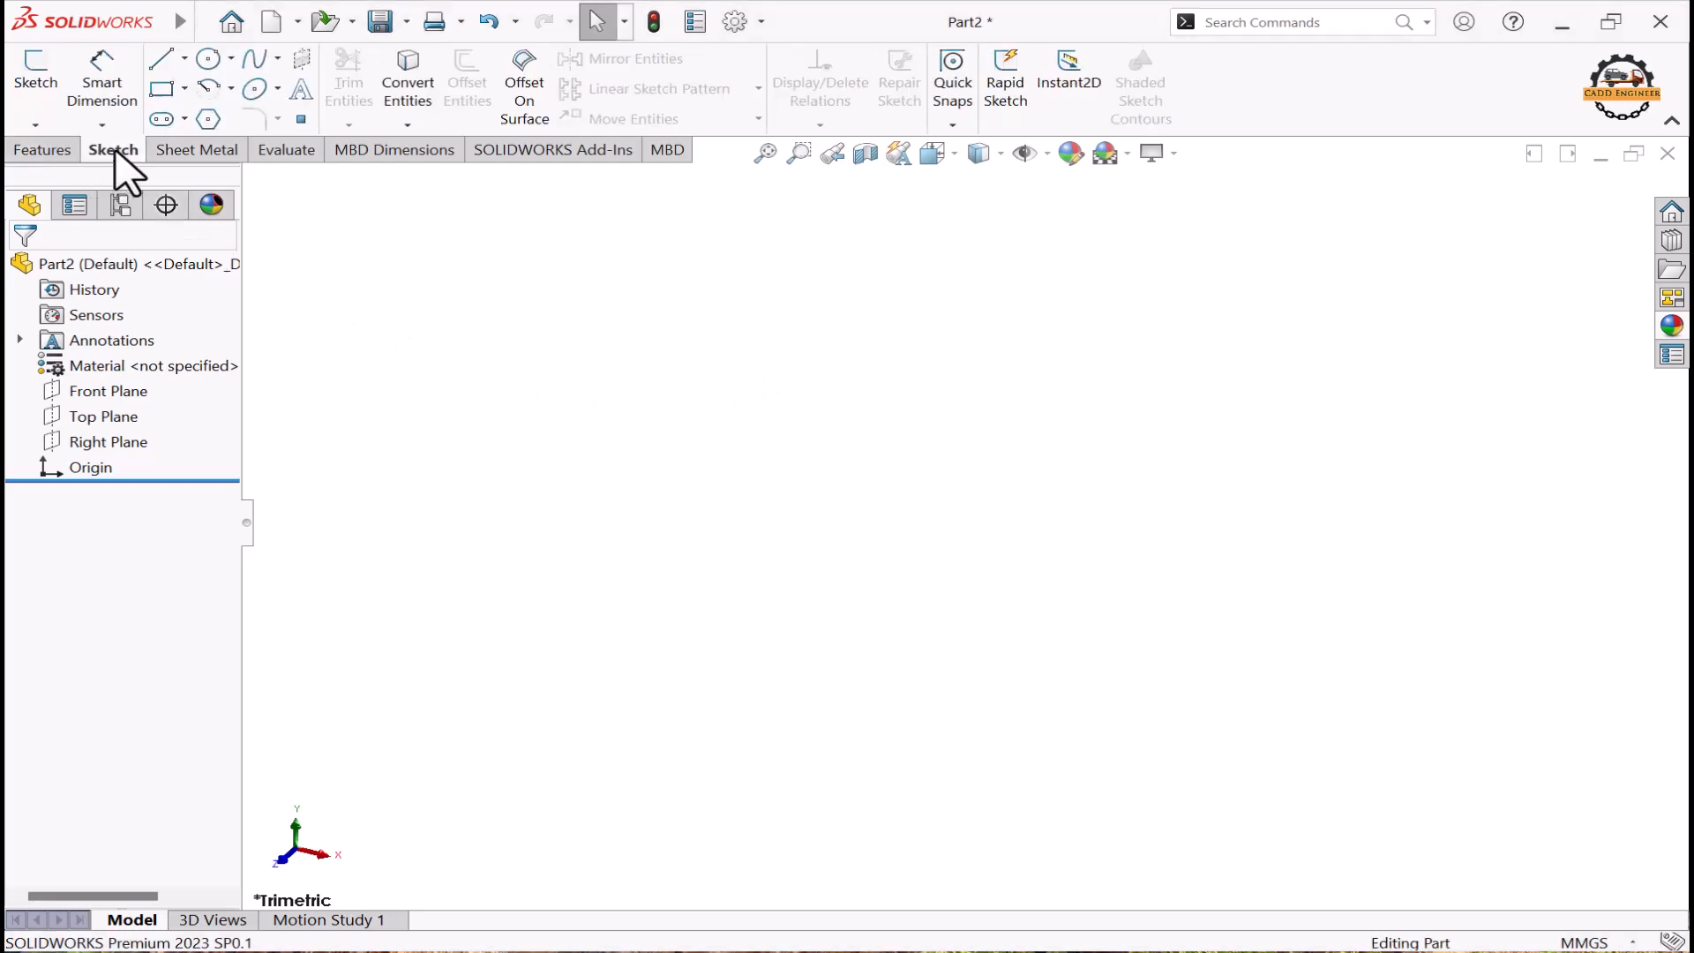
pyautogui.click(141, 420)
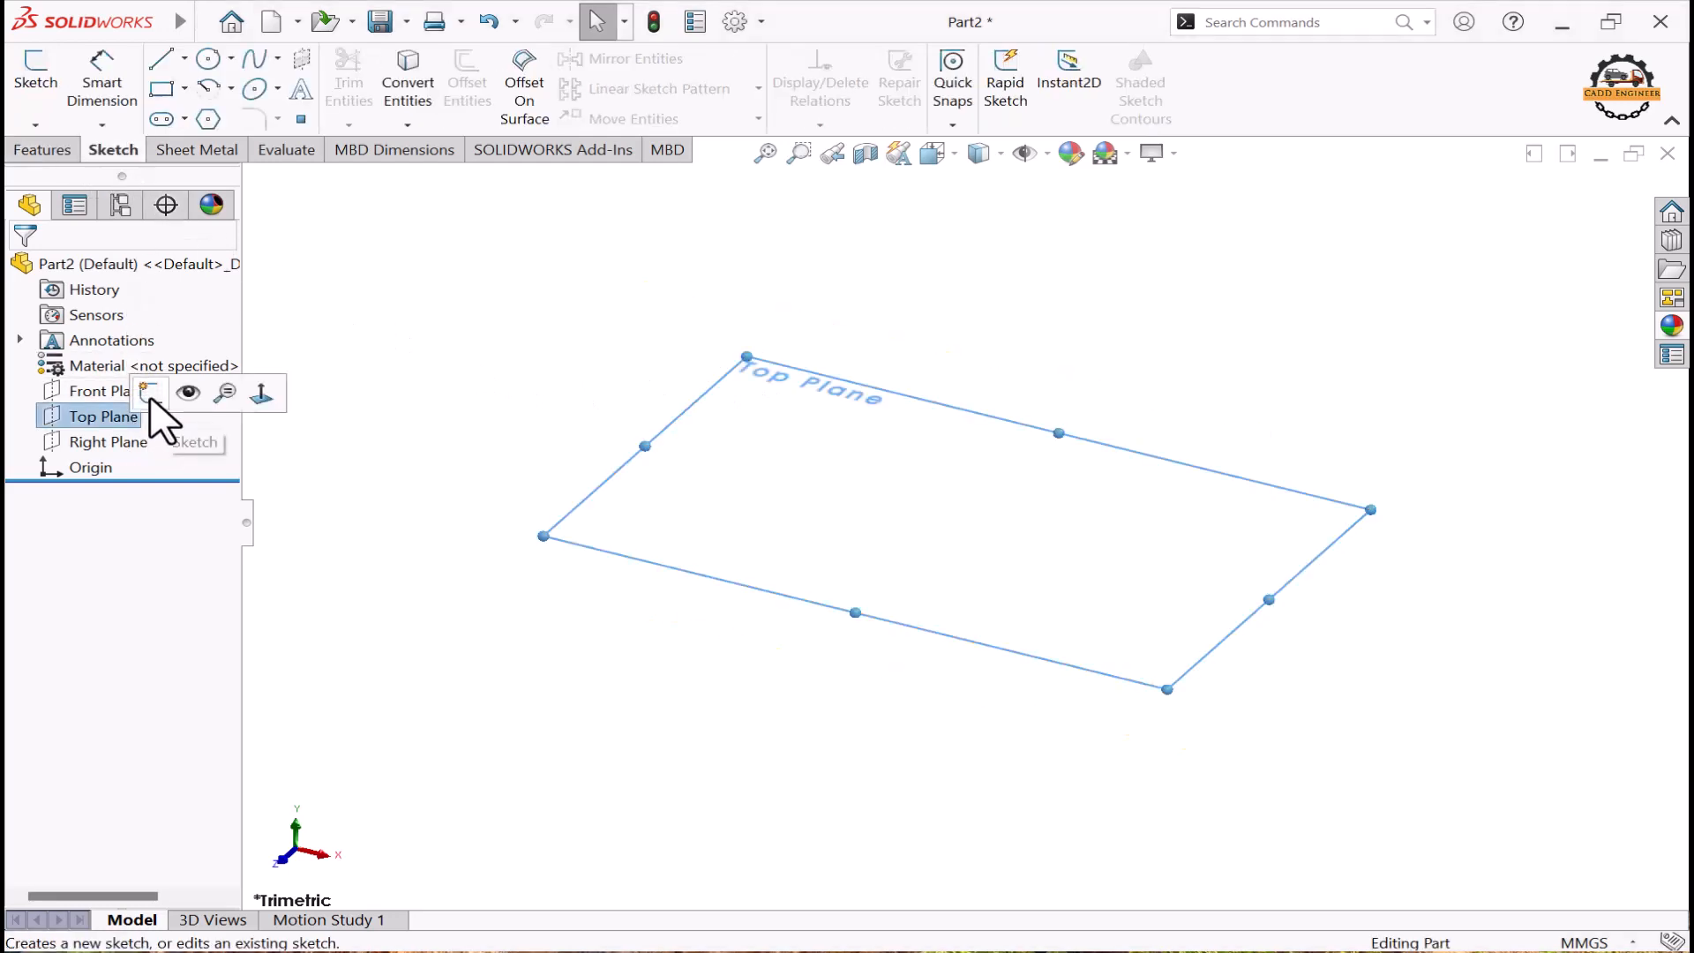
pyautogui.click(149, 395)
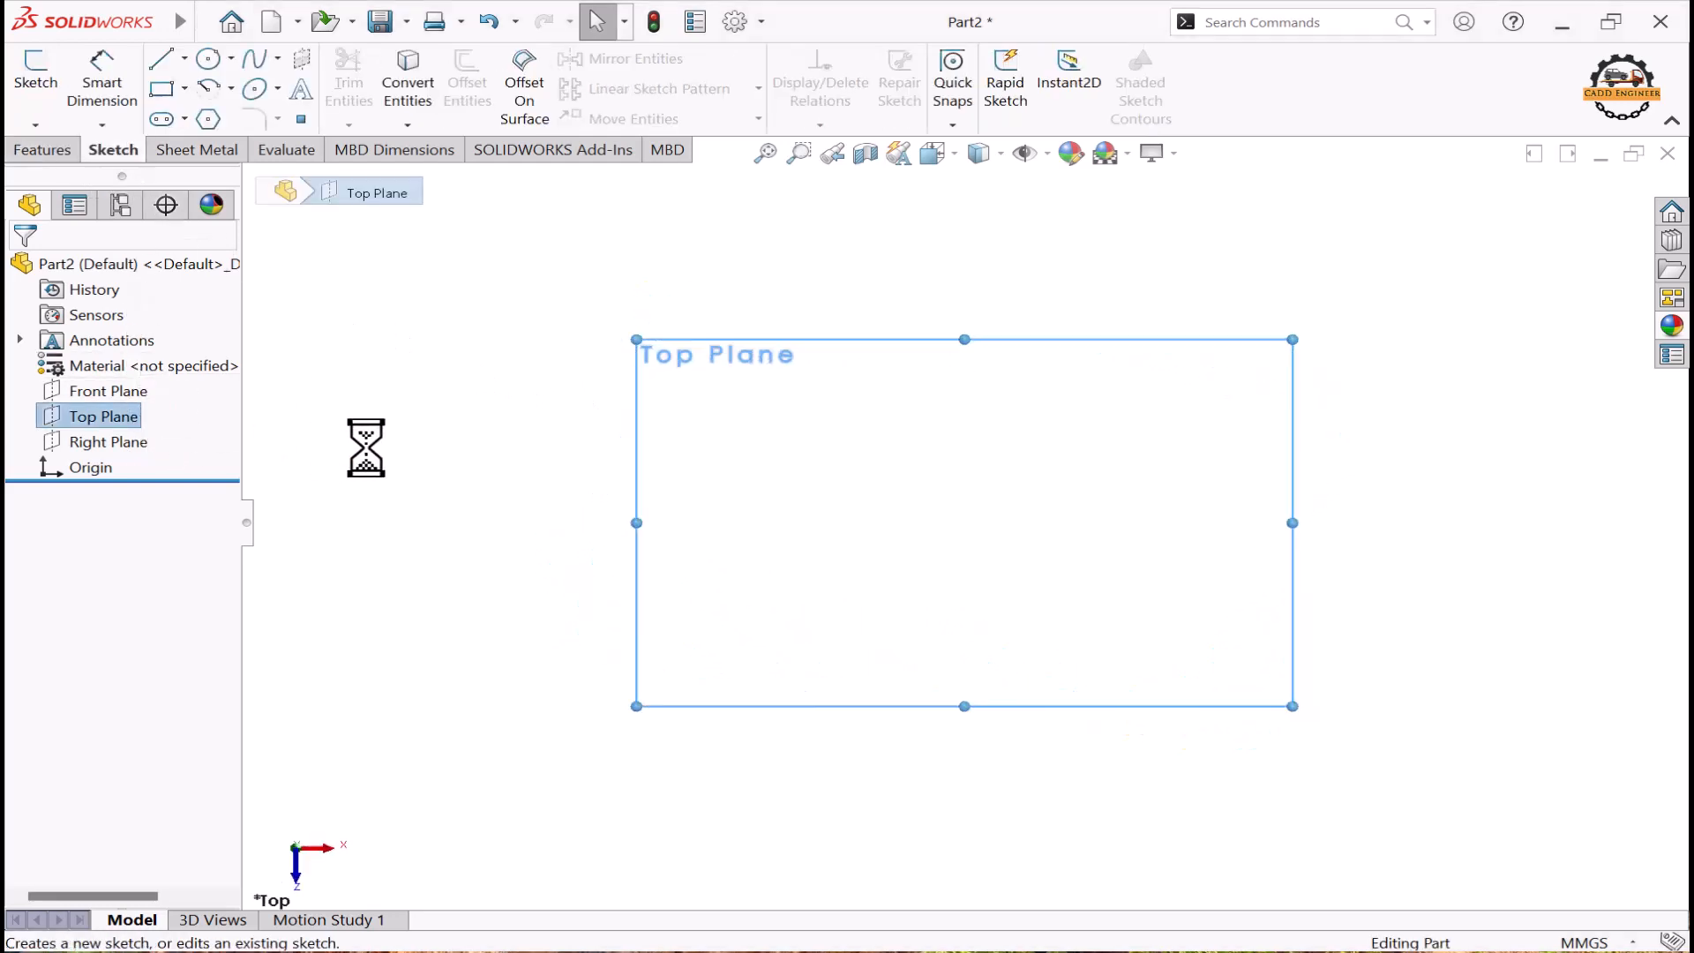
pyautogui.click(185, 89)
pyautogui.click(195, 151)
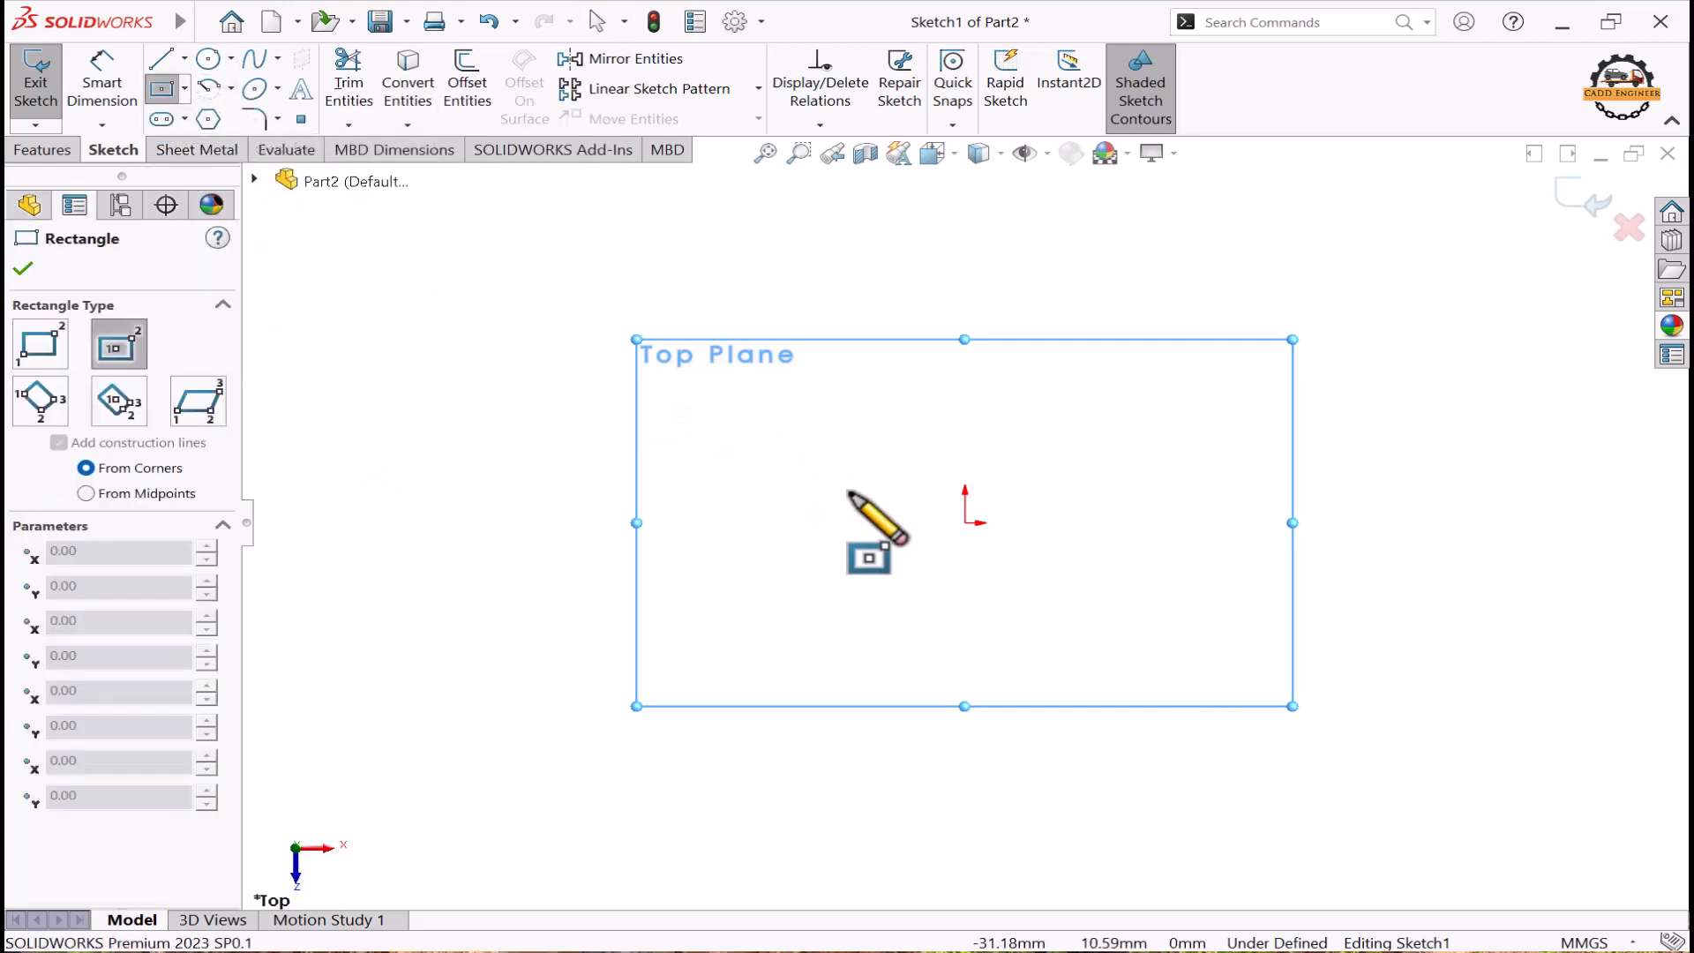
pyautogui.click(964, 523)
pyautogui.click(1091, 655)
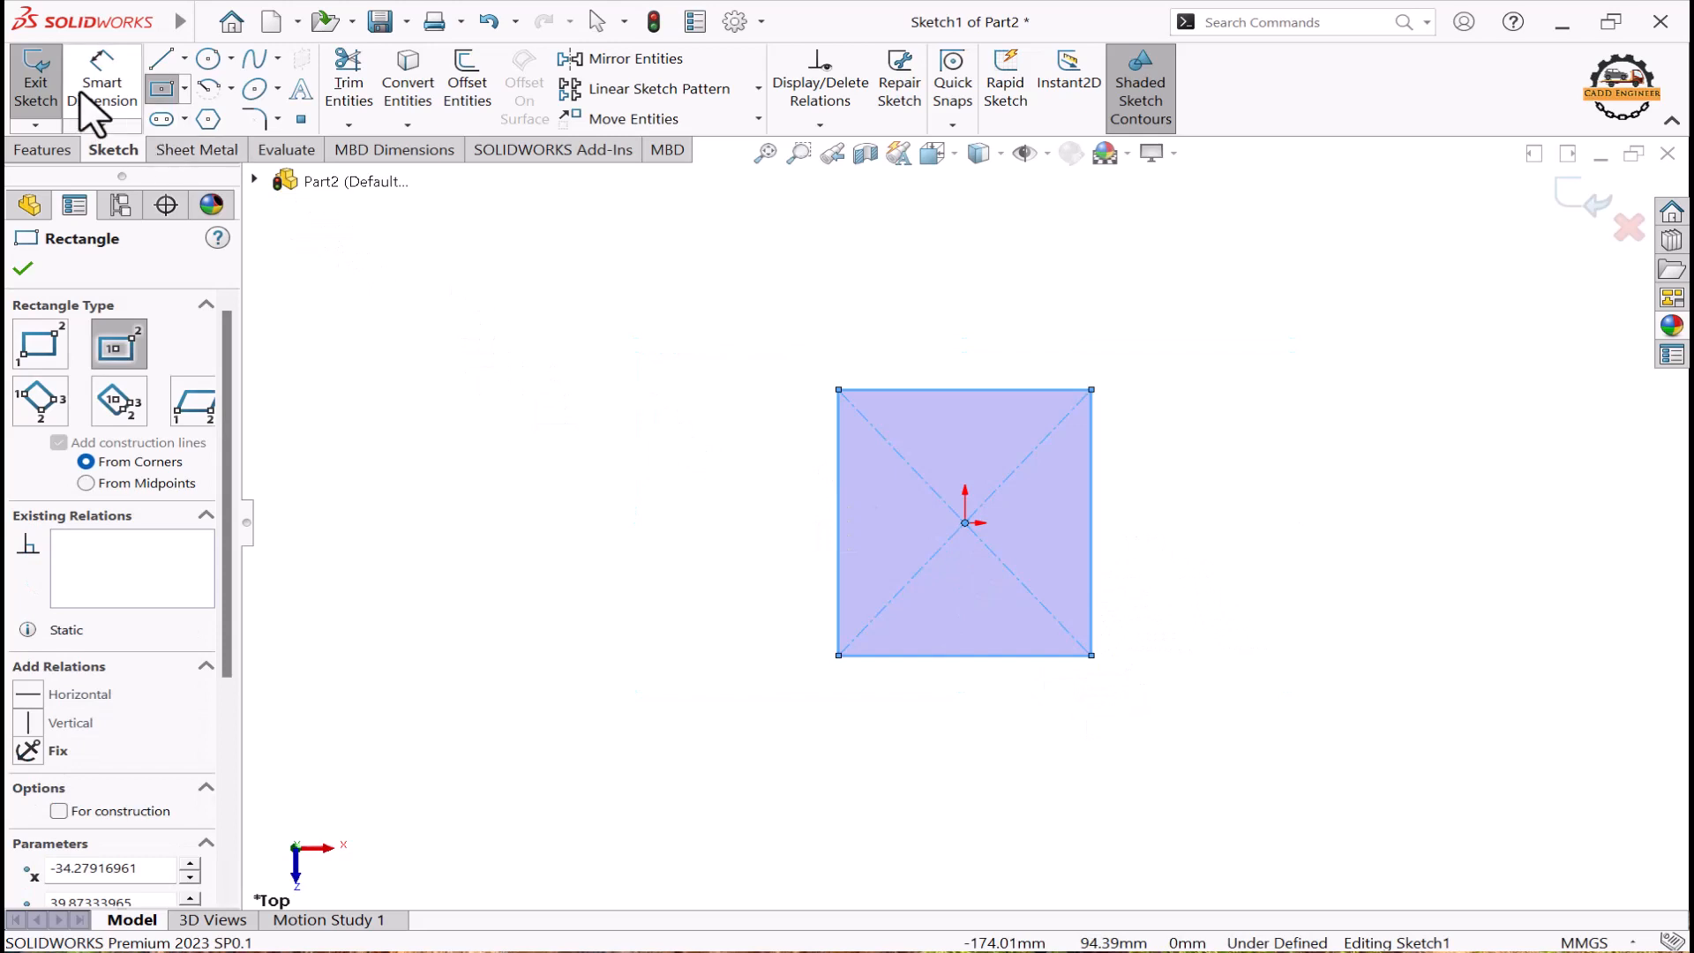
# Step: Dimension the rectangle to 64 mm wide and 75 mm high
pyautogui.click(93, 110)
pyautogui.click(951, 389)
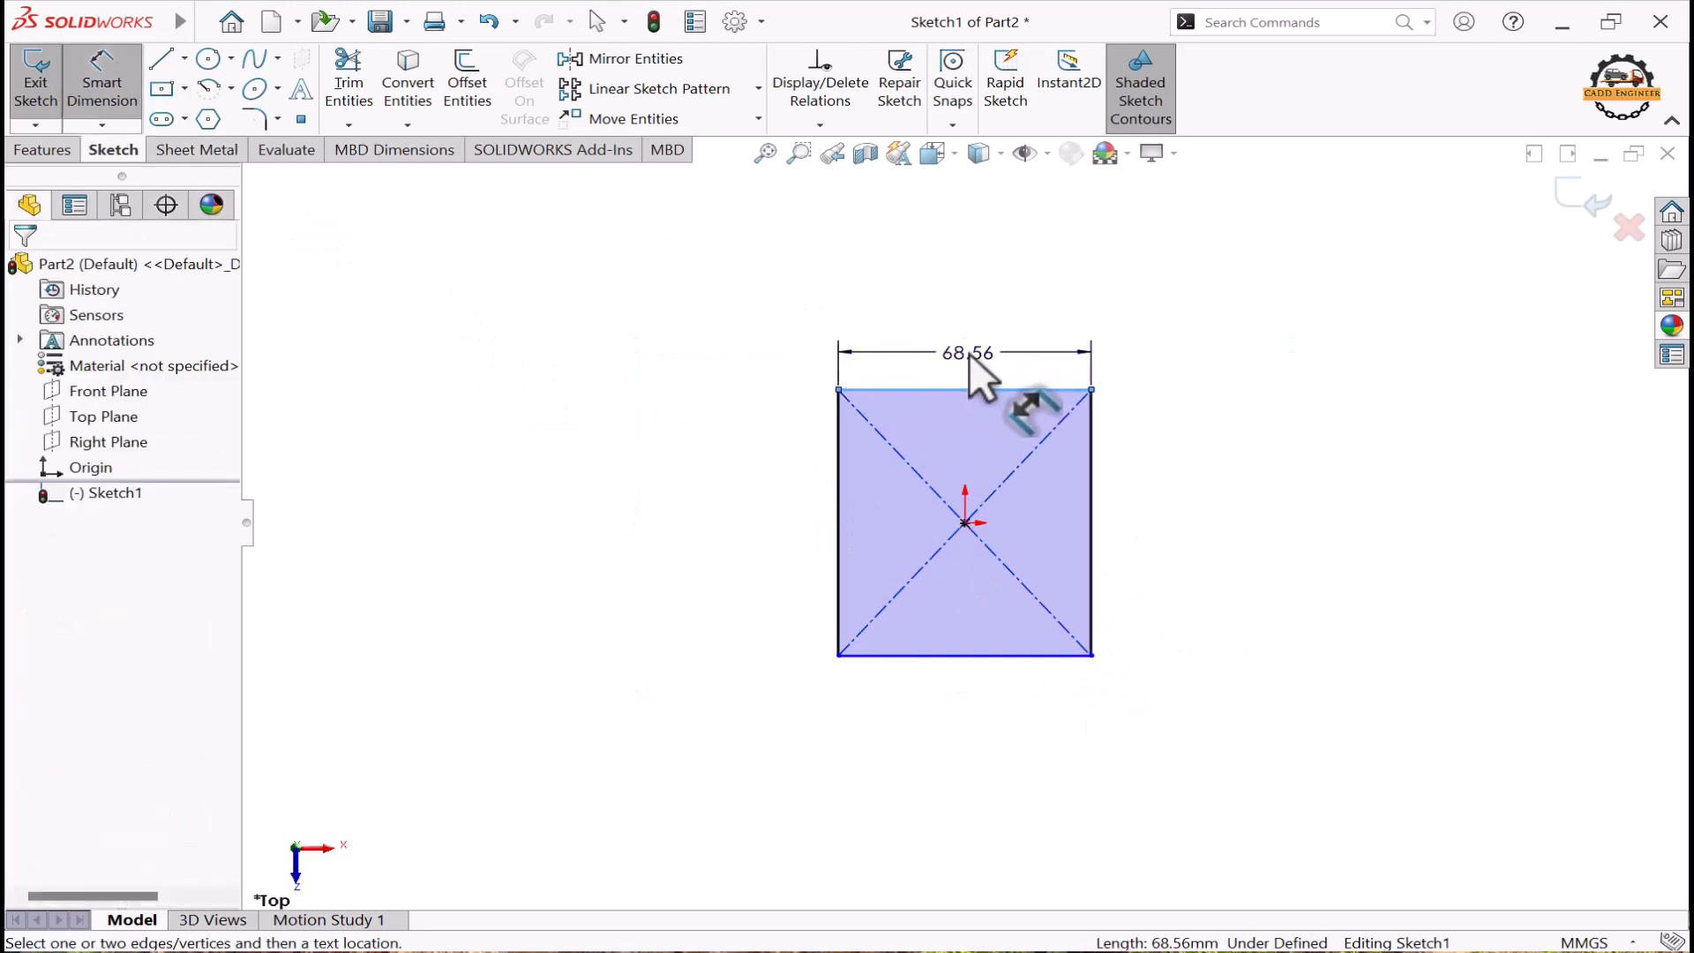
pyautogui.click(969, 353)
pyautogui.write('64')
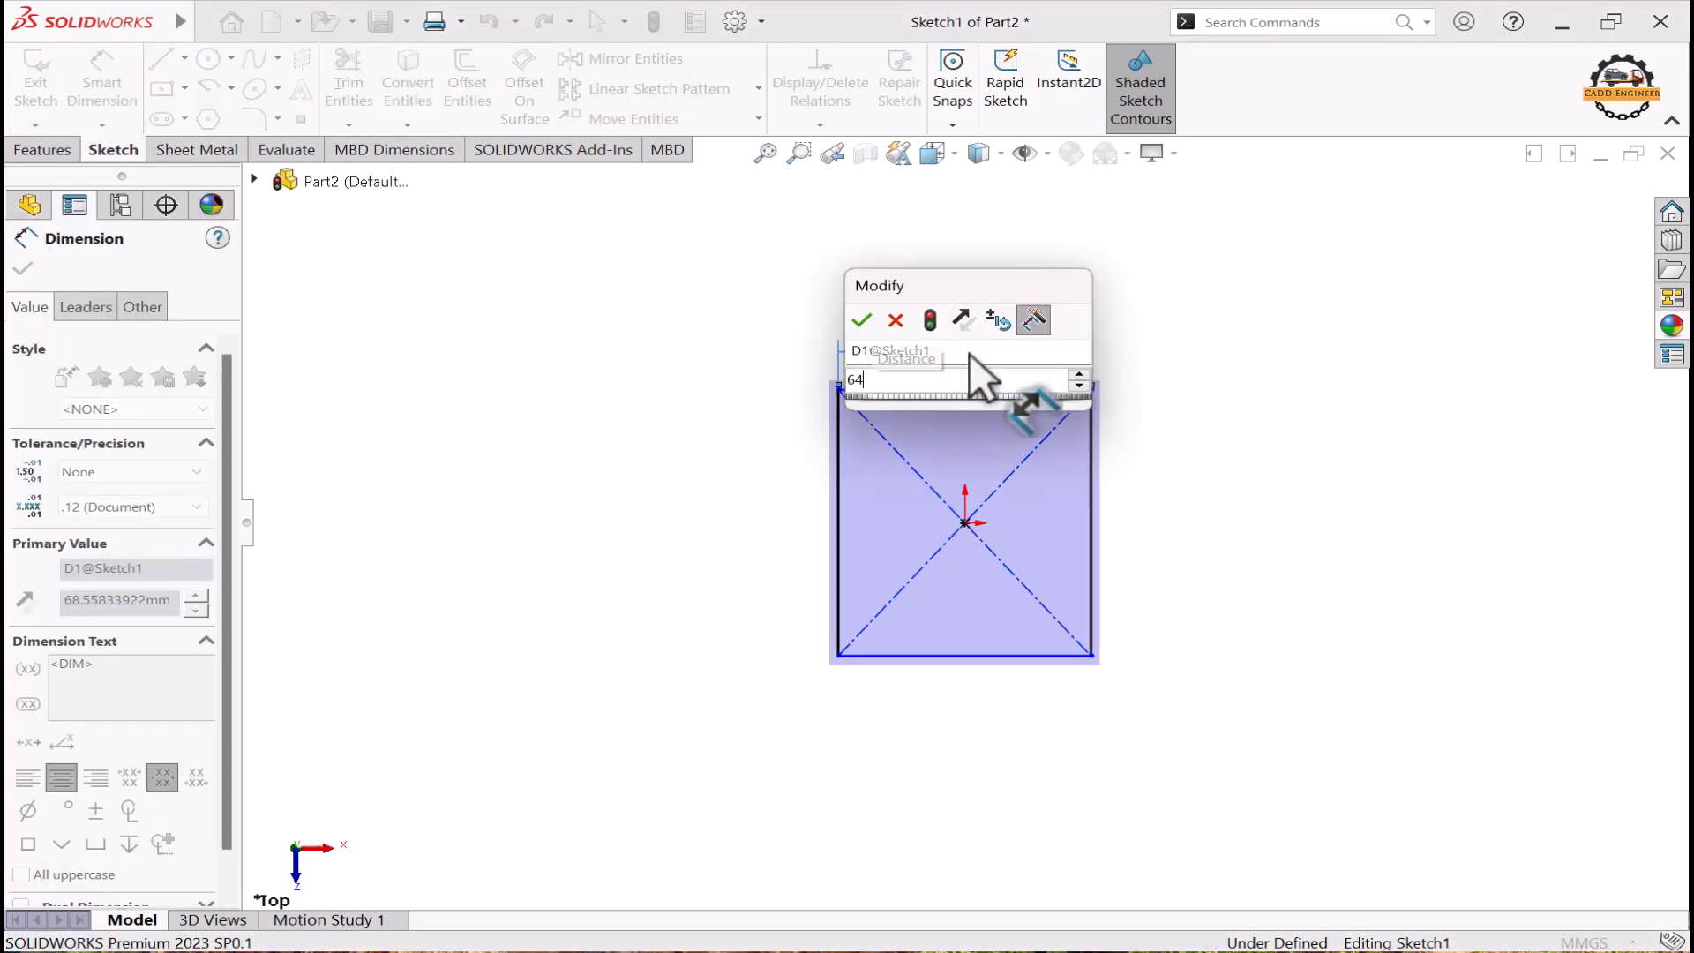
pyautogui.press('Return')
pyautogui.click(1091, 441)
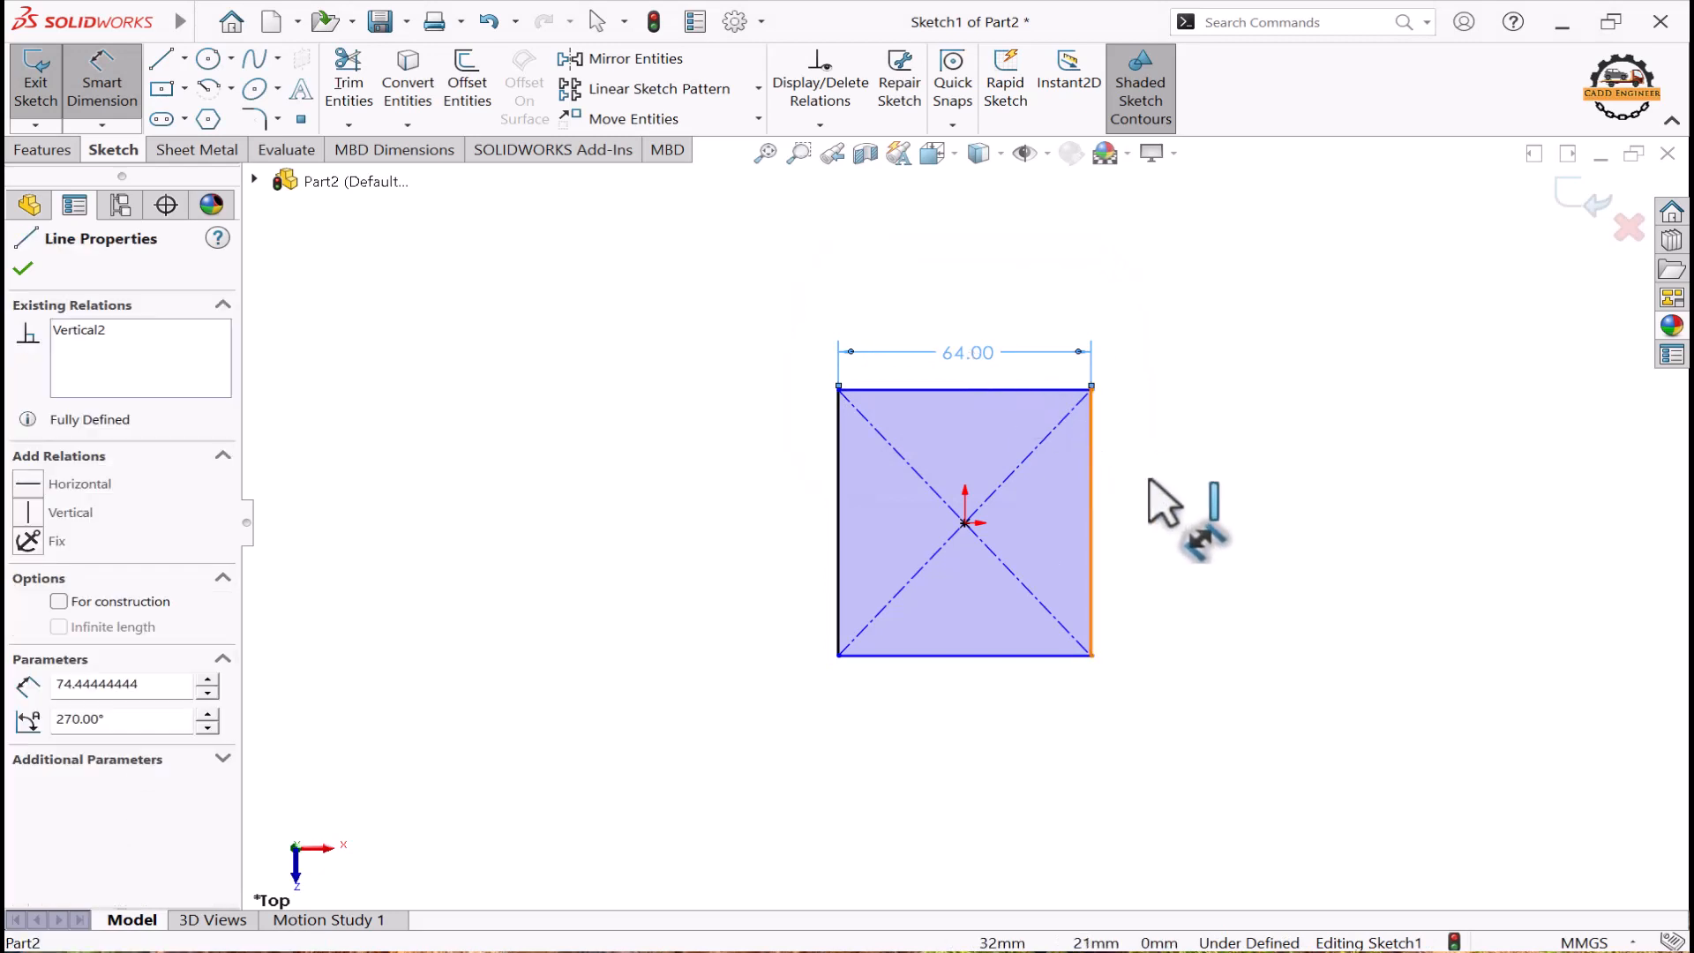
pyautogui.click(1188, 510)
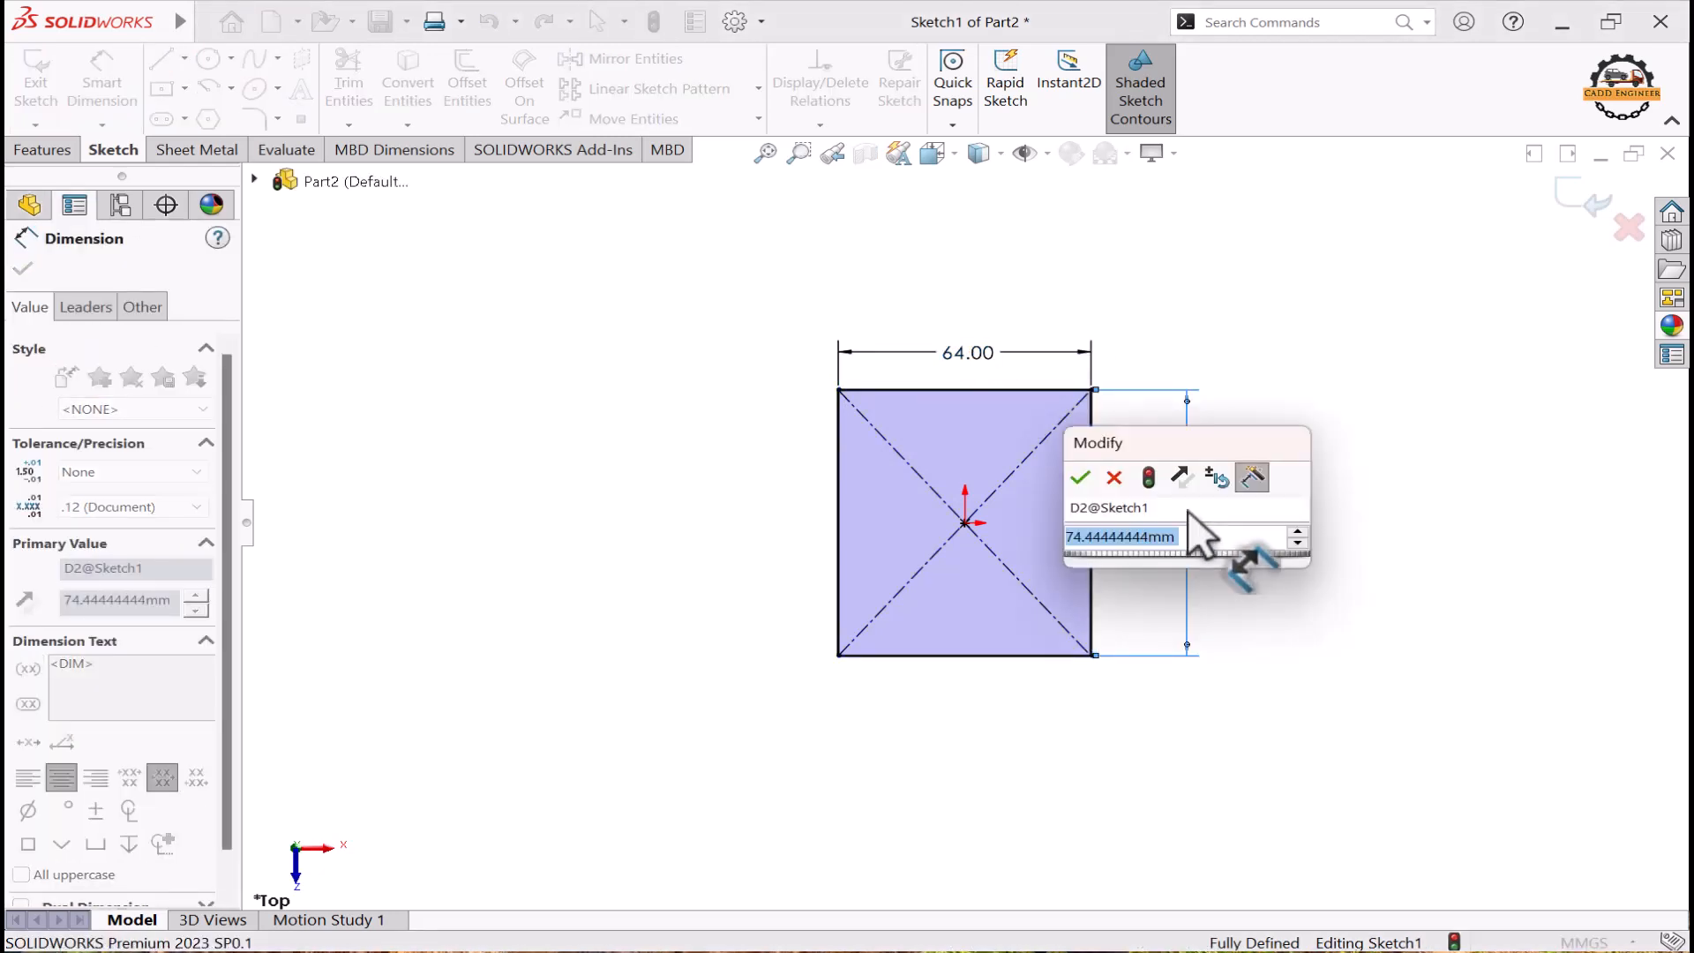
pyautogui.write('75')
pyautogui.press('Return')
pyautogui.click(1264, 508)
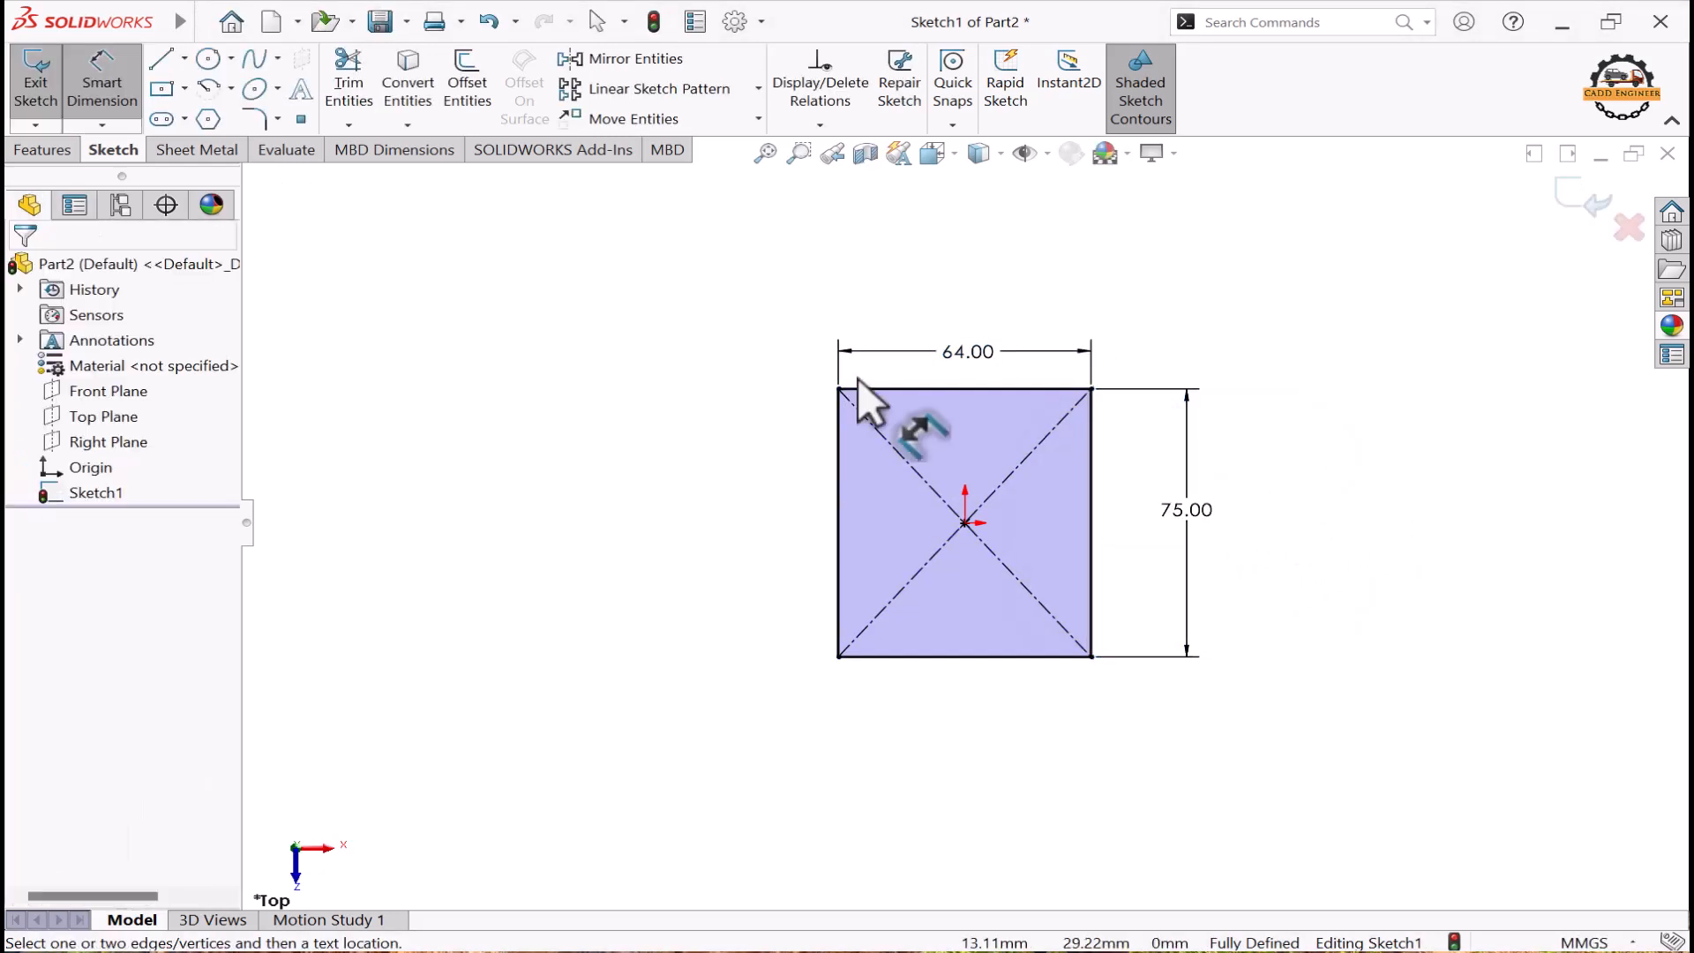
# Step: Sketch two concentric circles left of the rectangle, level with the origin, about 31 mm and 10 mm in diameter
pyautogui.click(208, 59)
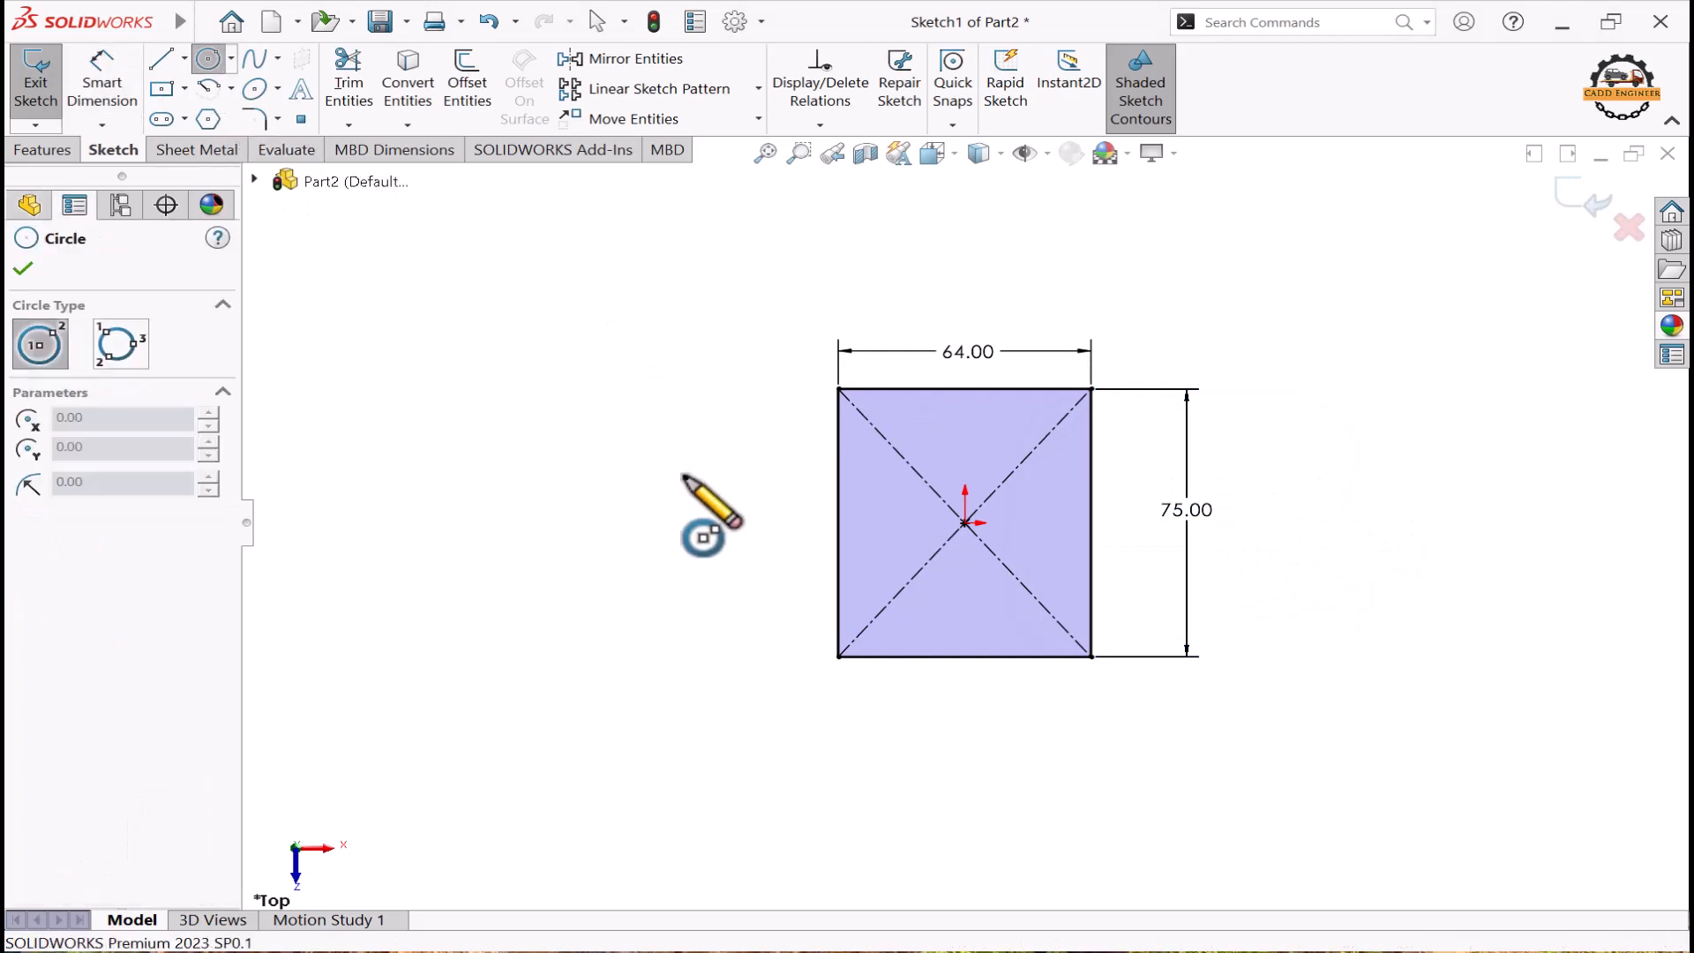
pyautogui.click(617, 523)
pyautogui.click(640, 579)
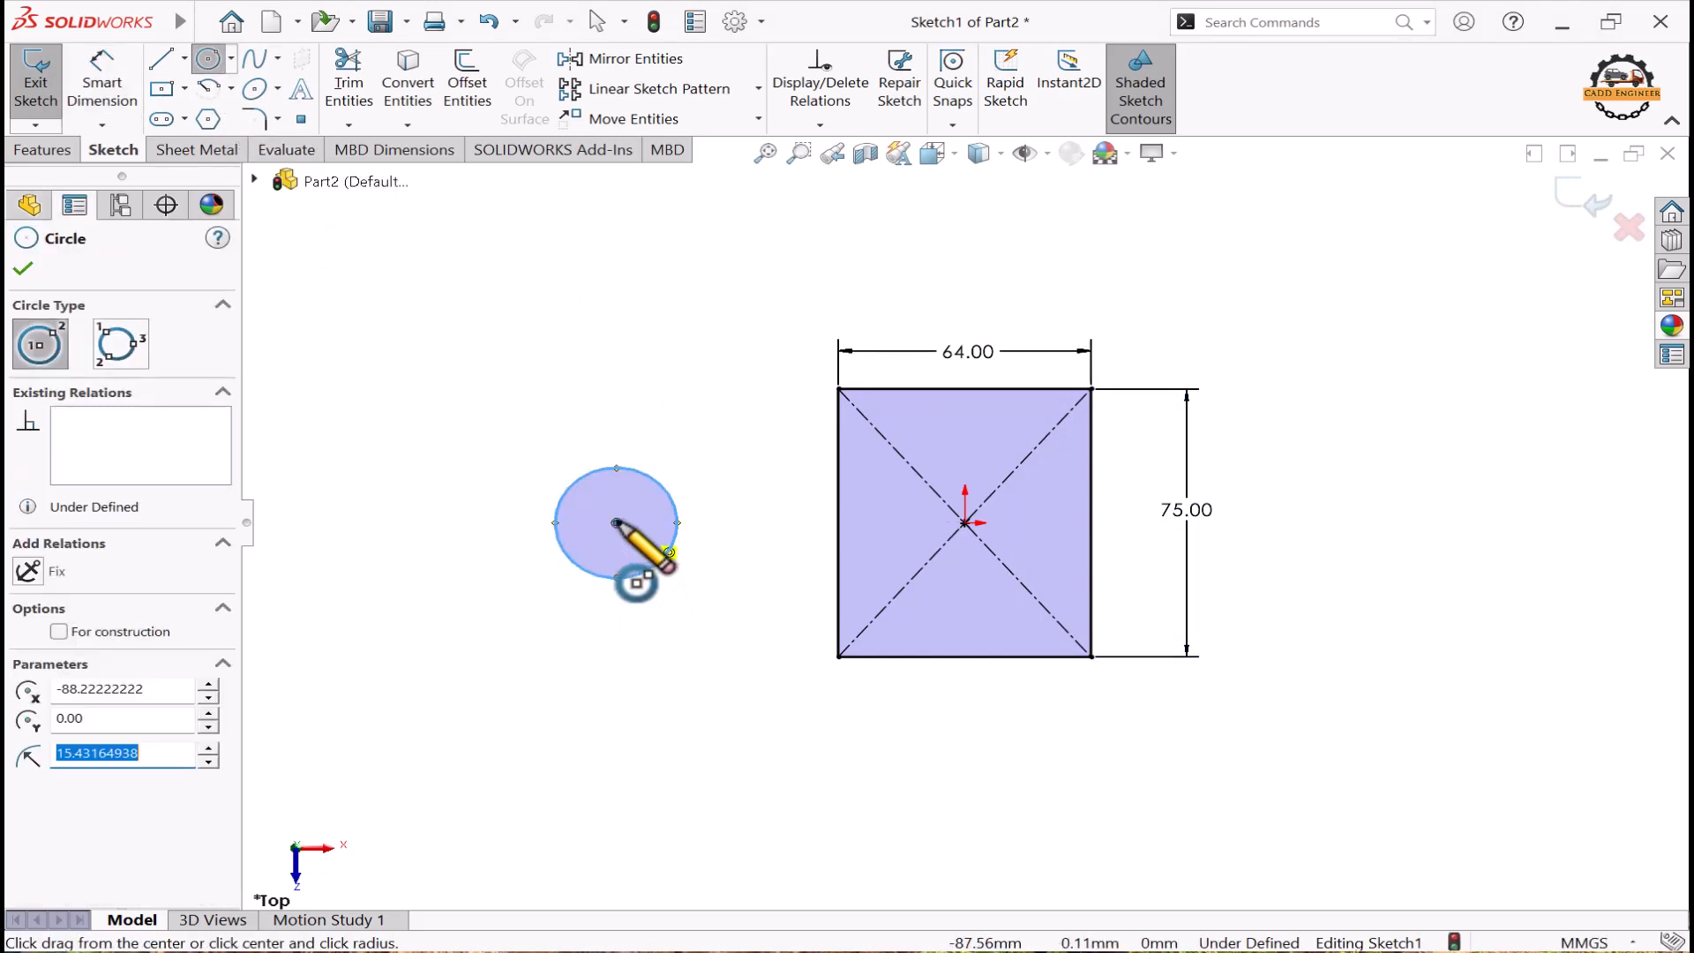
# Step: Dimension the horizontal distance from the circles' centre to the rectangle's left edge as 50 mm
pyautogui.click(121, 99)
pyautogui.click(616, 522)
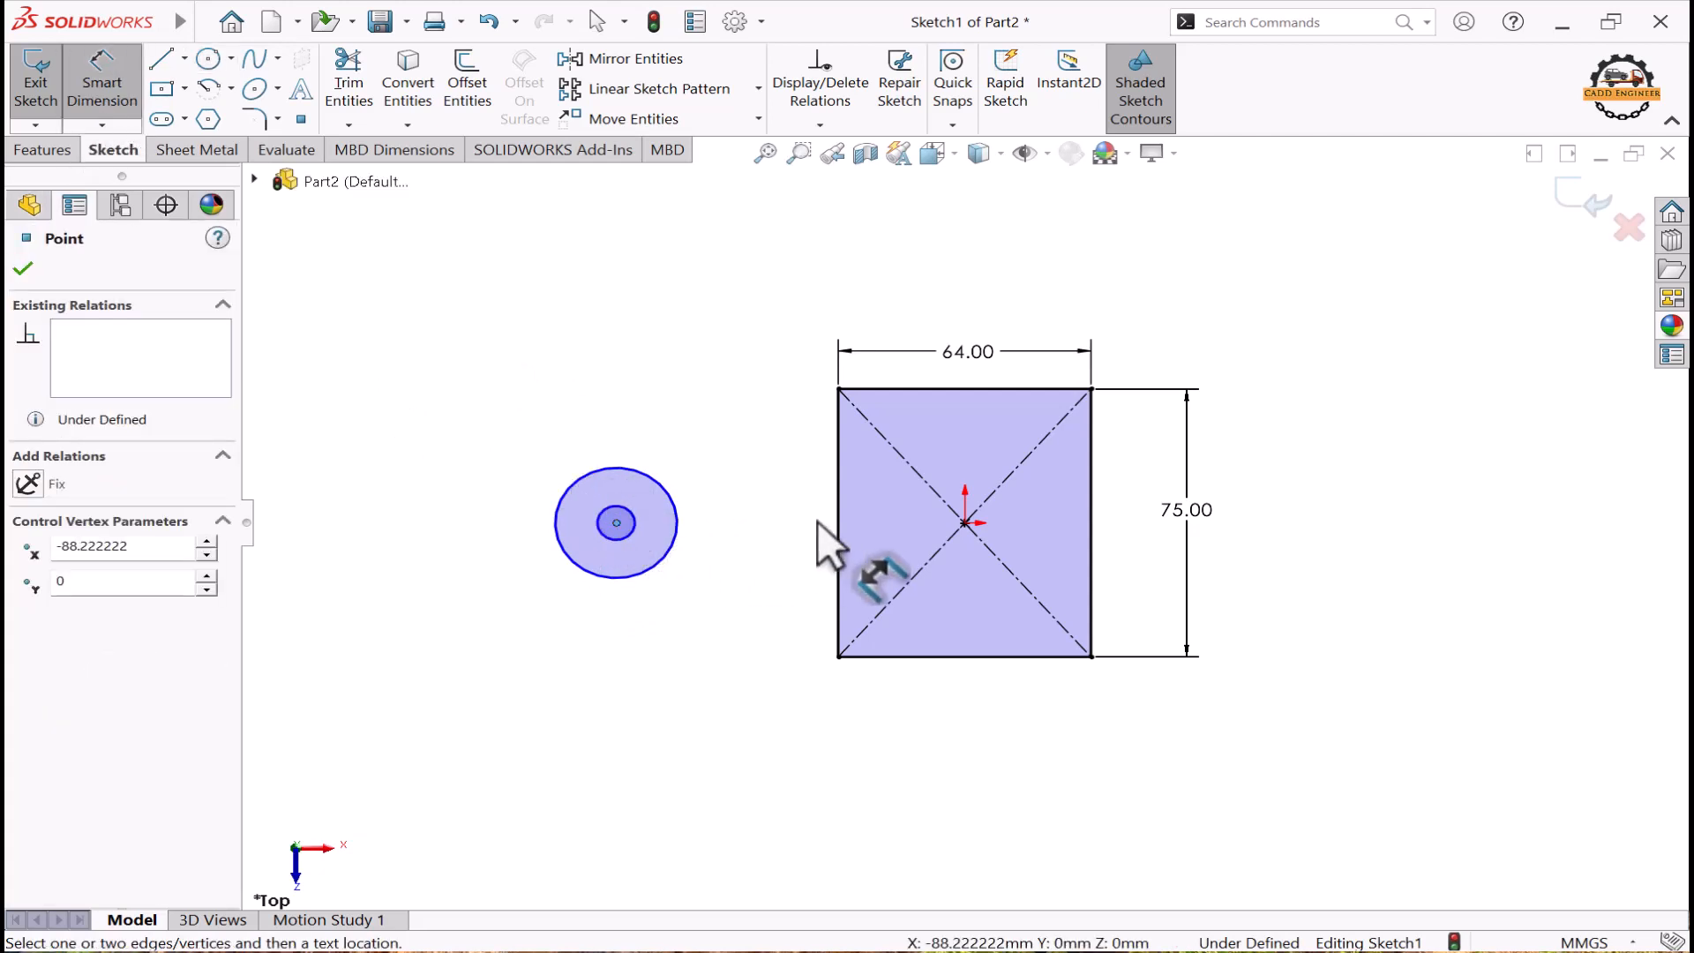
pyautogui.click(839, 525)
pyautogui.click(766, 716)
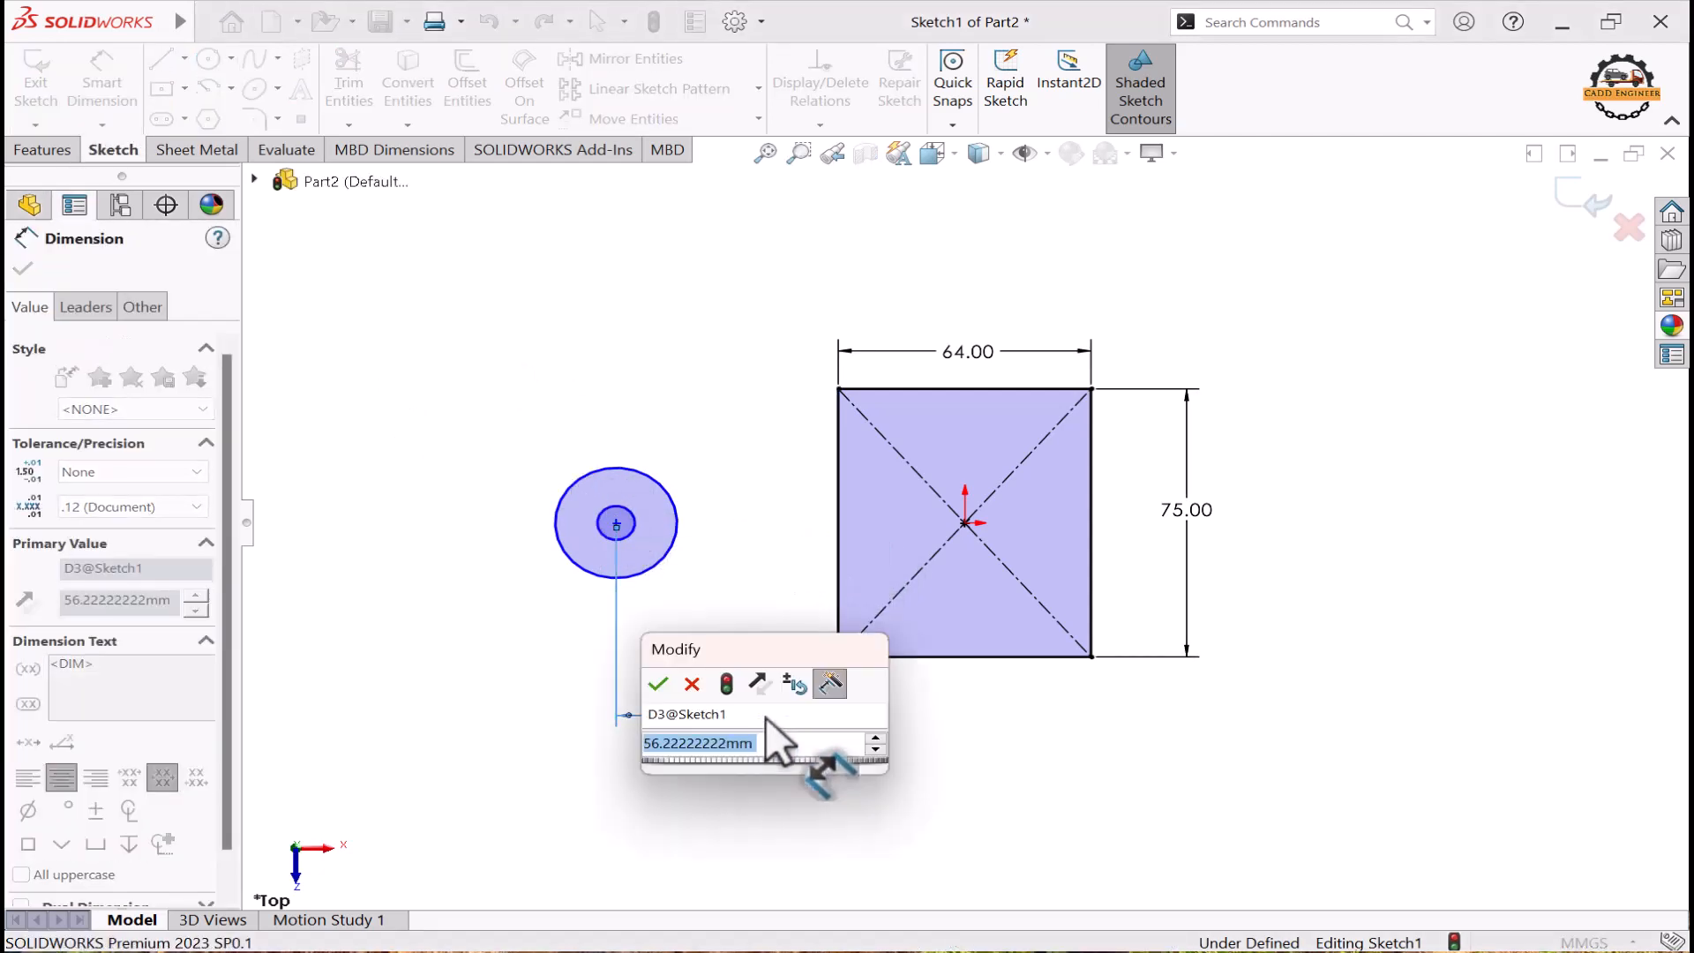
pyautogui.write('50')
pyautogui.press('Return')
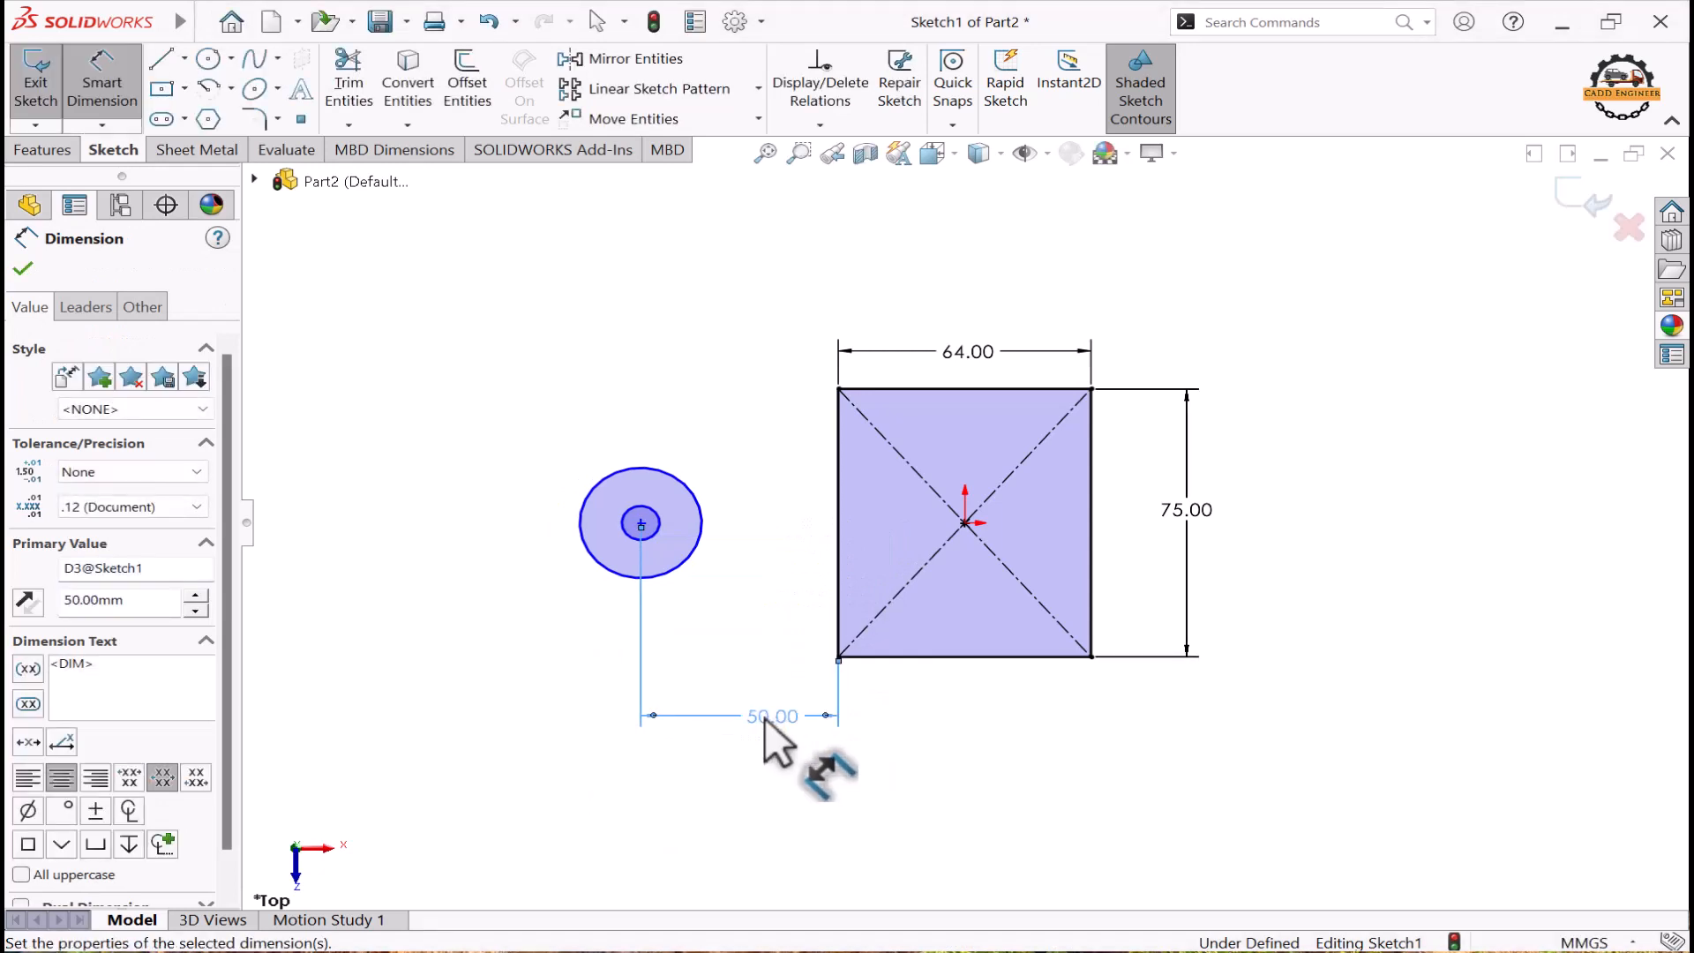
# Step: Dimension the outer circle's diameter as 40 mm and the inner circle's diameter as 16 mm
pyautogui.click(694, 587)
pyautogui.click(452, 642)
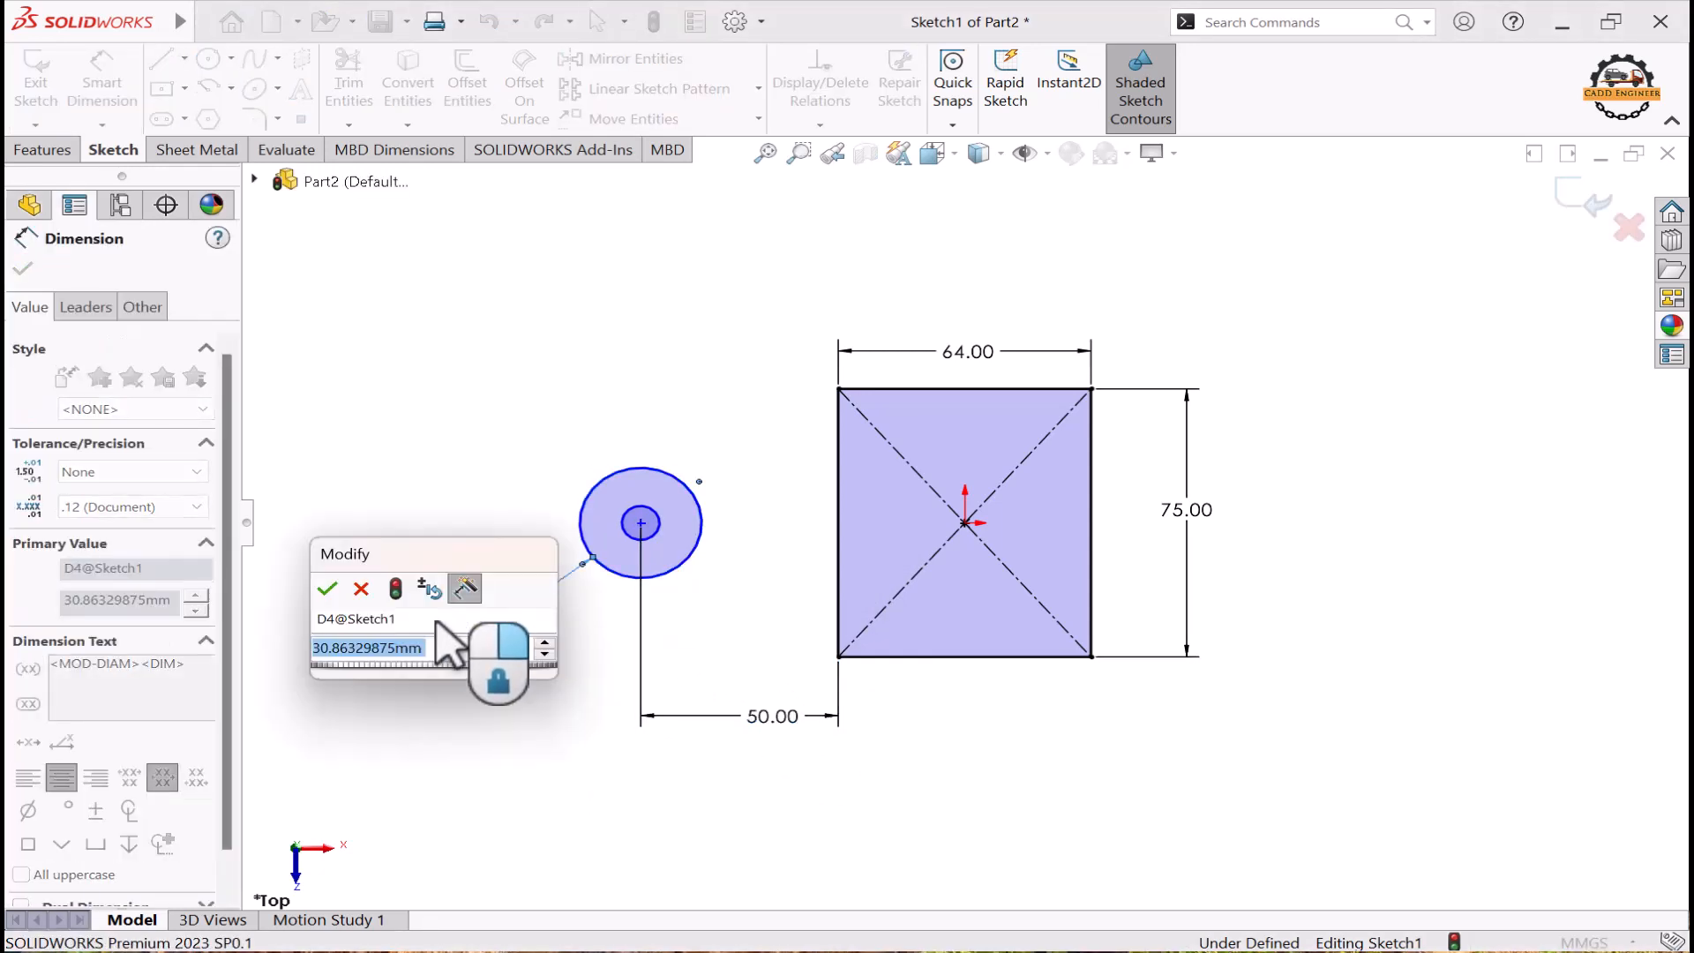
pyautogui.write('40')
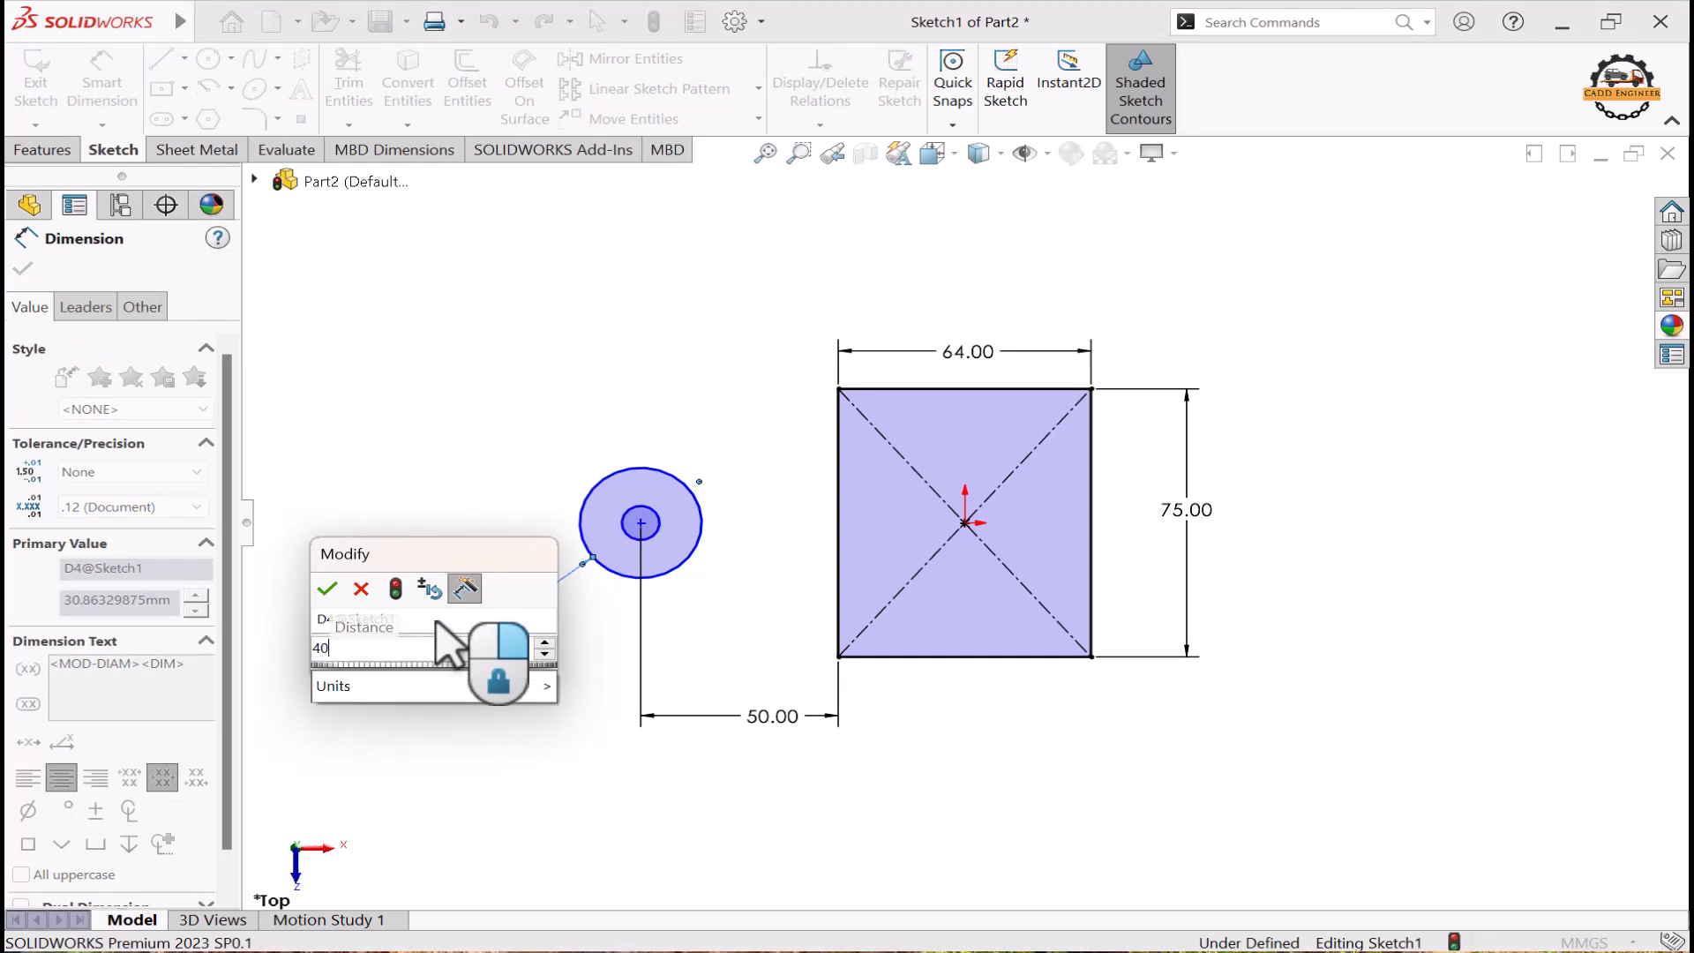
pyautogui.press('Return')
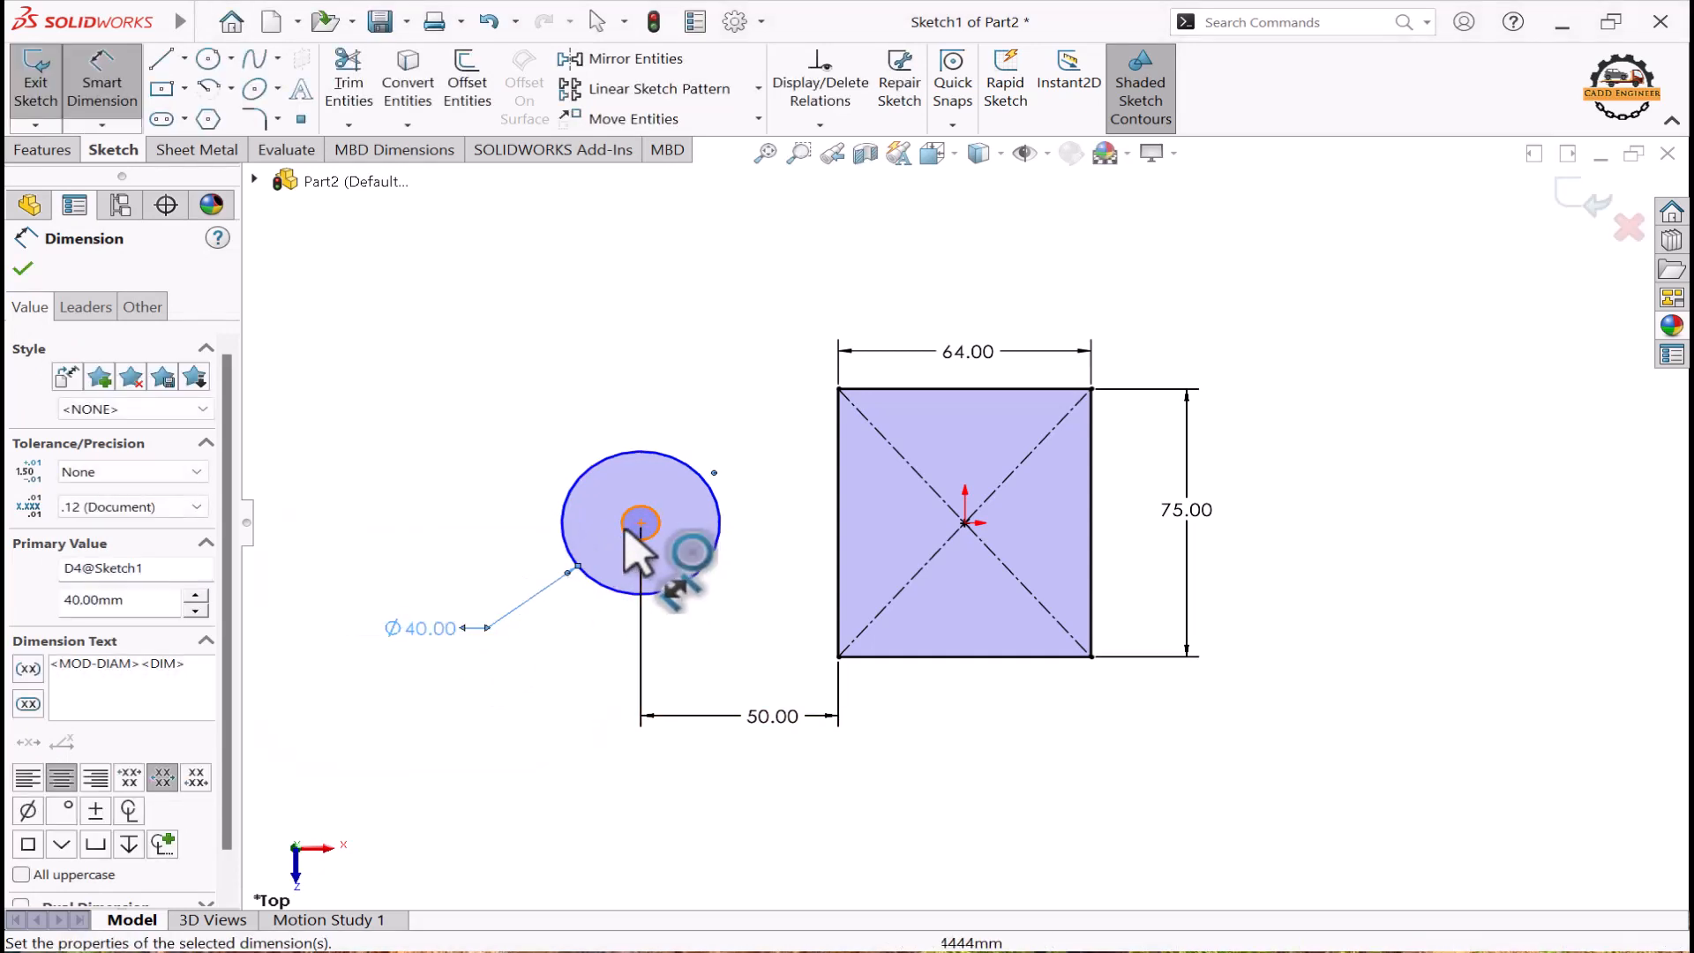
pyautogui.click(628, 535)
pyautogui.click(475, 496)
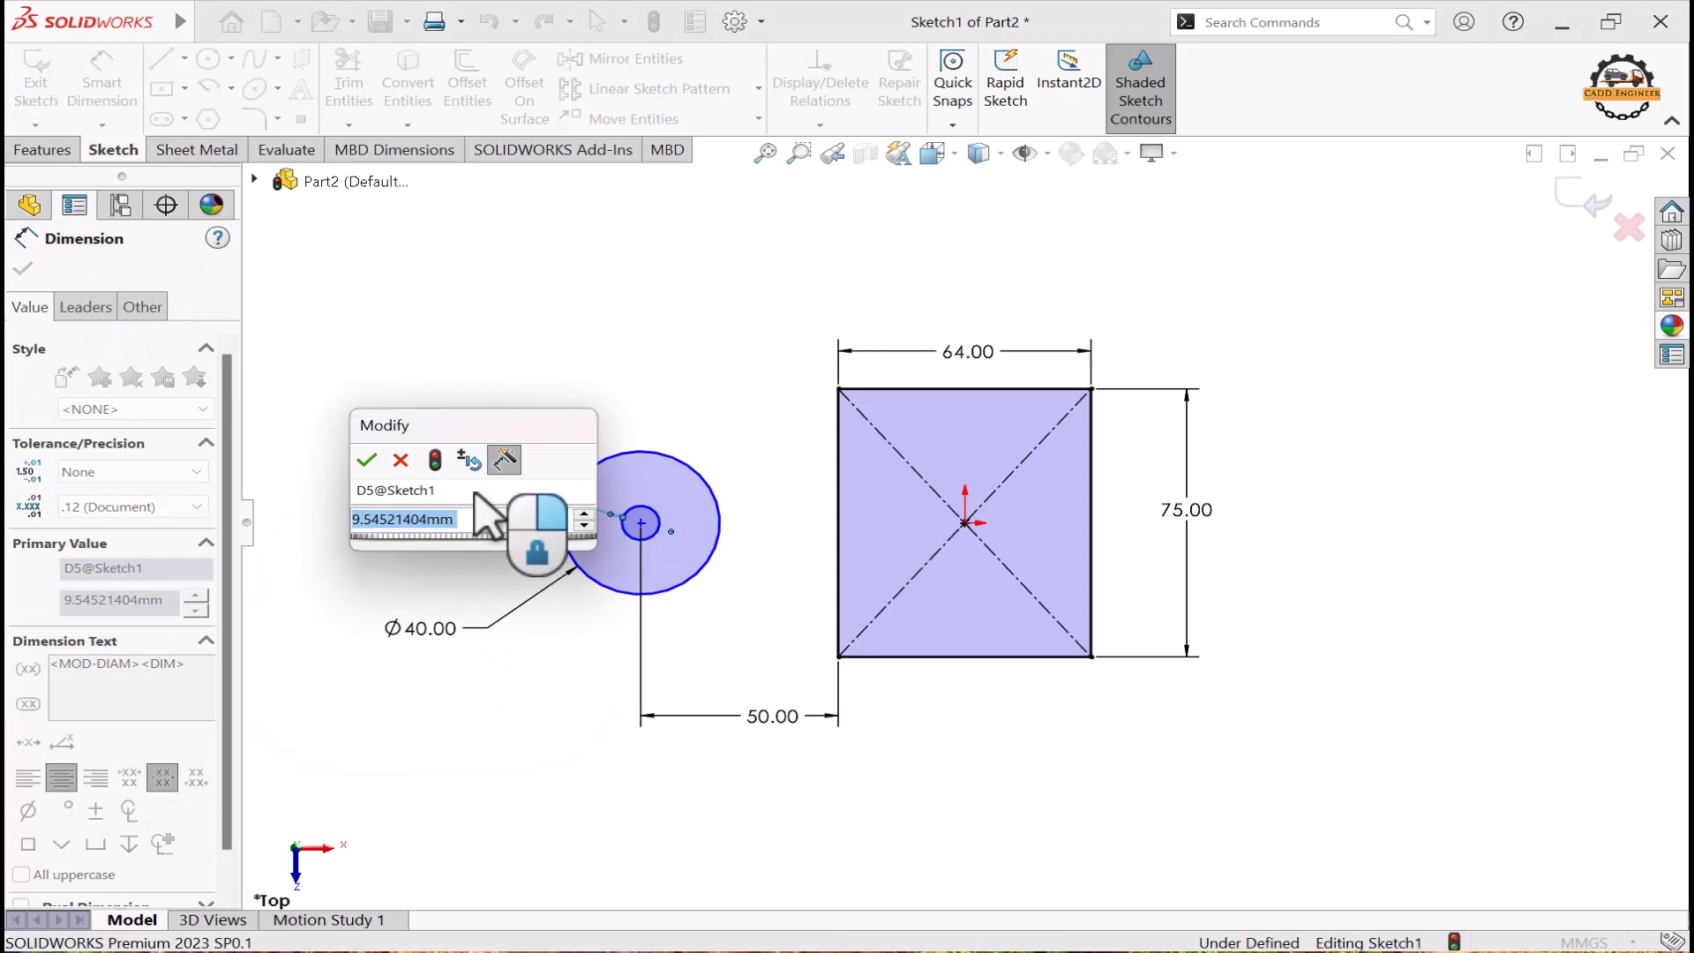
pyautogui.write('16')
pyautogui.press('Return')
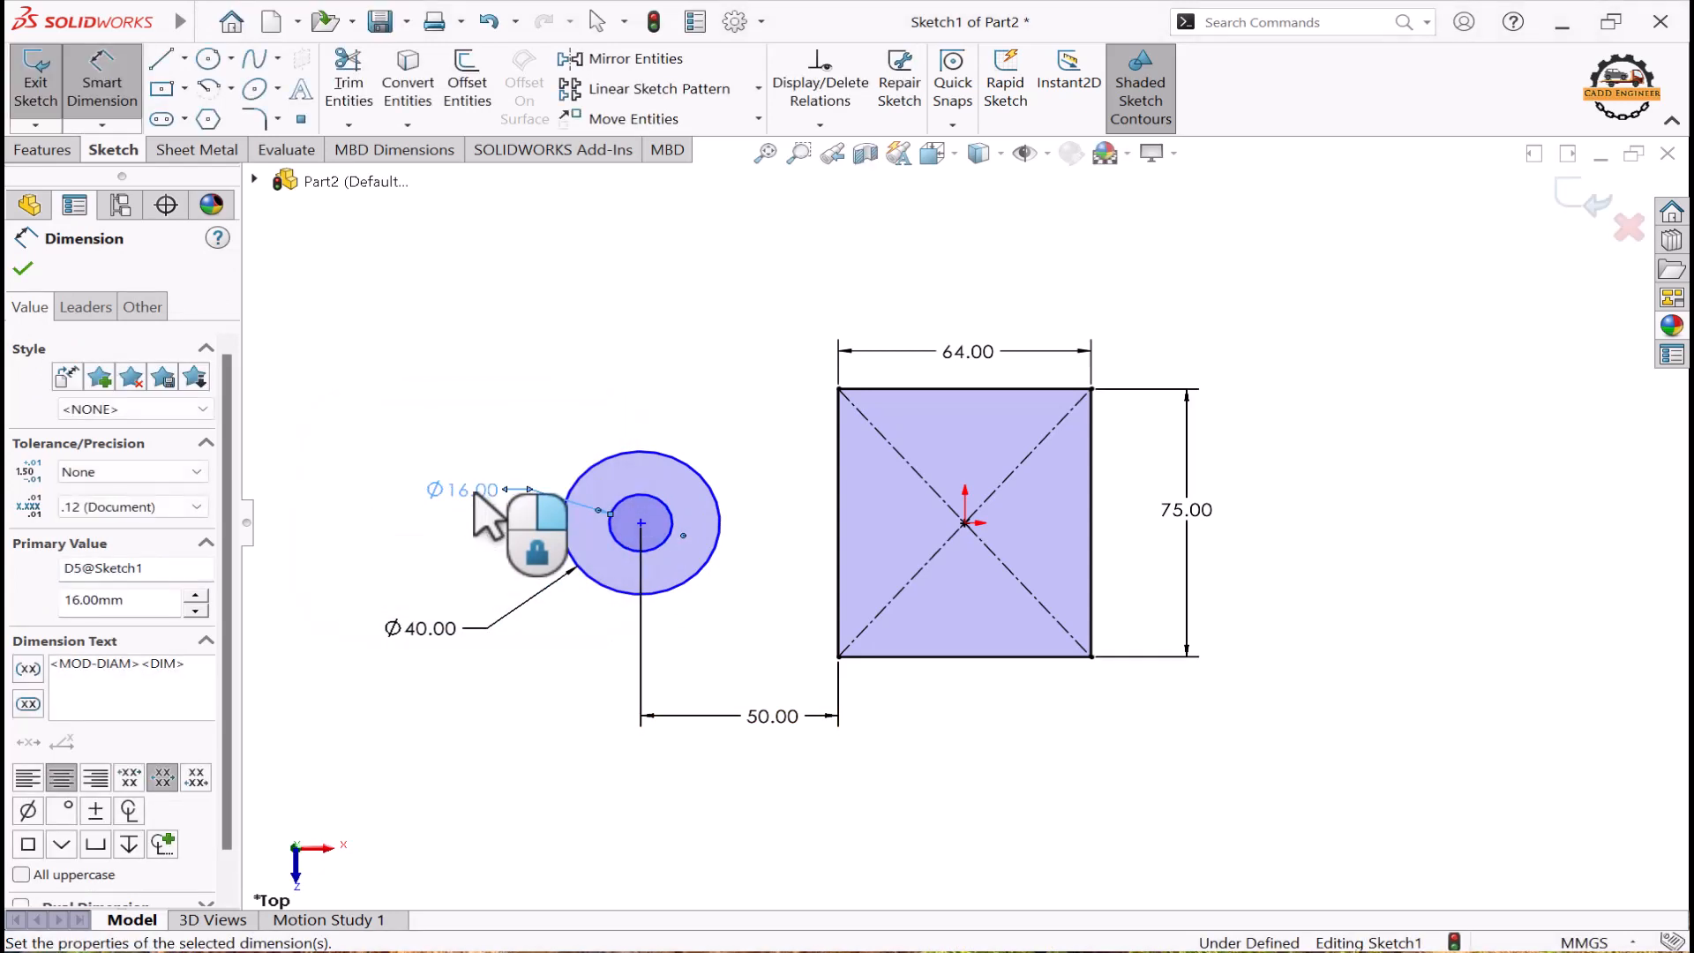
pyautogui.press('Escape')
# Step: Display the outer circle's 40 mm diameter dimension as a radius
pyautogui.click(408, 618)
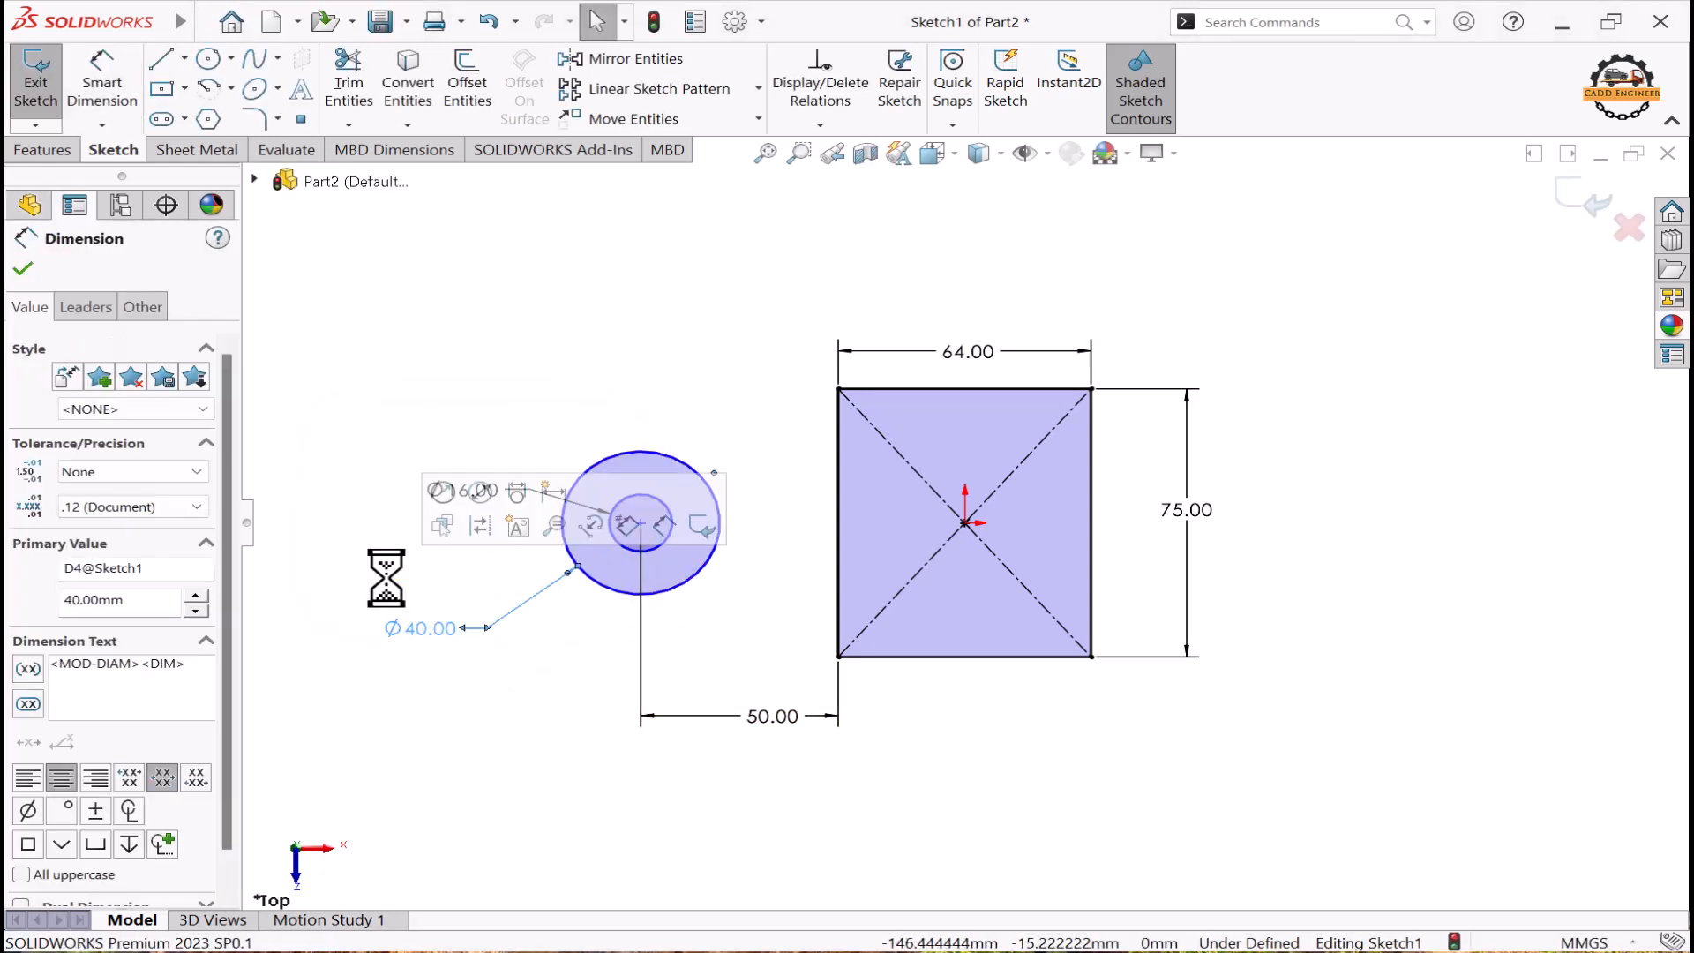
pyautogui.click(444, 496)
pyautogui.press('Escape')
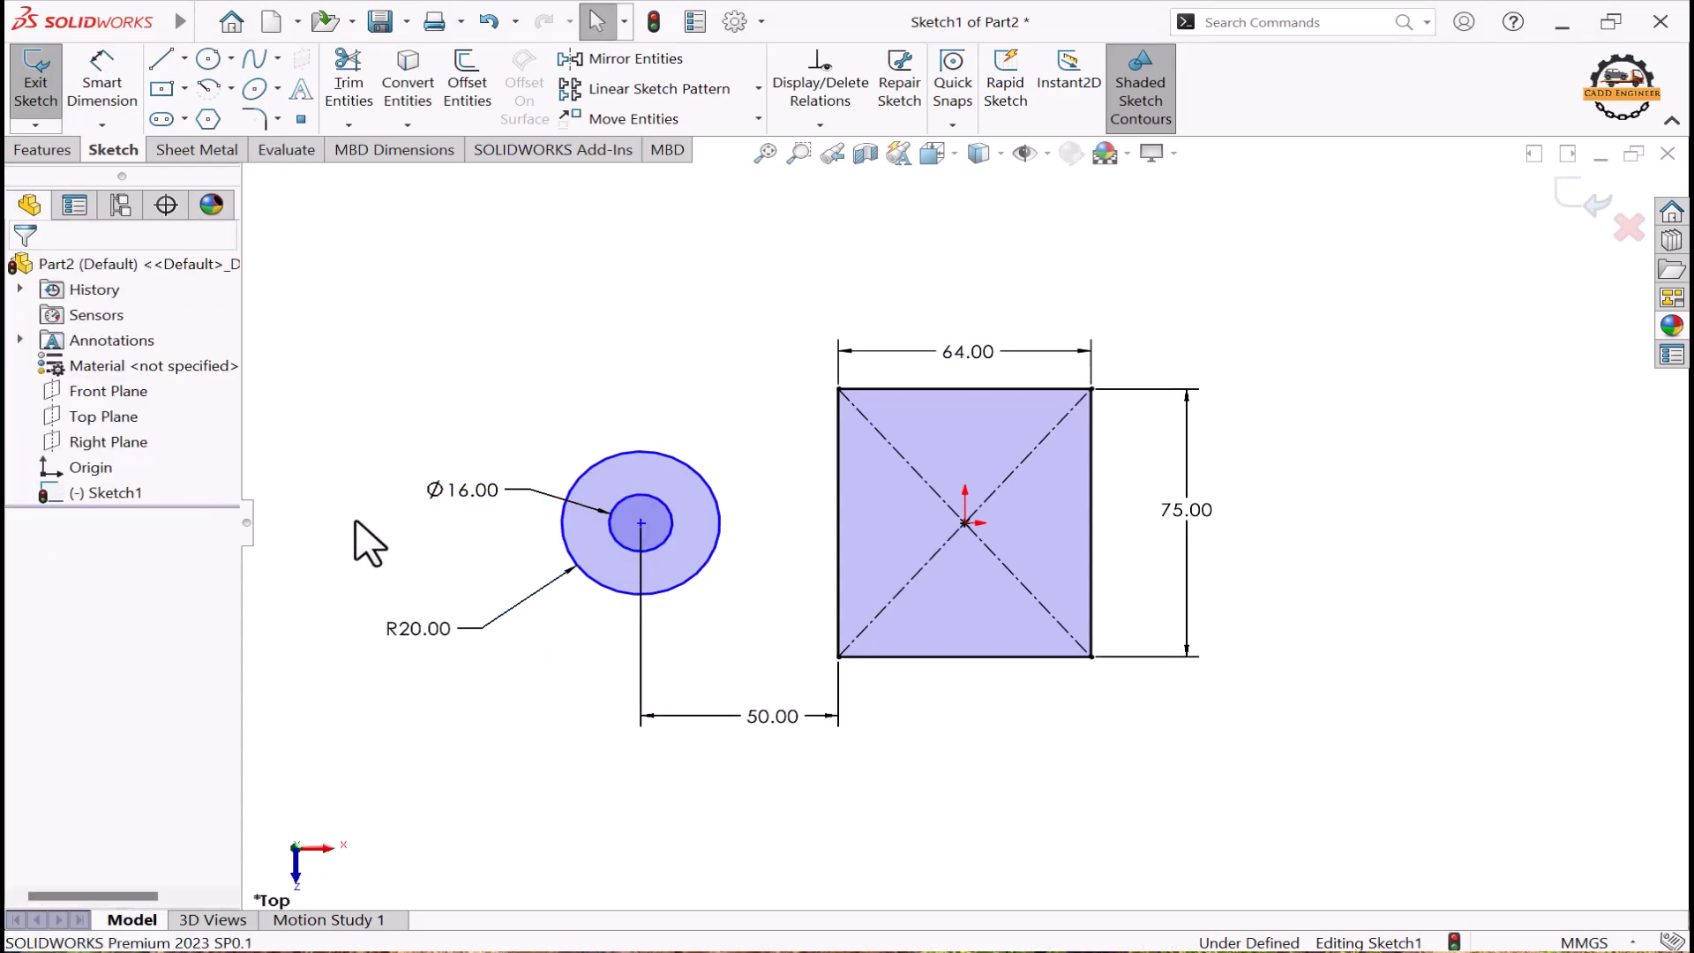
# Step: Add a Horizontal relation between the concentric circles' centre and the rectangle's centre point
pyautogui.click(640, 523)
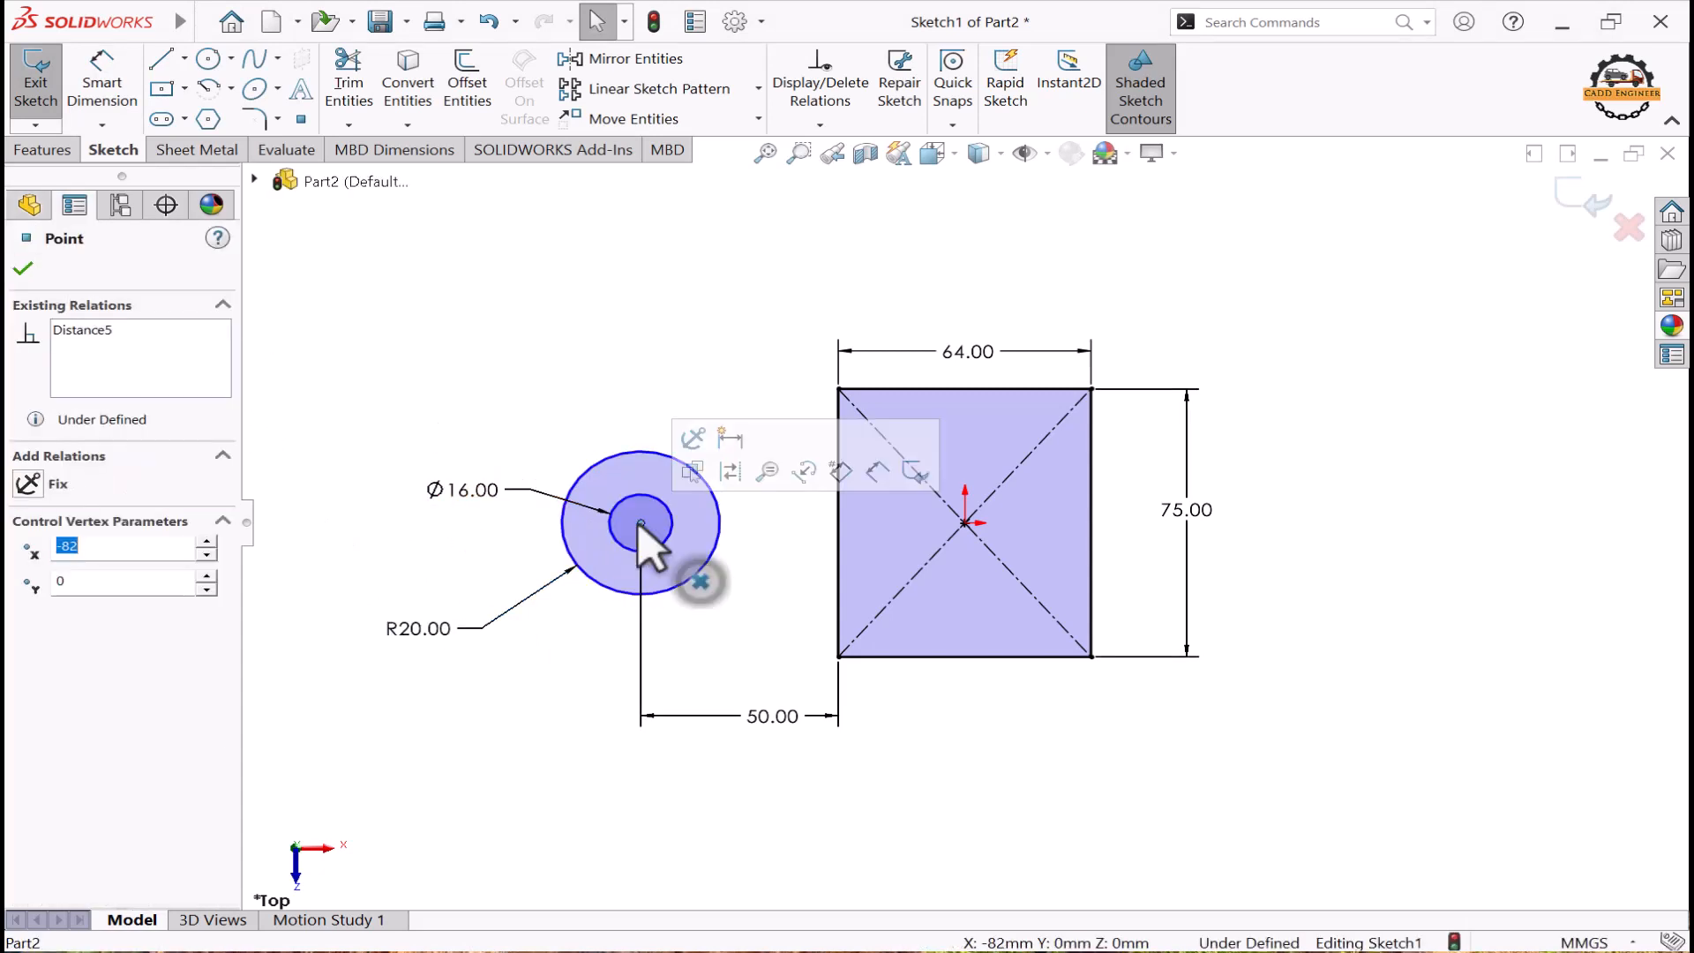
pyautogui.keyDown('ctrl'); pyautogui.click(965, 523); pyautogui.keyUp('ctrl')
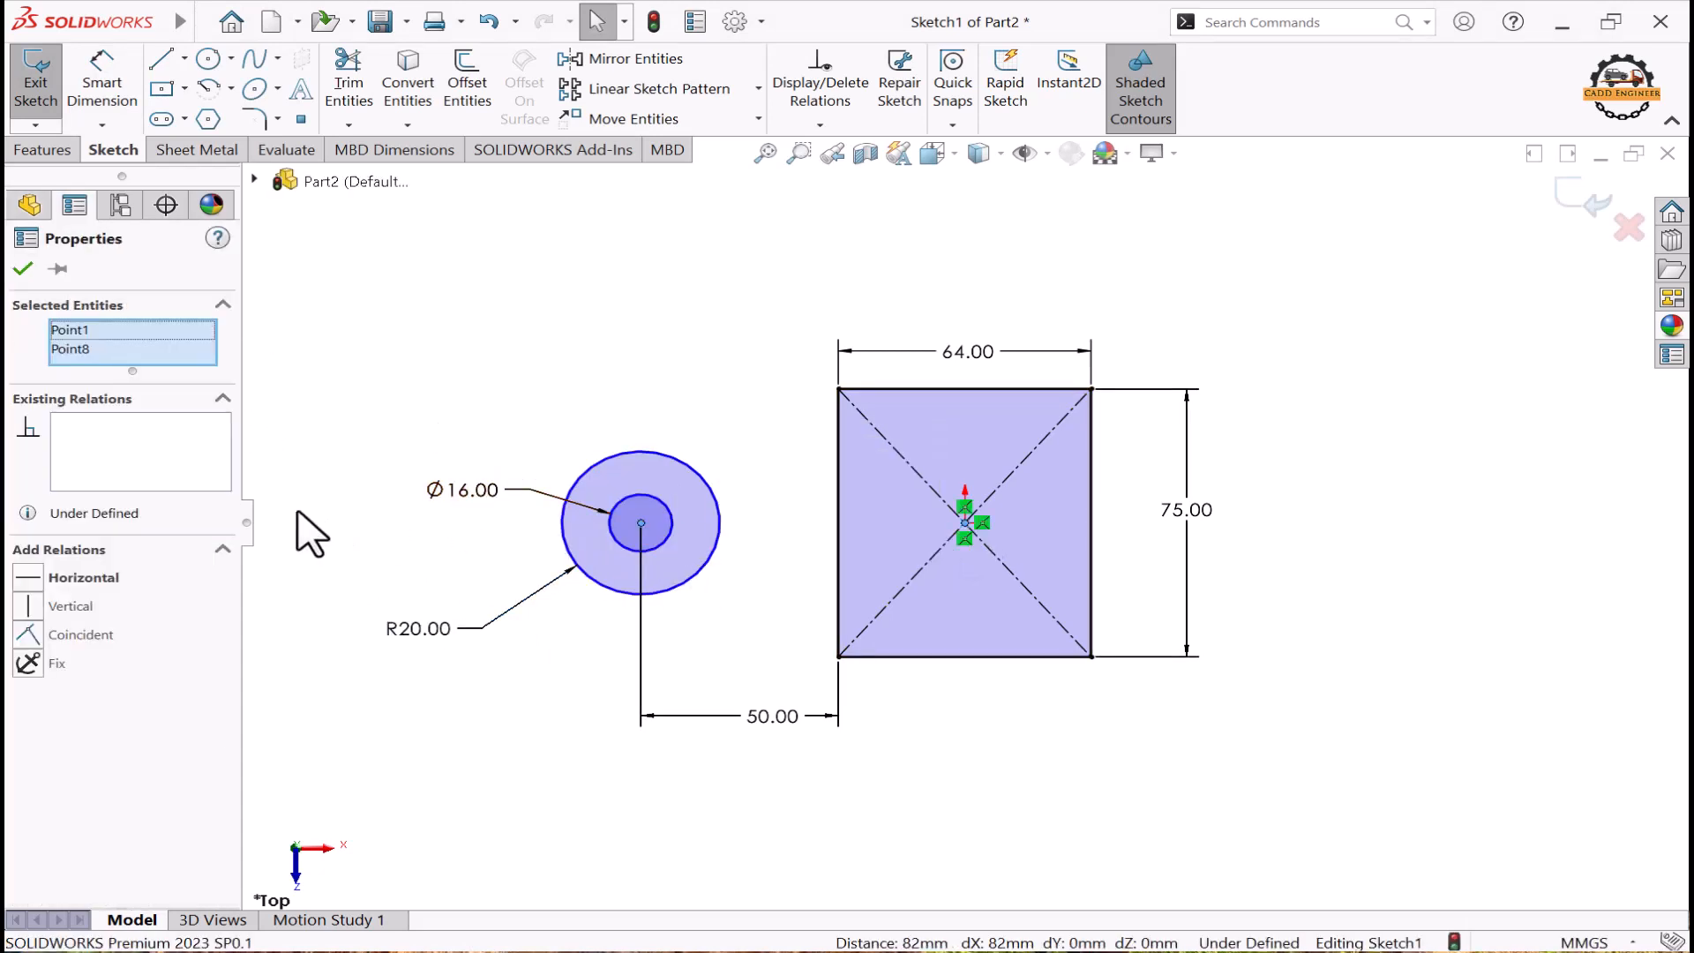
pyautogui.click(35, 579)
pyautogui.click(325, 569)
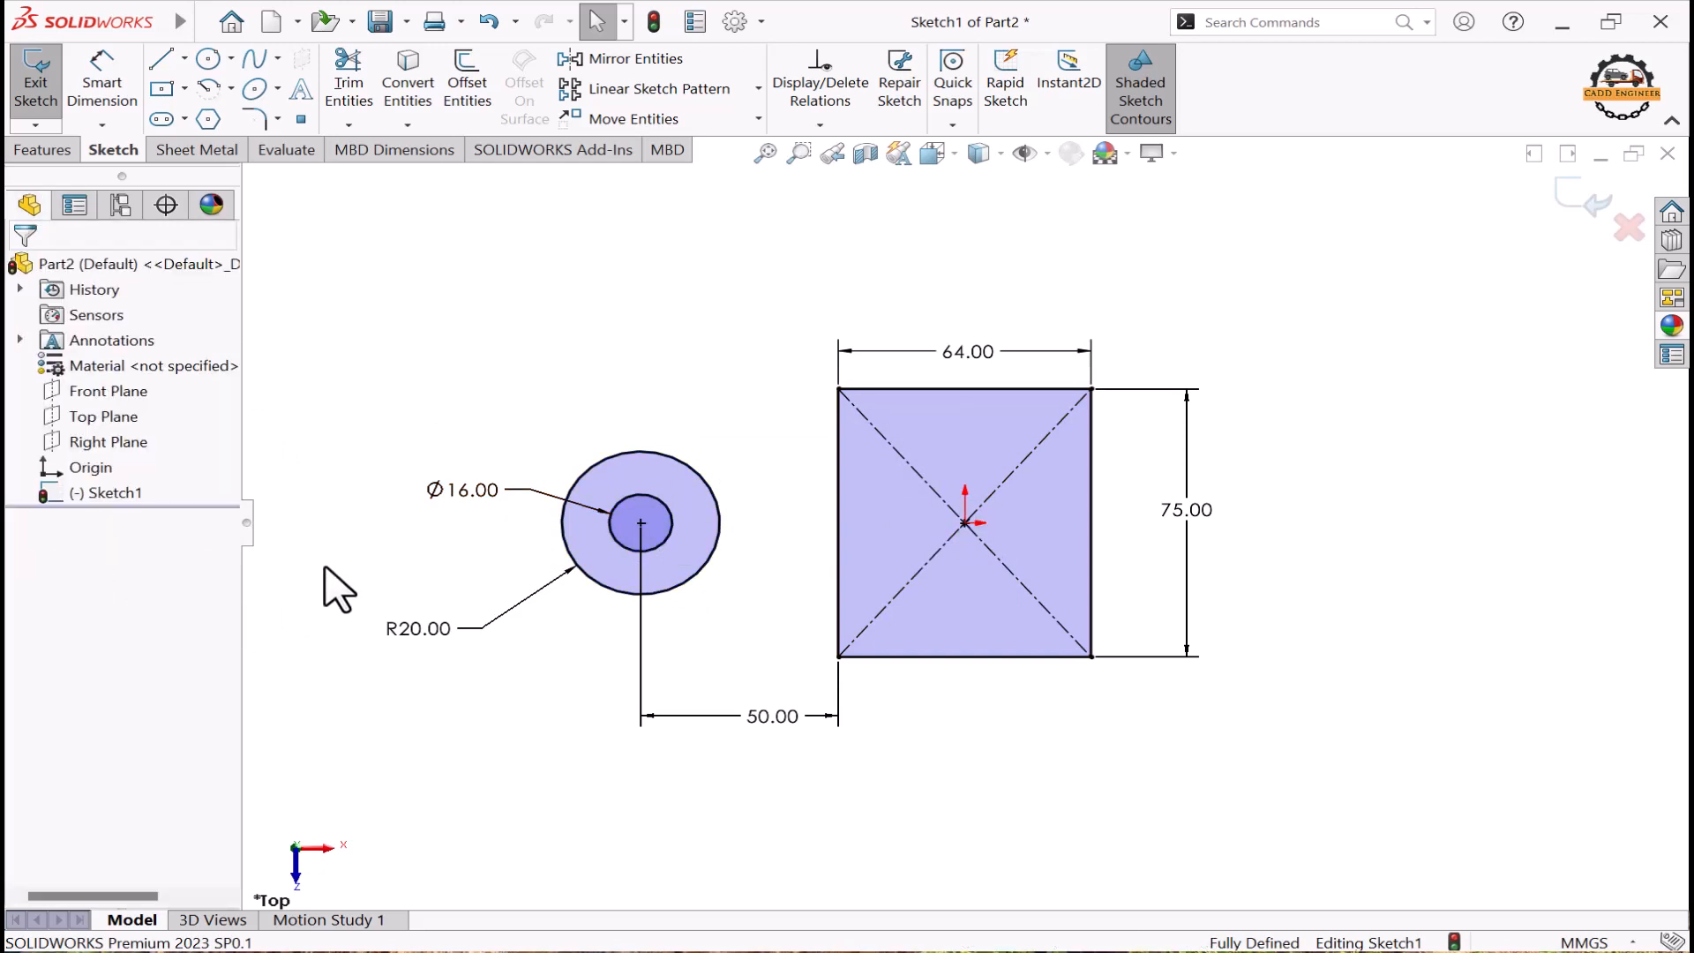
# Step: Draw horizontal lines from the outer circle's top and bottom to the rectangle's left edge and trim away the circle's right half
pyautogui.click(161, 59)
pyautogui.click(640, 452)
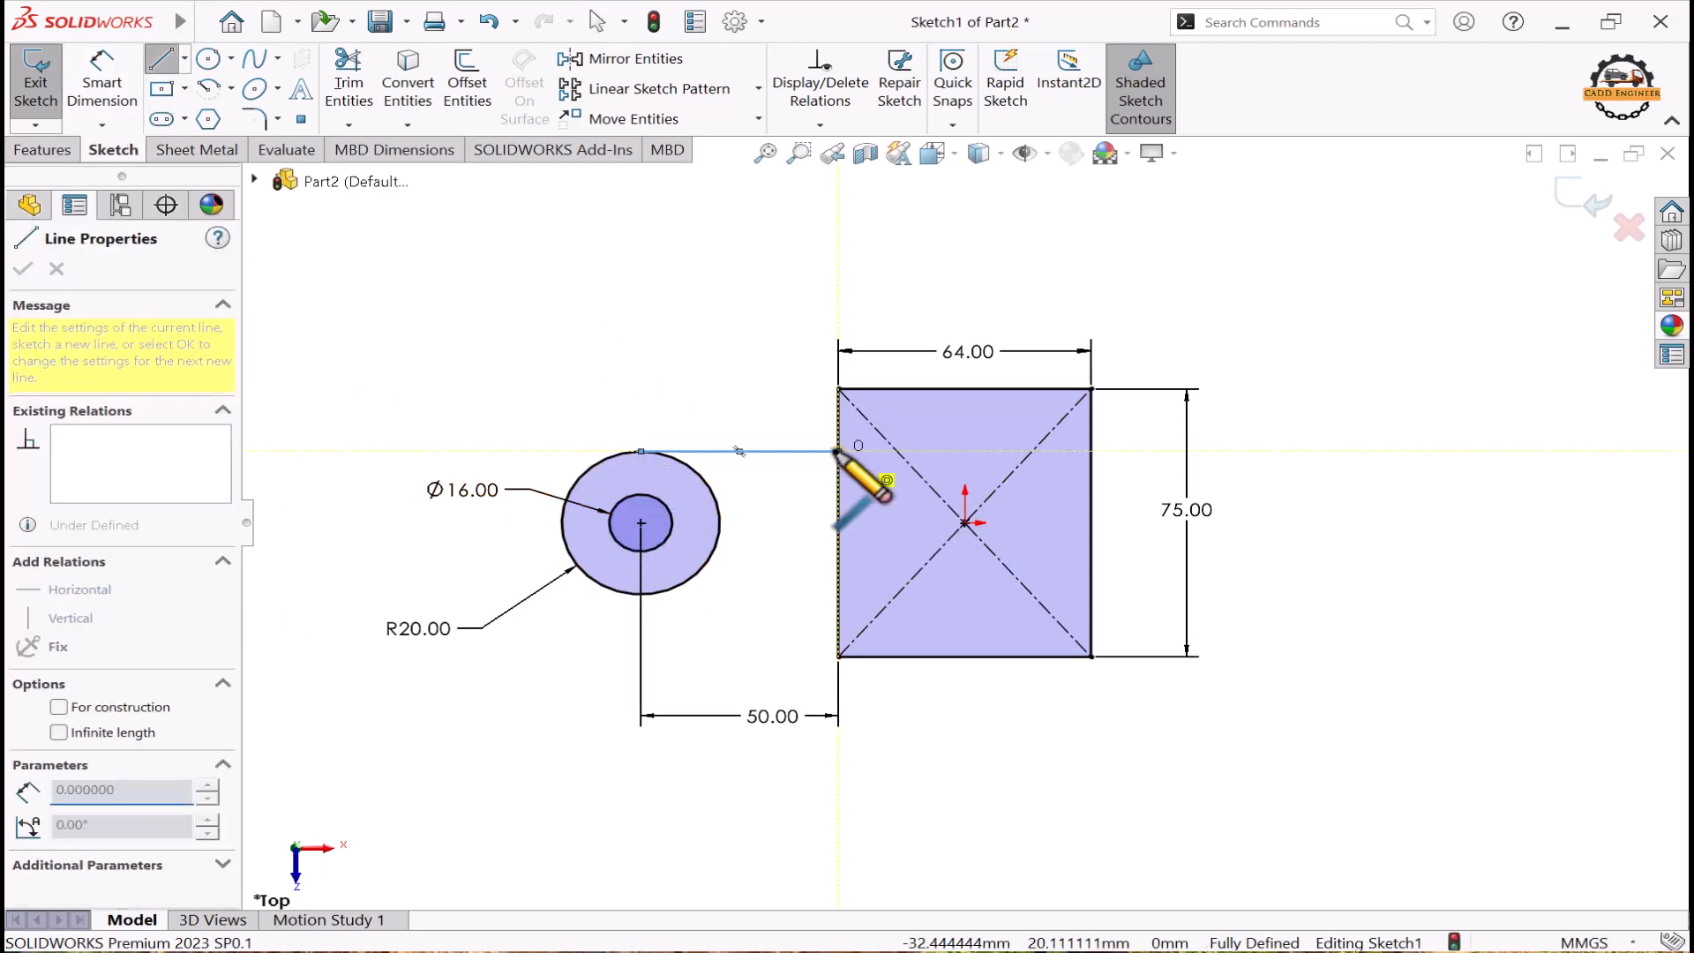
pyautogui.click(837, 451)
pyautogui.press('Escape')
pyautogui.click(162, 59)
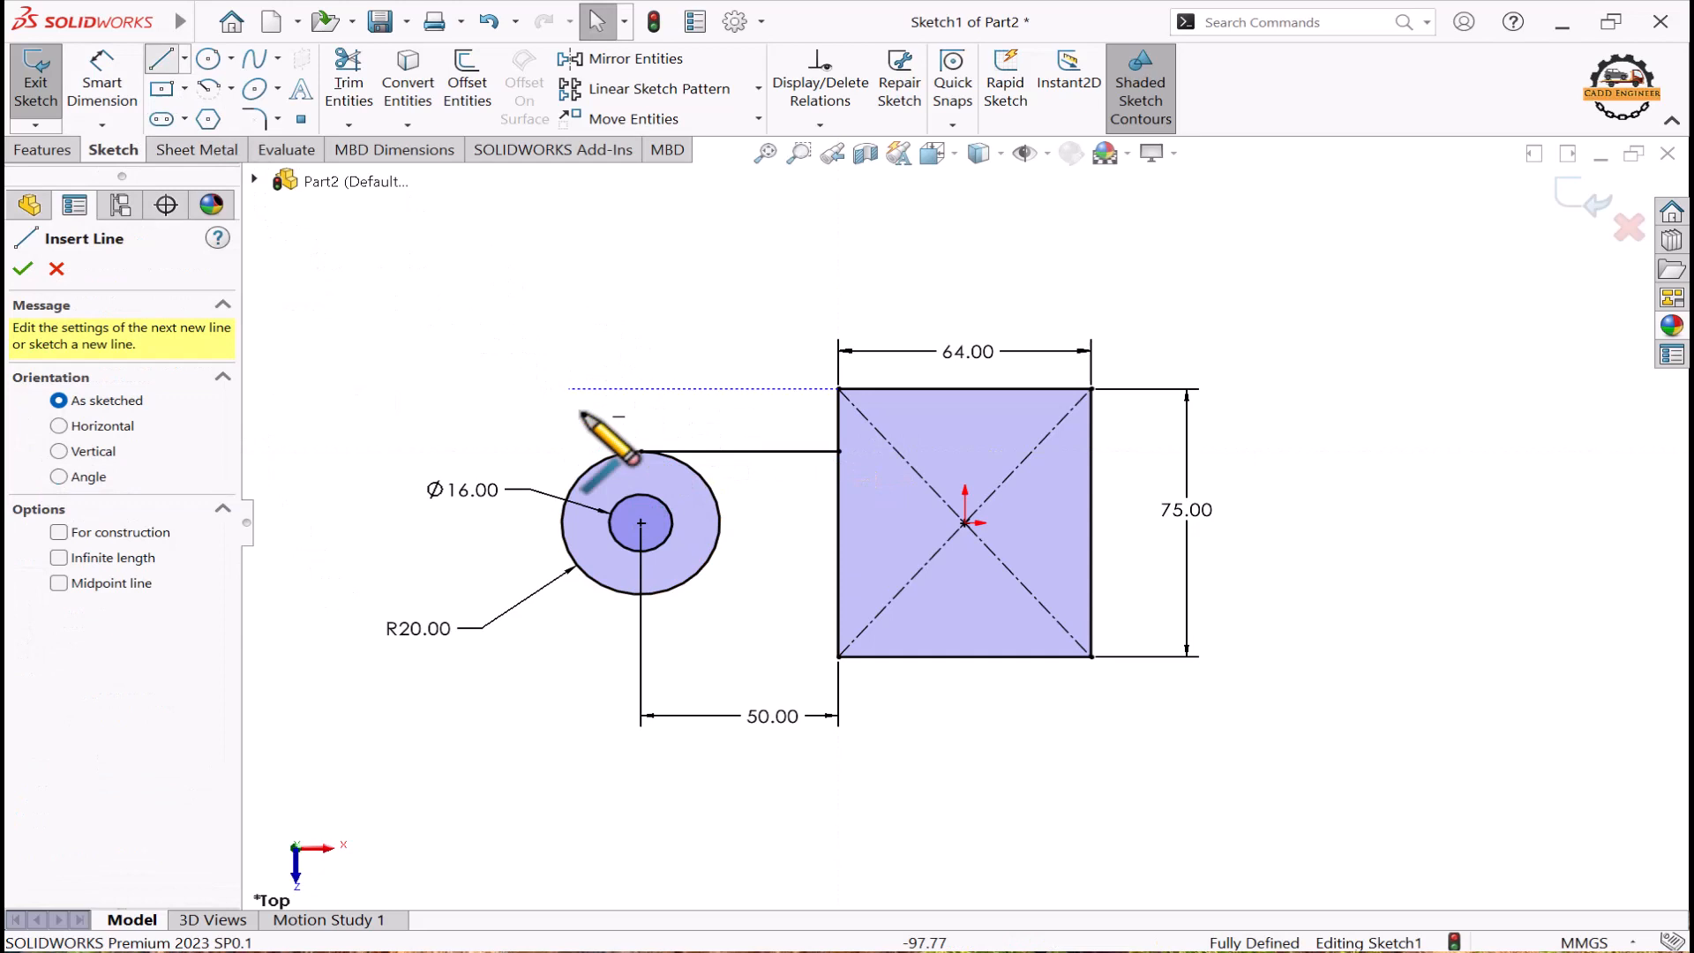
pyautogui.click(640, 594)
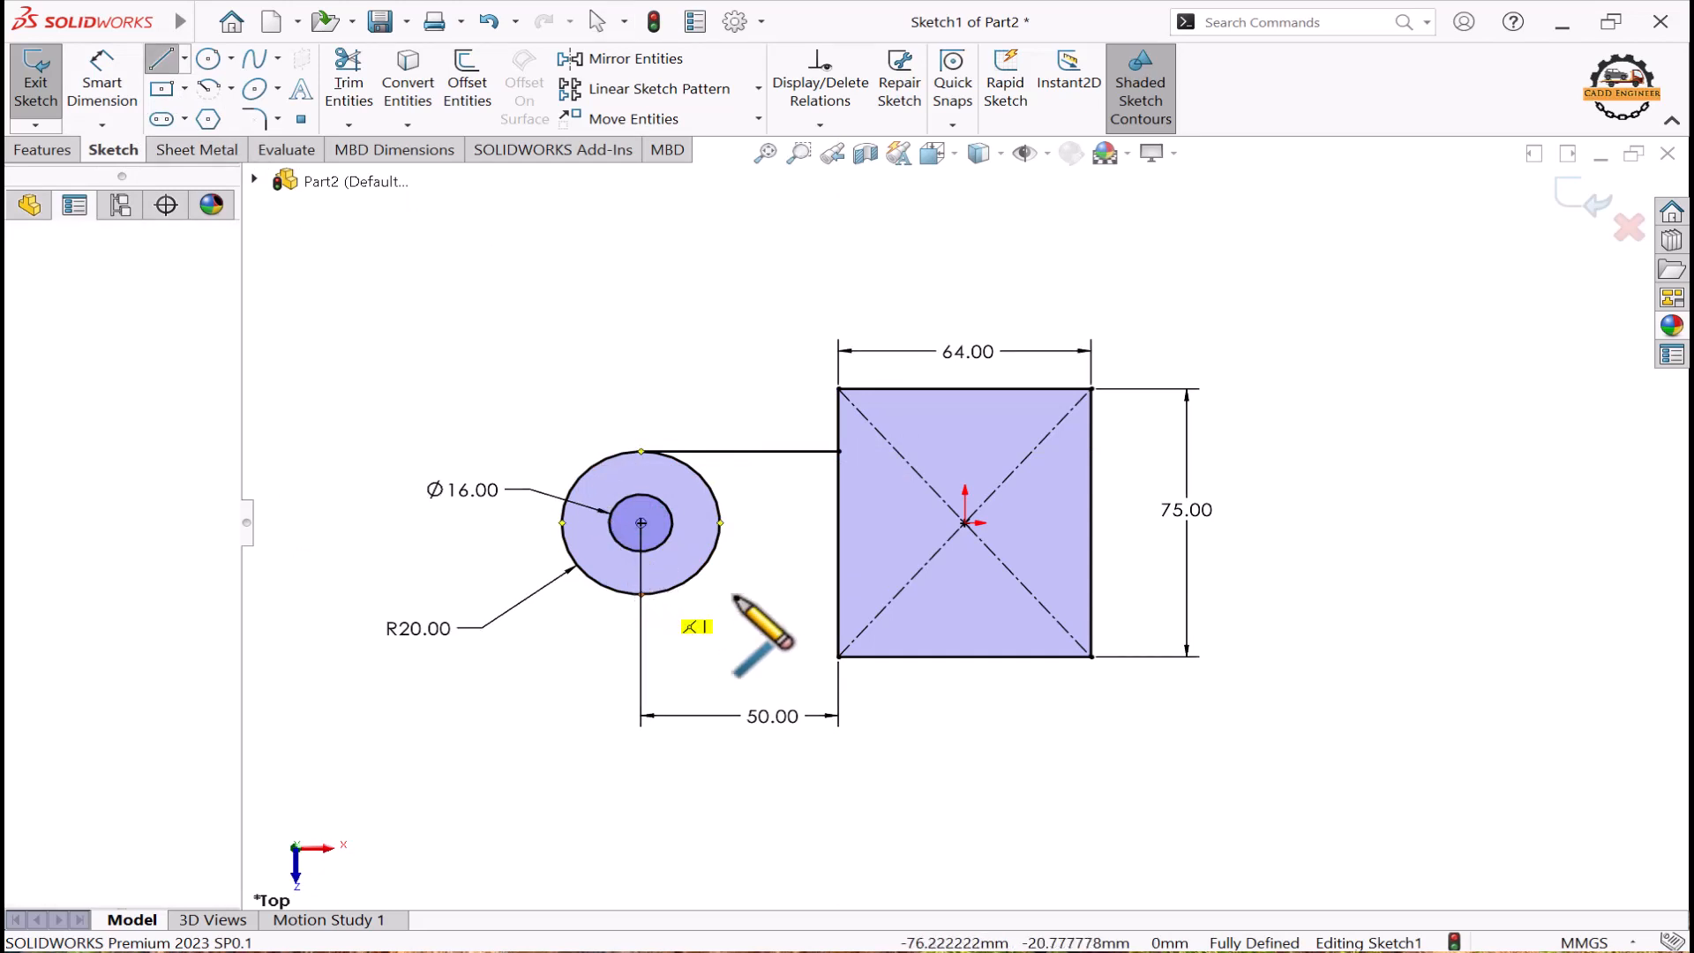
pyautogui.click(839, 594)
pyautogui.press('Escape')
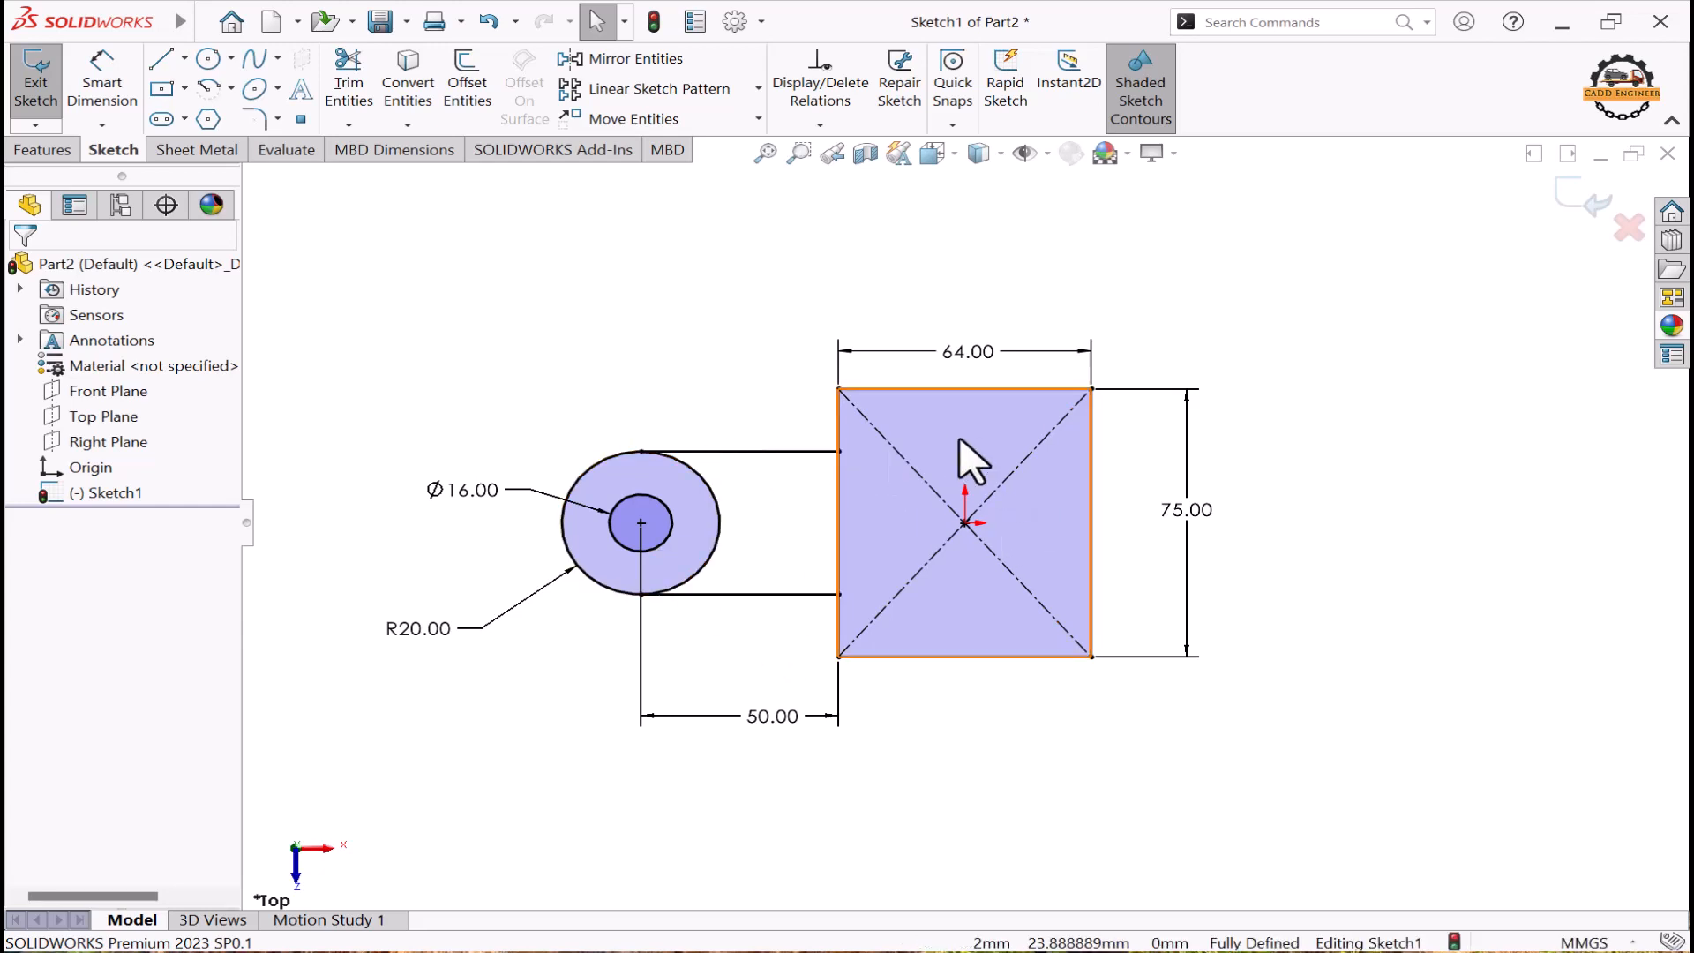
pyautogui.click(352, 88)
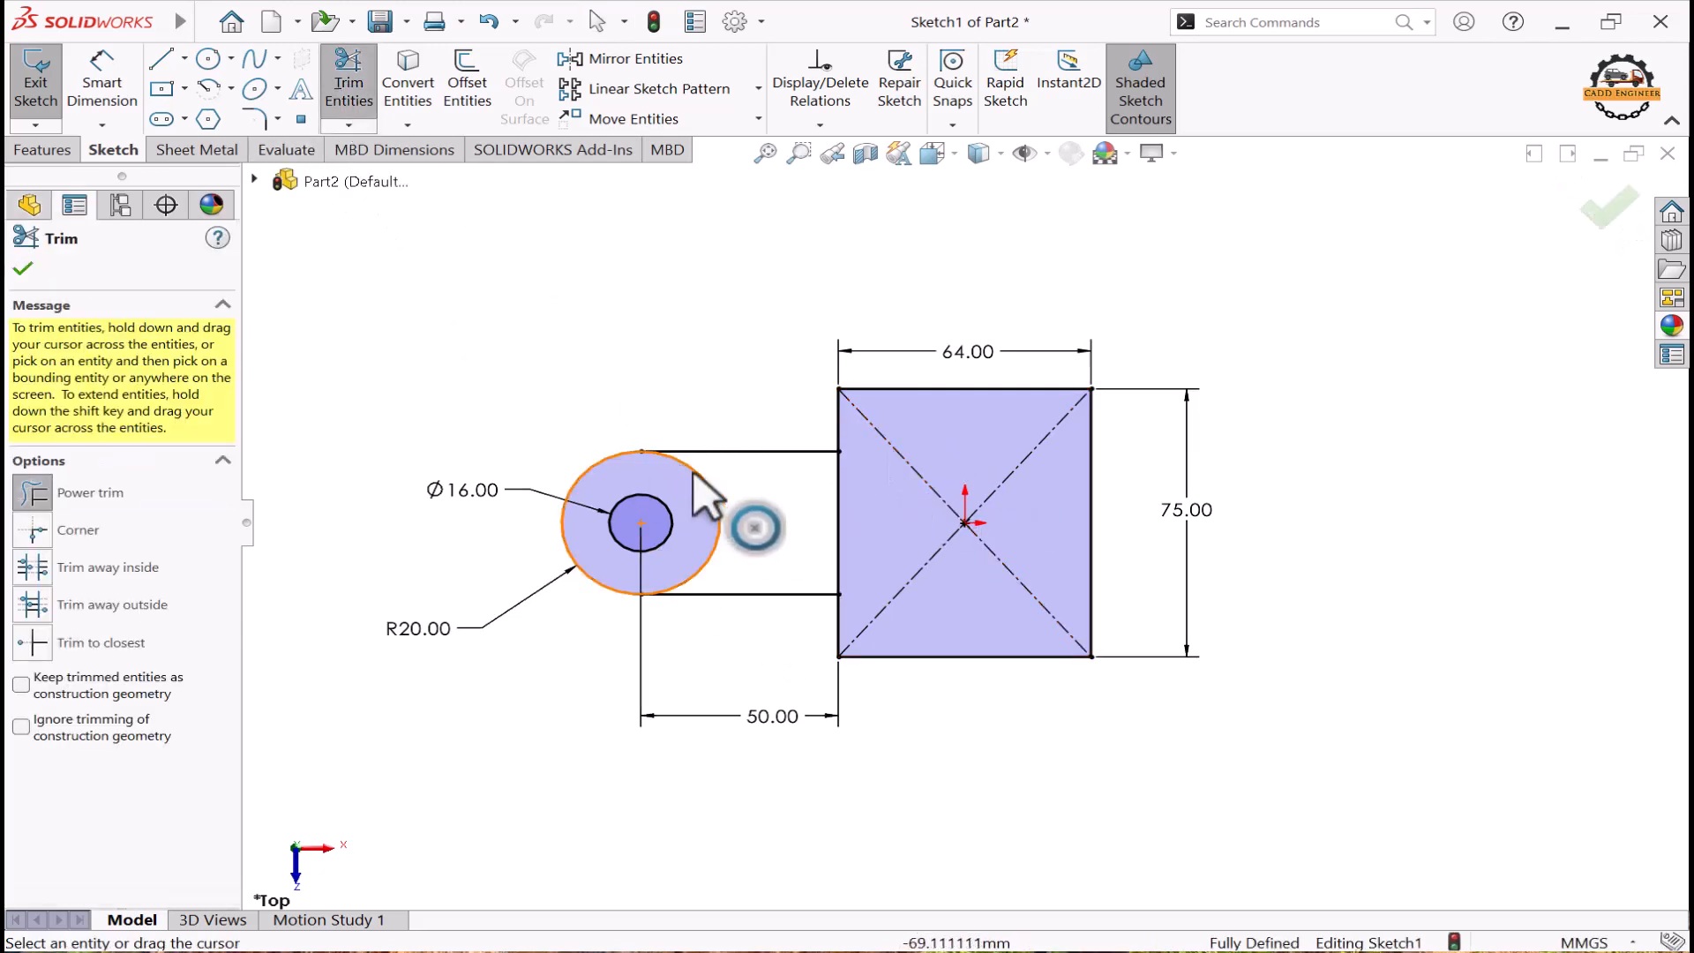
pyautogui.moveTo(737, 520); pyautogui.dragTo(706, 527)
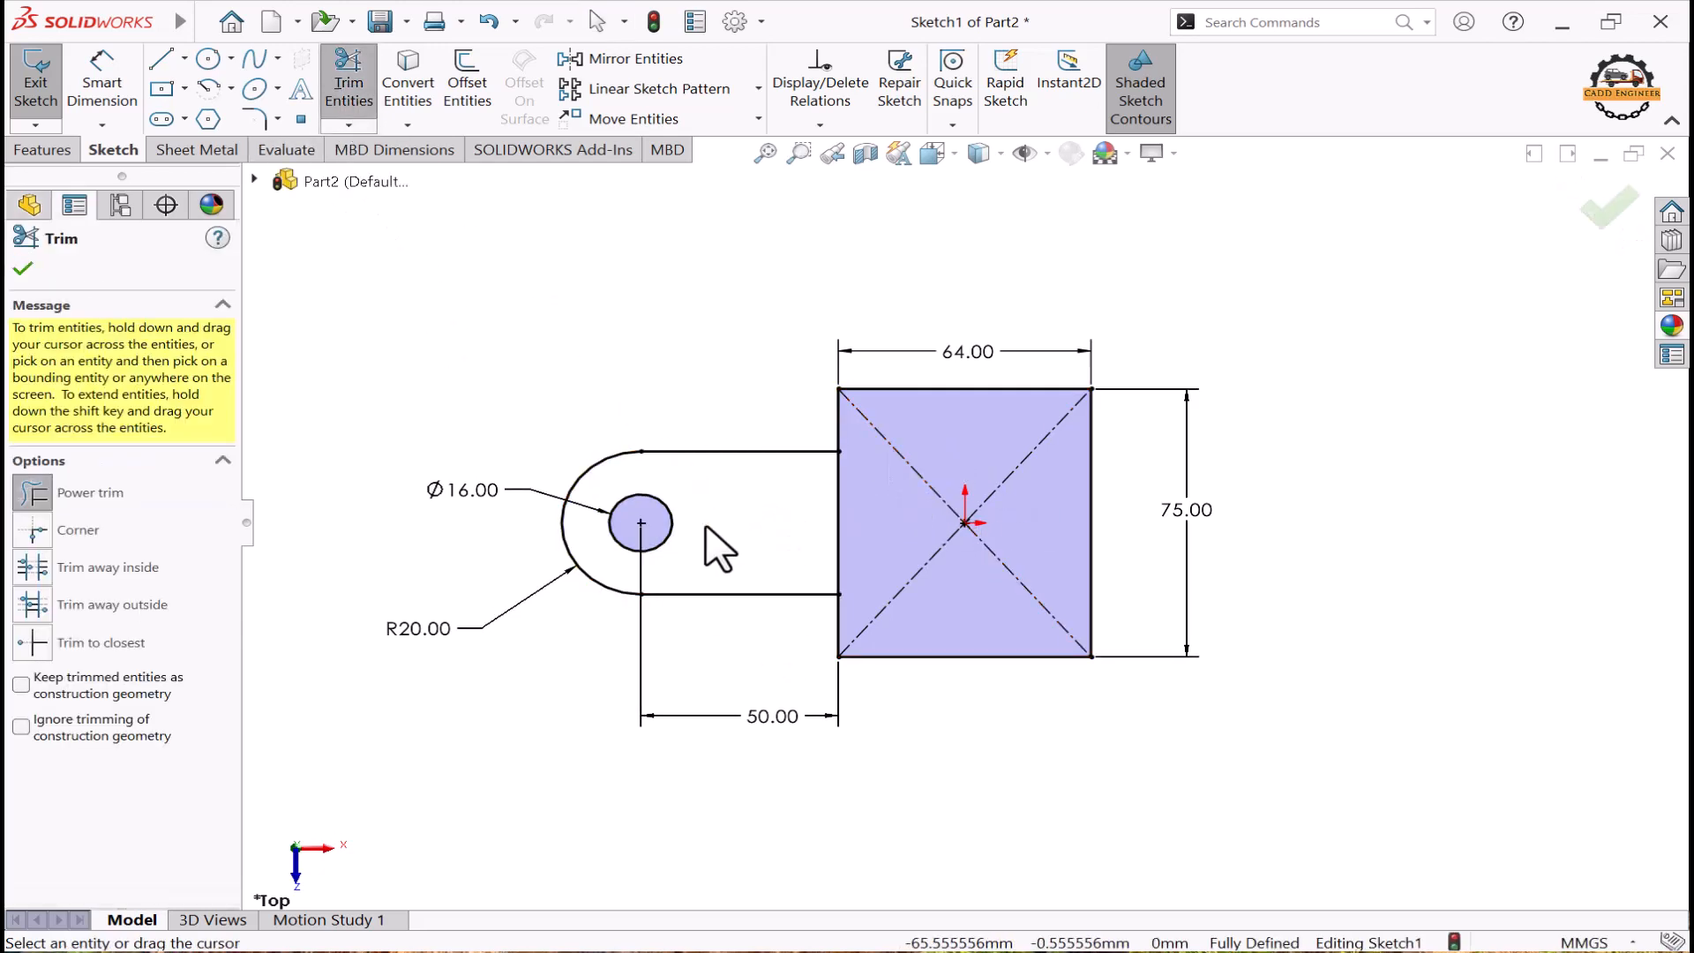
# Step: Sketch two circles about 13 mm in diameter inside the rectangle, one above and one below the origin, vertically aligned with it
pyautogui.click(208, 59)
pyautogui.click(964, 430)
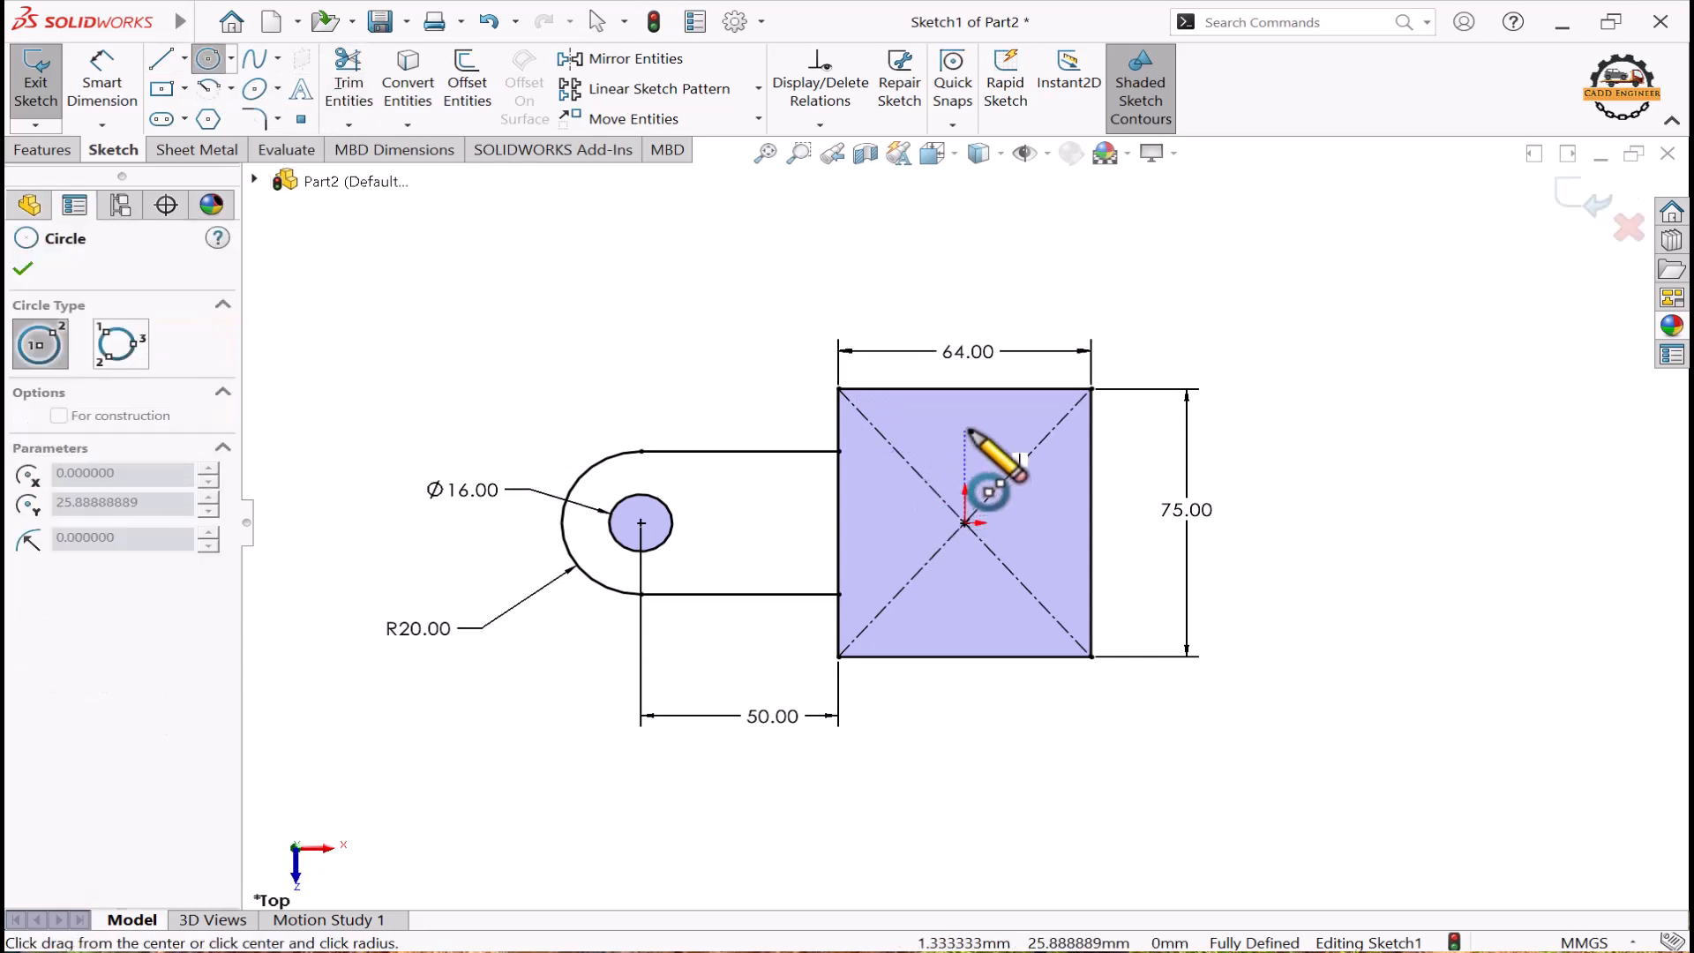
pyautogui.click(974, 447)
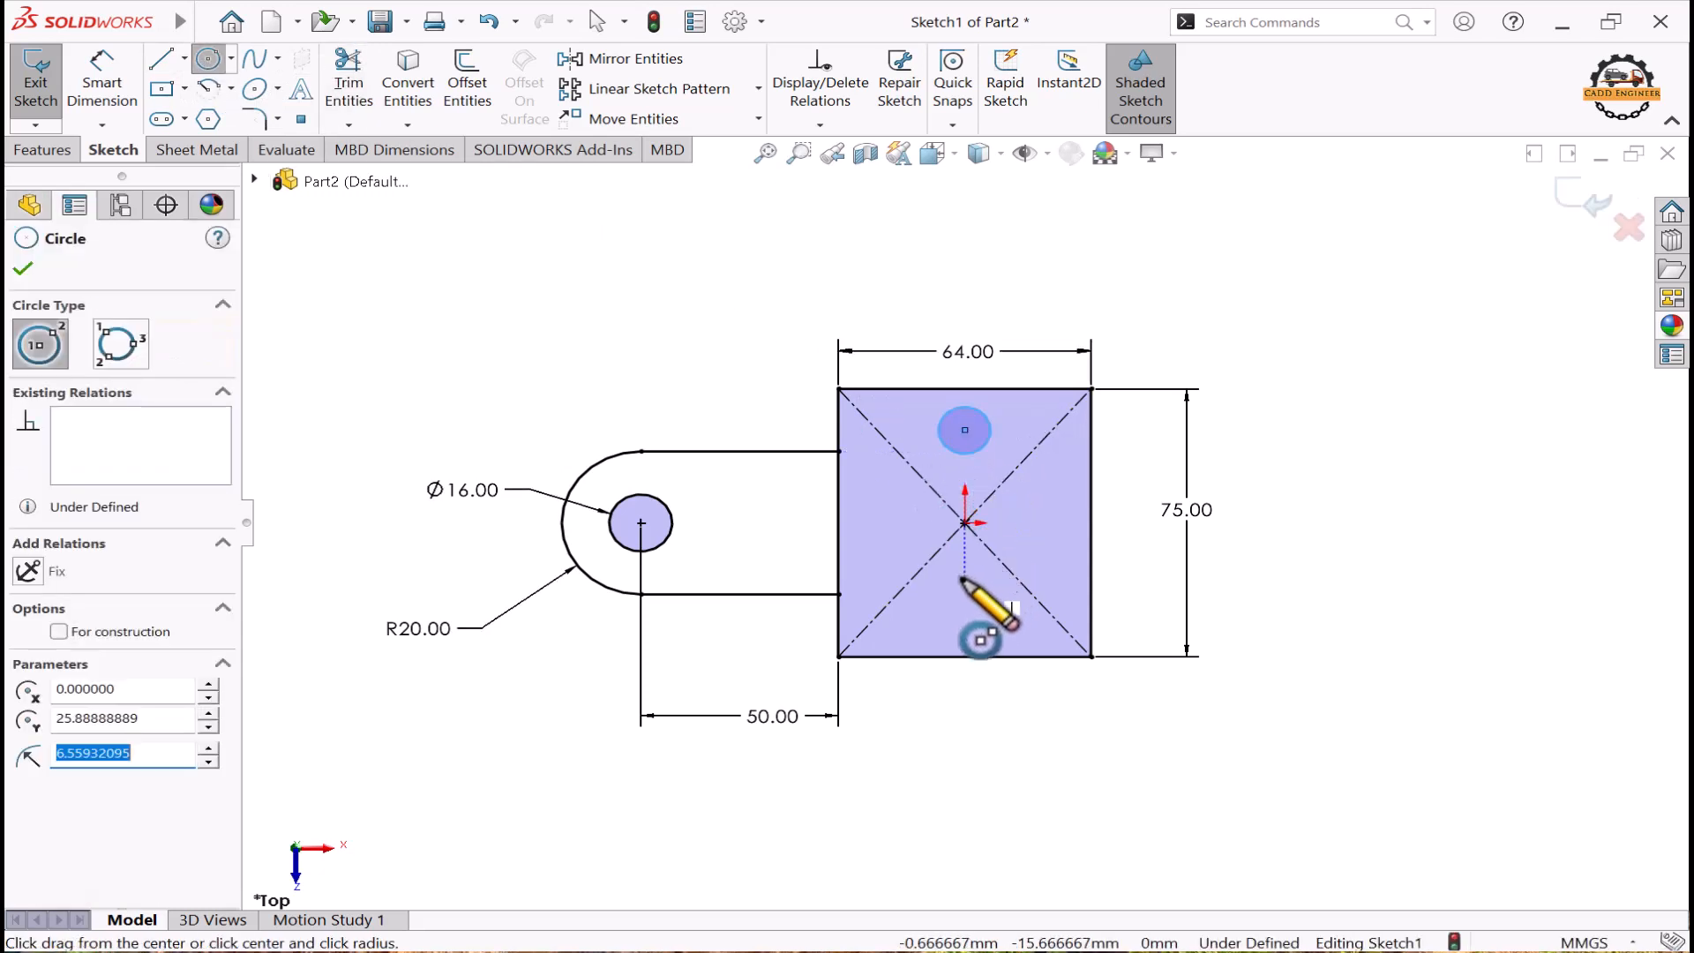
pyautogui.click(964, 594)
pyautogui.click(990, 610)
pyautogui.press('Escape')
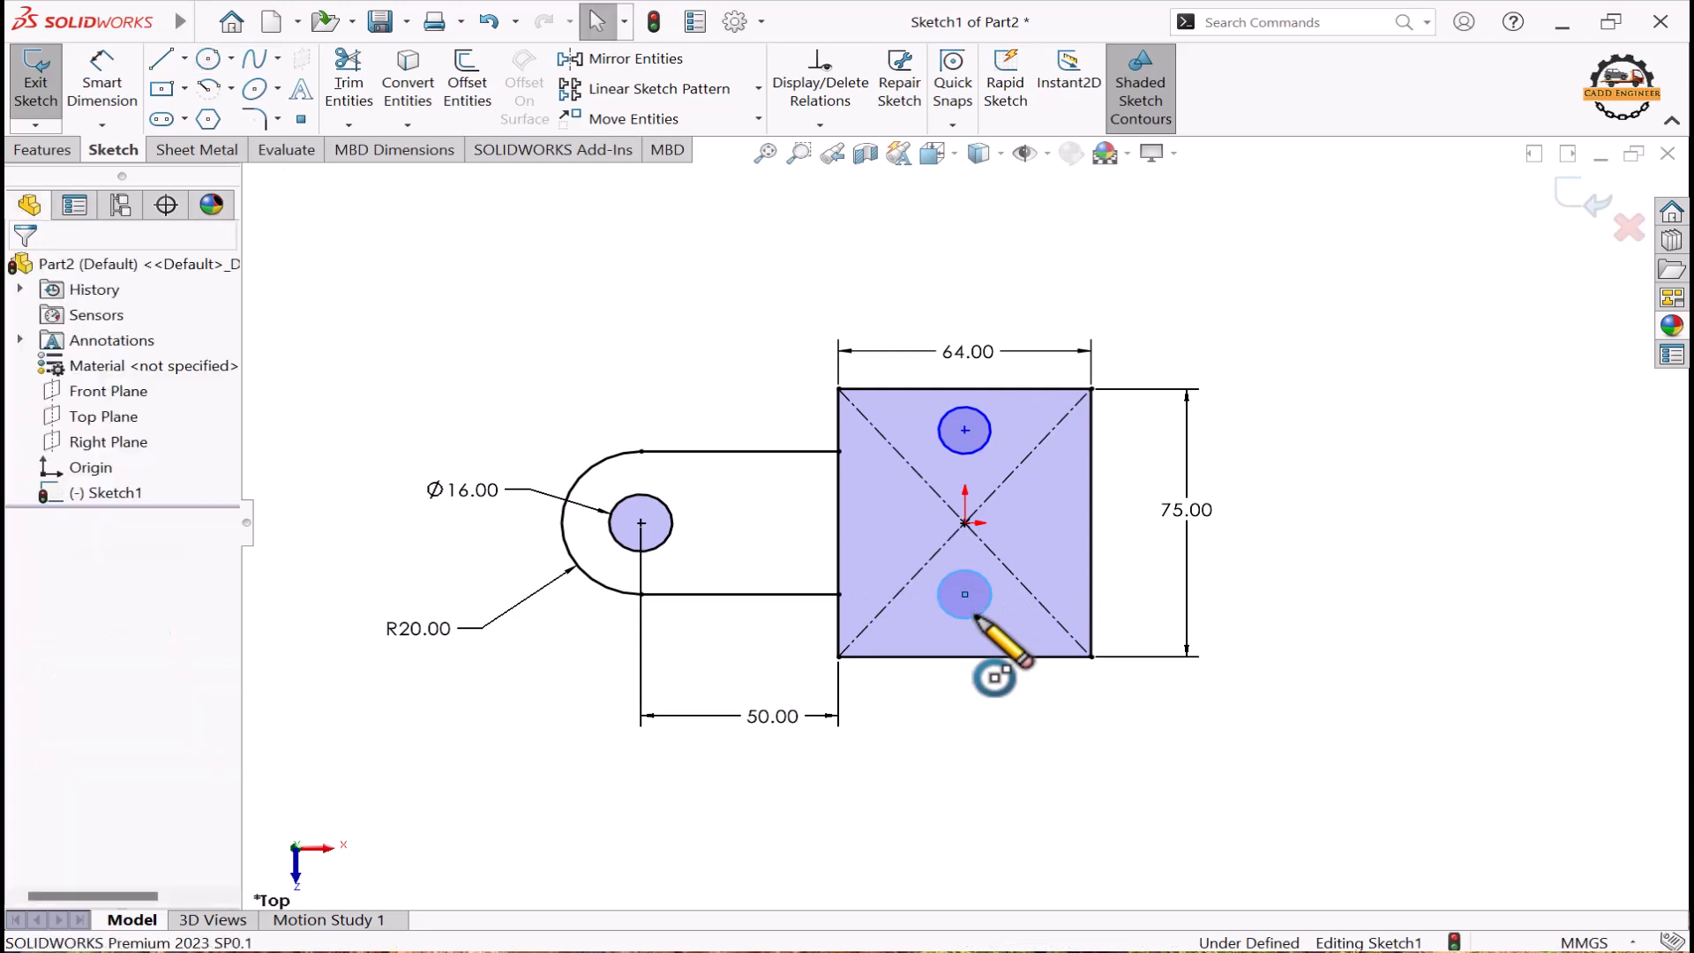
# Step: Add an Equal relation between the two circles inside the rectangle
pyautogui.click(972, 450)
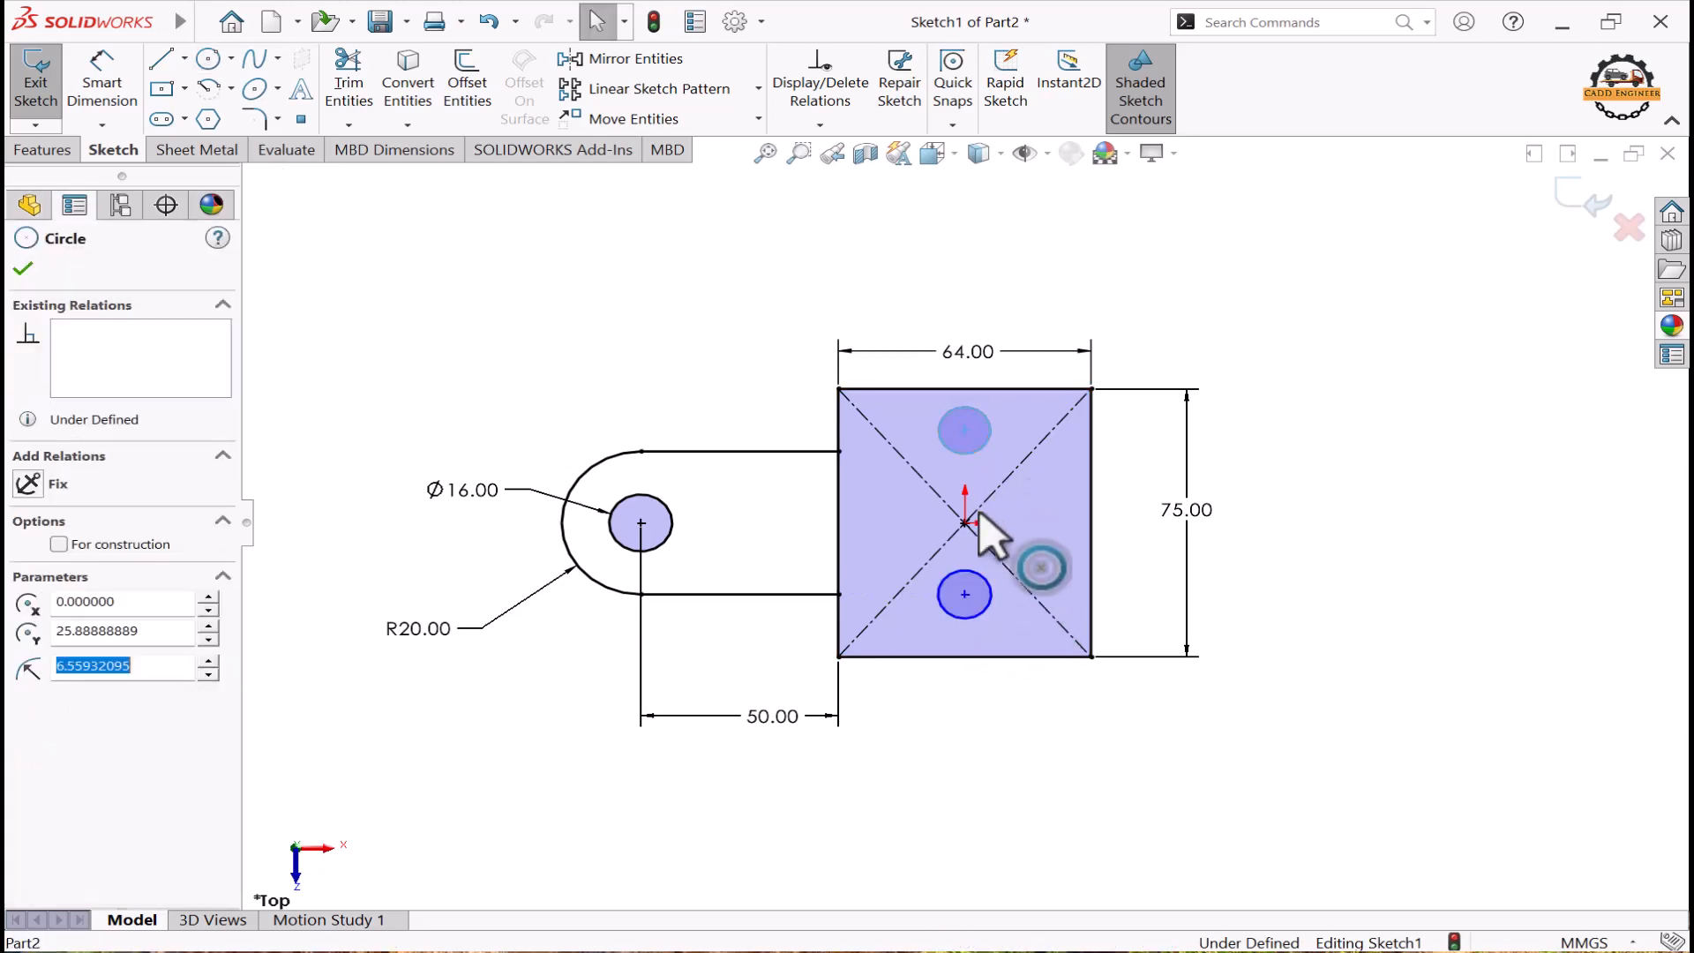
pyautogui.keyDown('ctrl'); pyautogui.click(986, 594); pyautogui.keyUp('ctrl')
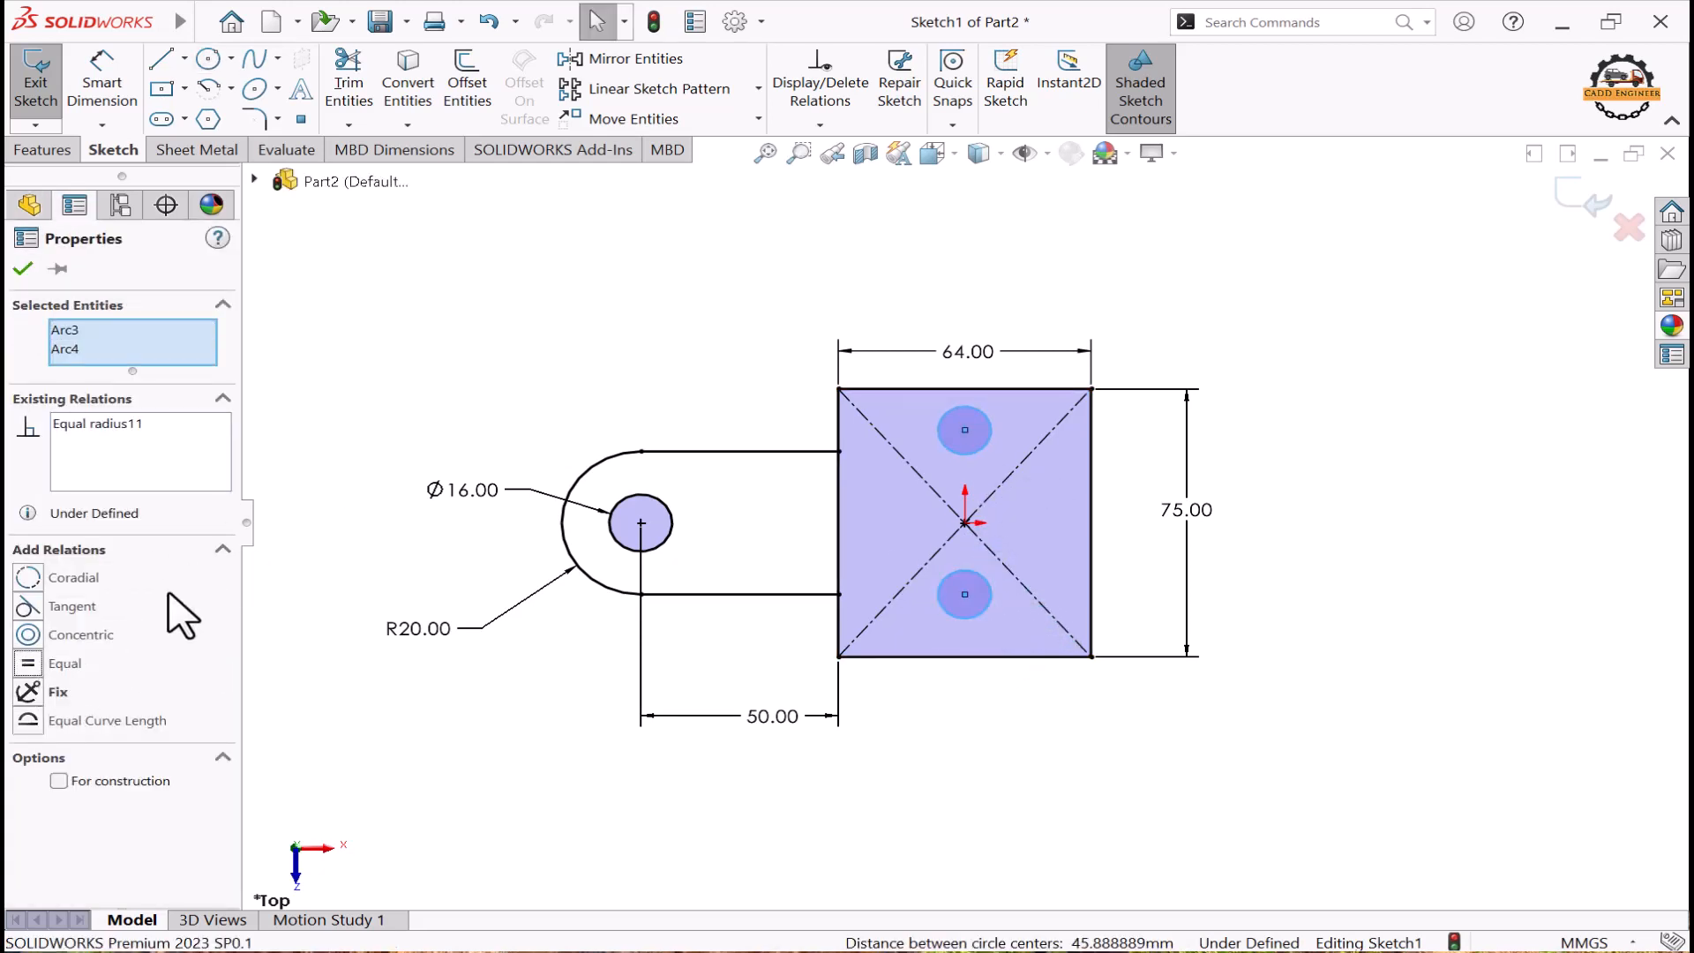
pyautogui.press('Escape')
# Step: Dimension the upper circle inside the rectangle with a 16 mm diameter
pyautogui.click(101, 88)
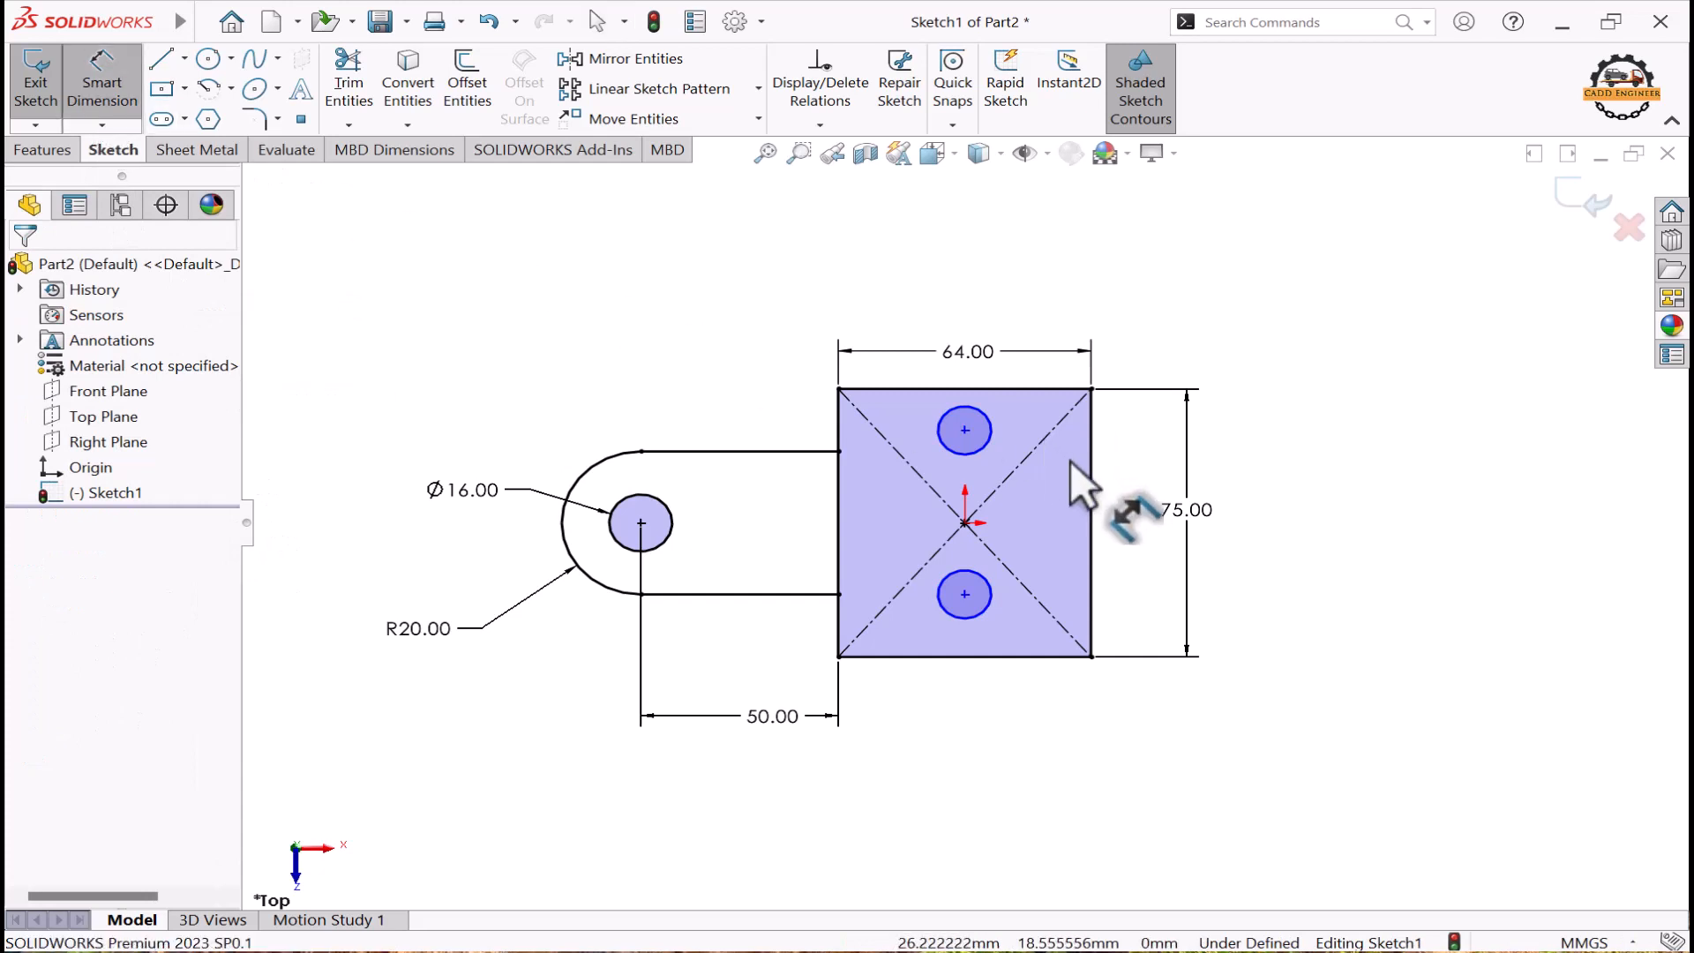
pyautogui.click(995, 431)
pyautogui.click(1217, 331)
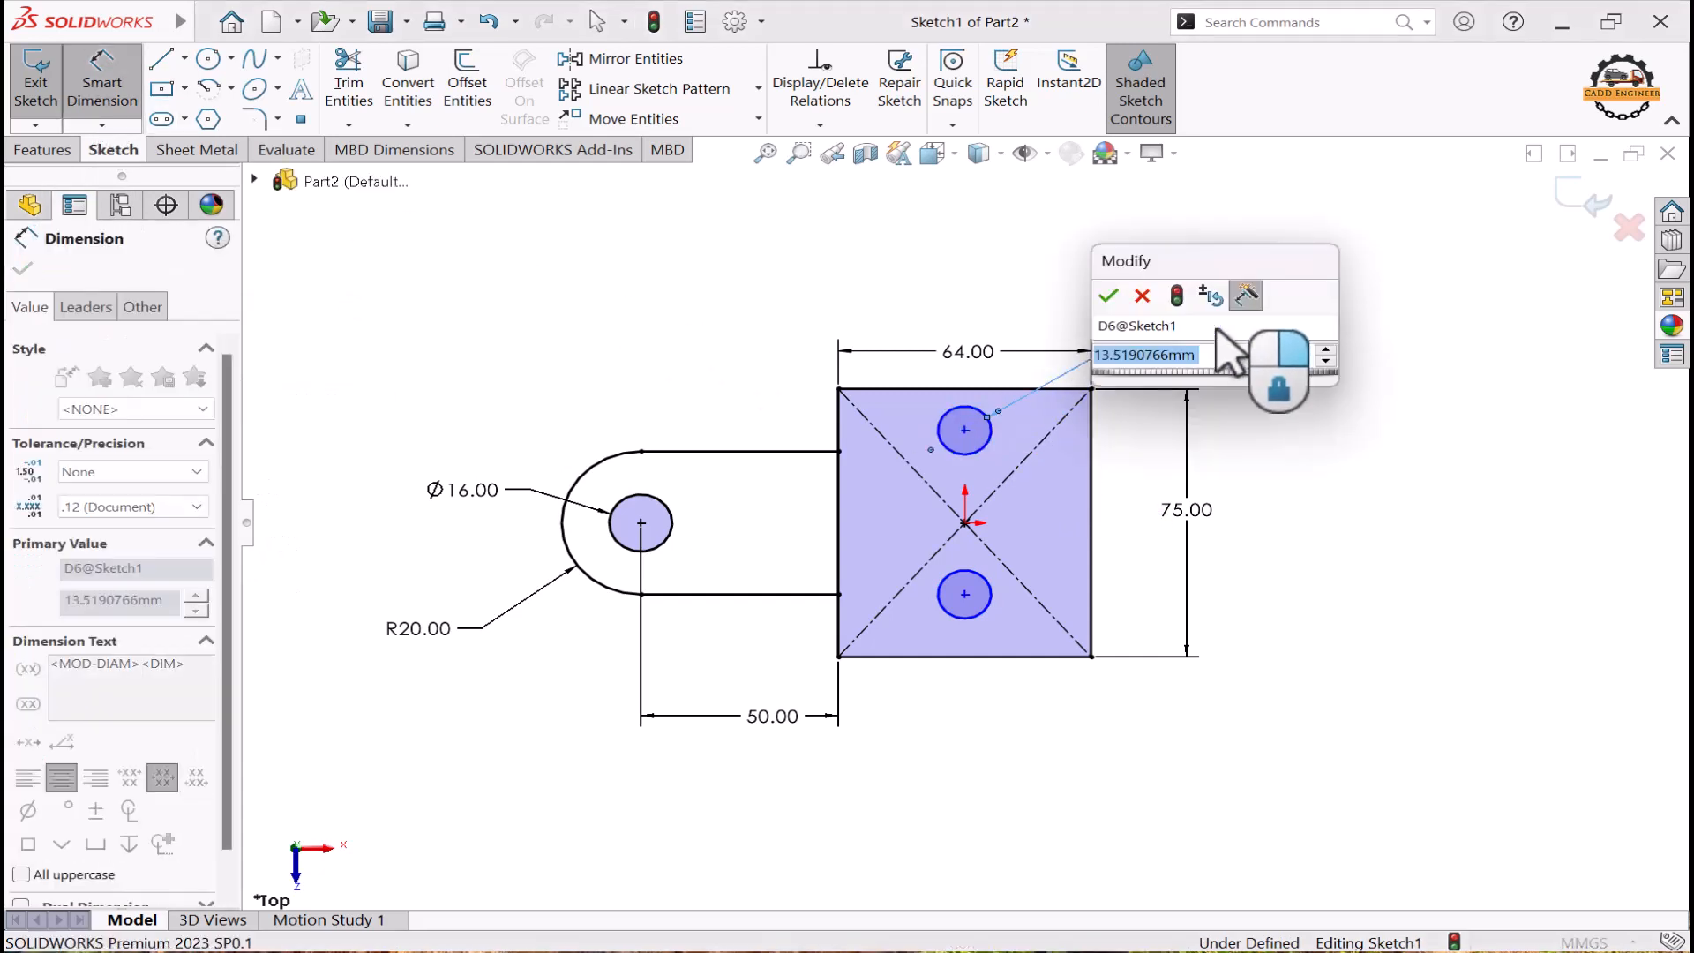
pyautogui.write('16')
pyautogui.press('Return')
pyautogui.press('Escape')
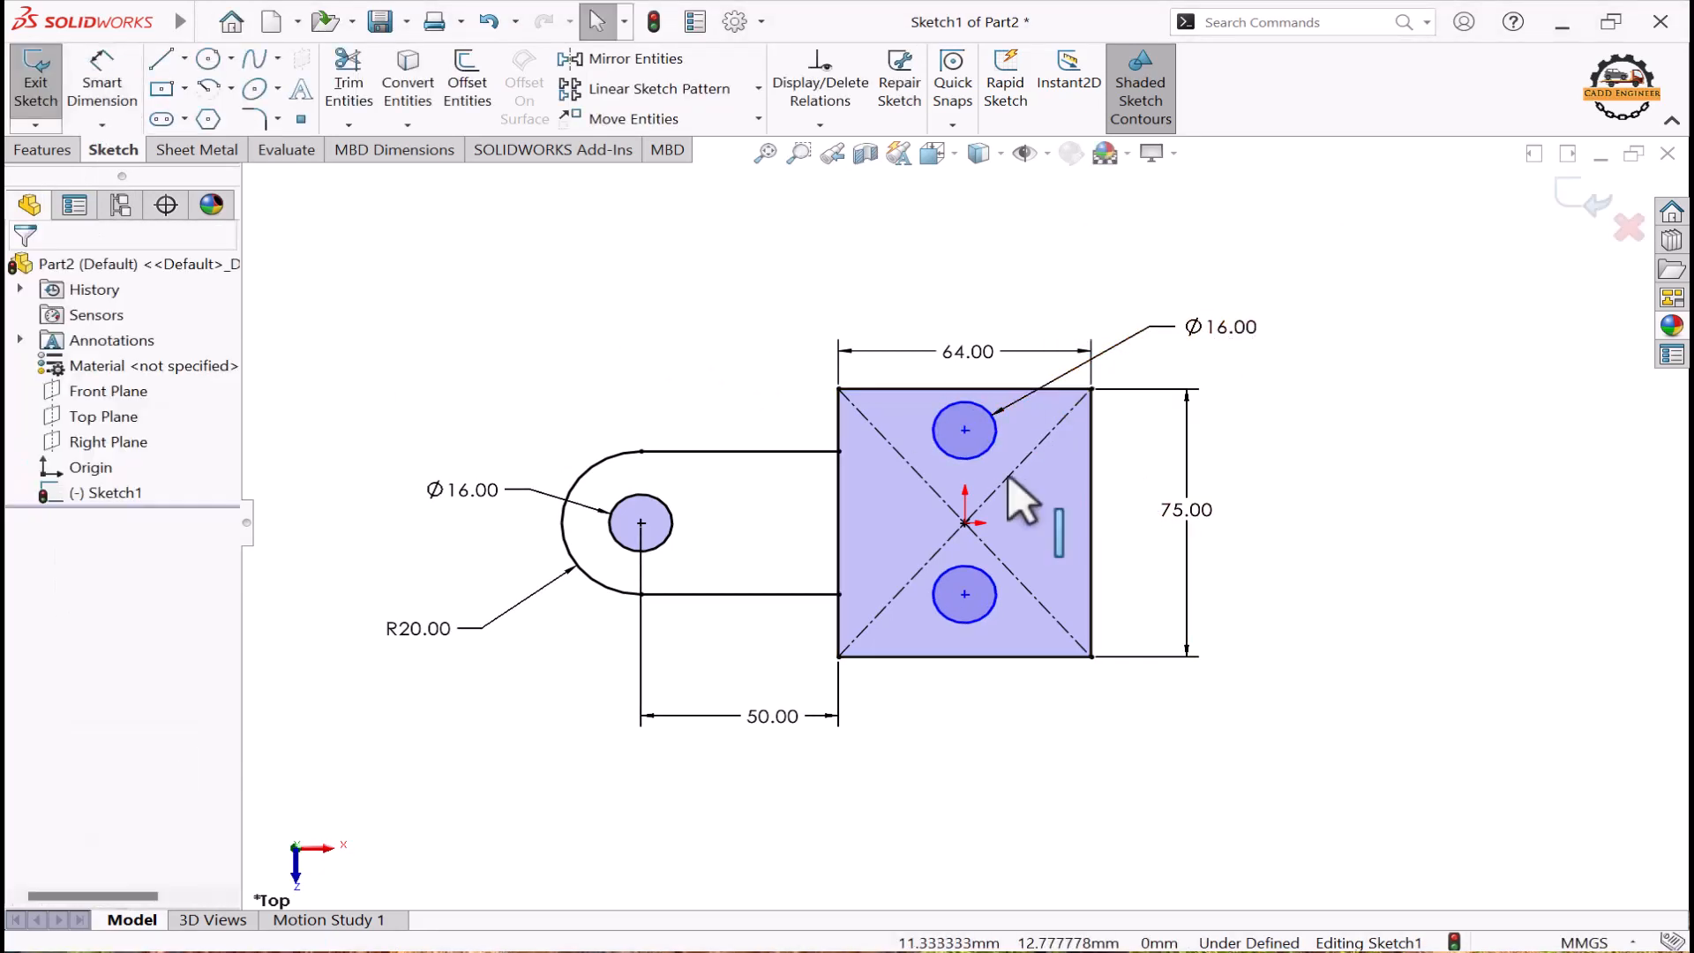
# Step: Check the relation between the rectangle's two circles and delete the upper circle's diameter dimension
pyautogui.click(981, 459)
pyautogui.keyDown('ctrl'); pyautogui.click(978, 571); pyautogui.keyUp('ctrl')
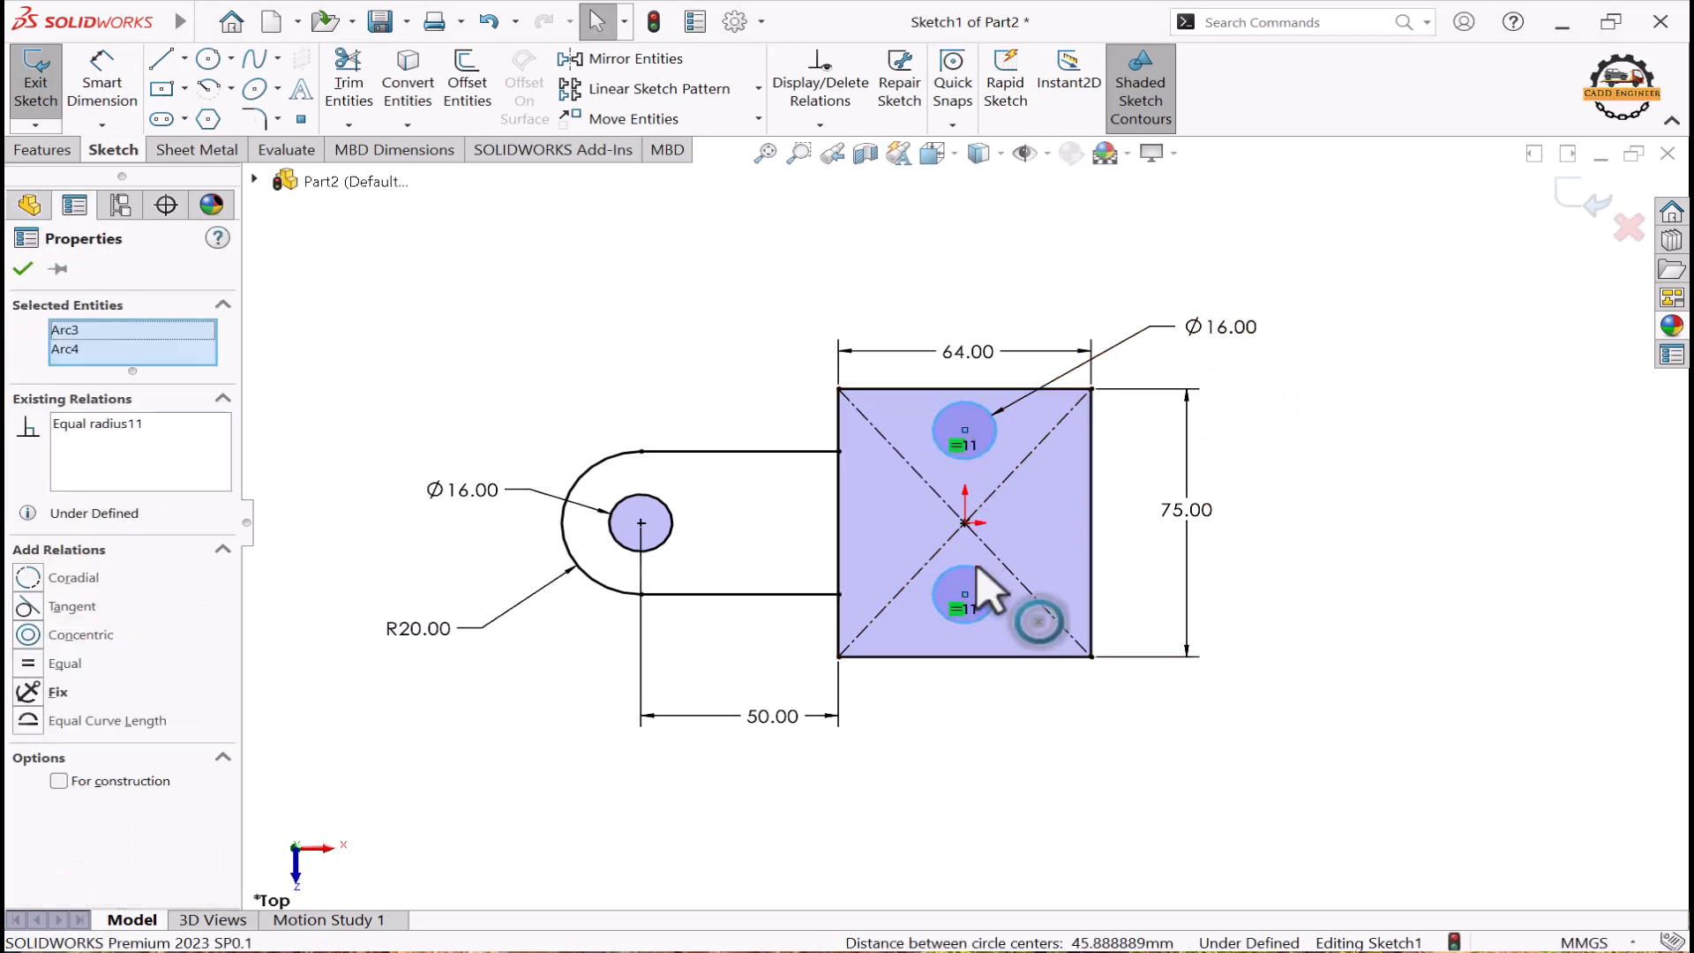
pyautogui.click(1244, 375)
pyautogui.click(1216, 311)
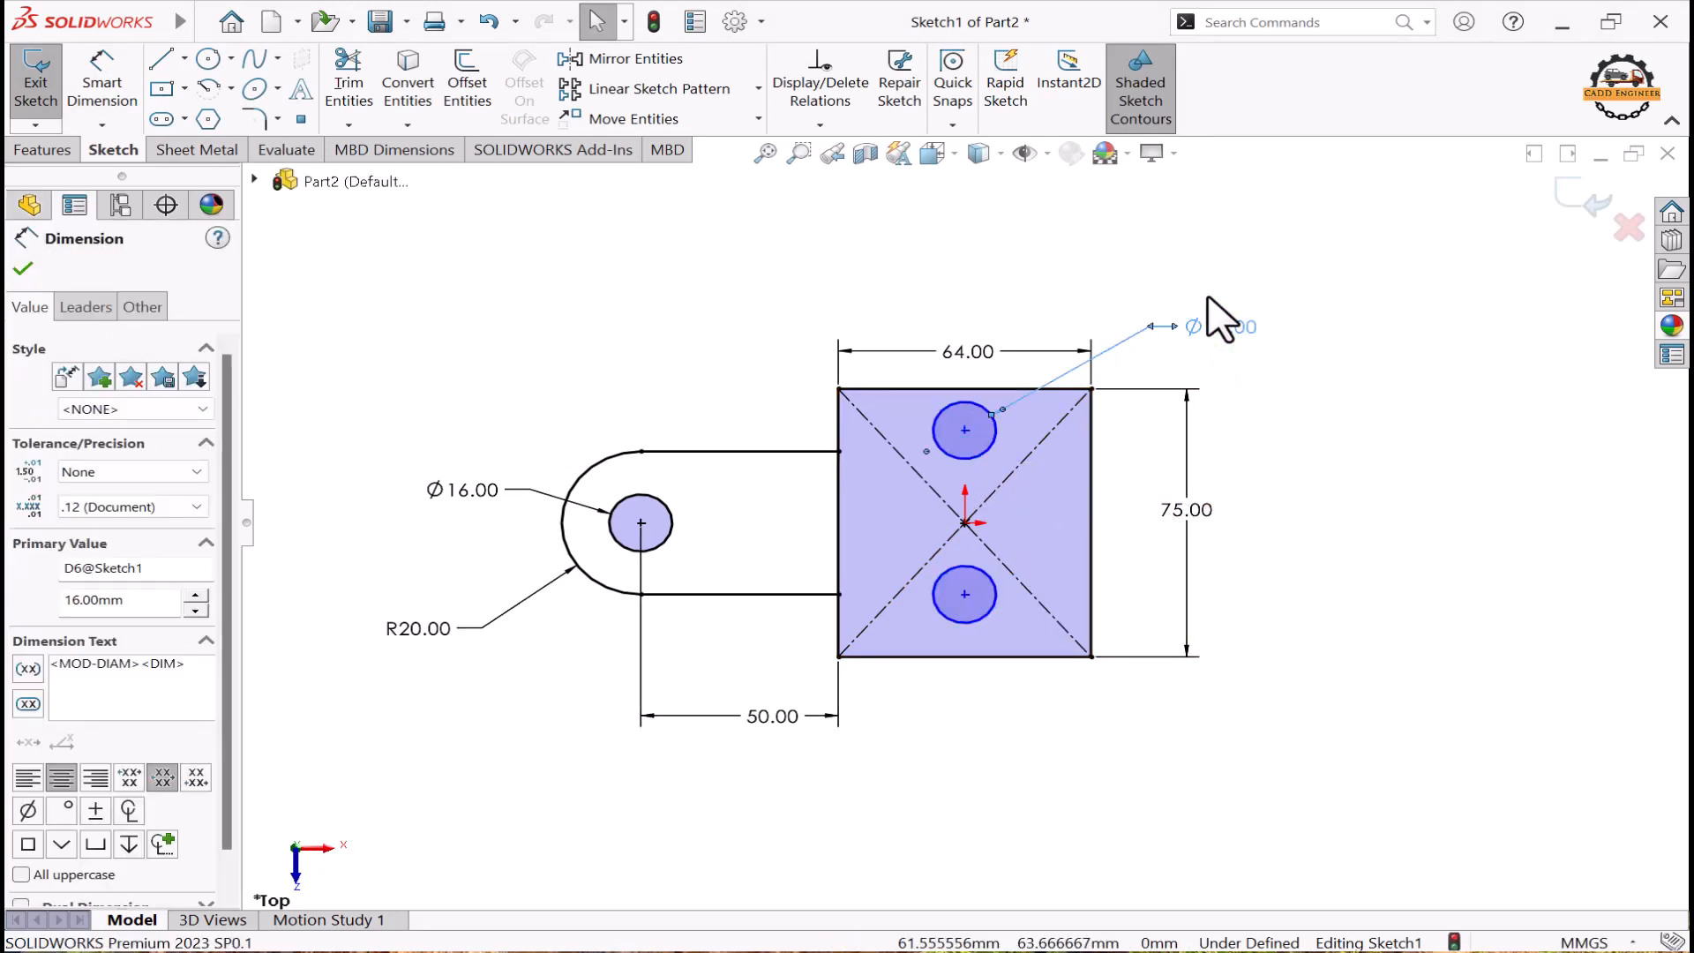
pyautogui.press('Delete')
# Step: Add an Equal relation between the rectangle's upper circle and the 16 mm circle in the rounded lug
pyautogui.click(992, 420)
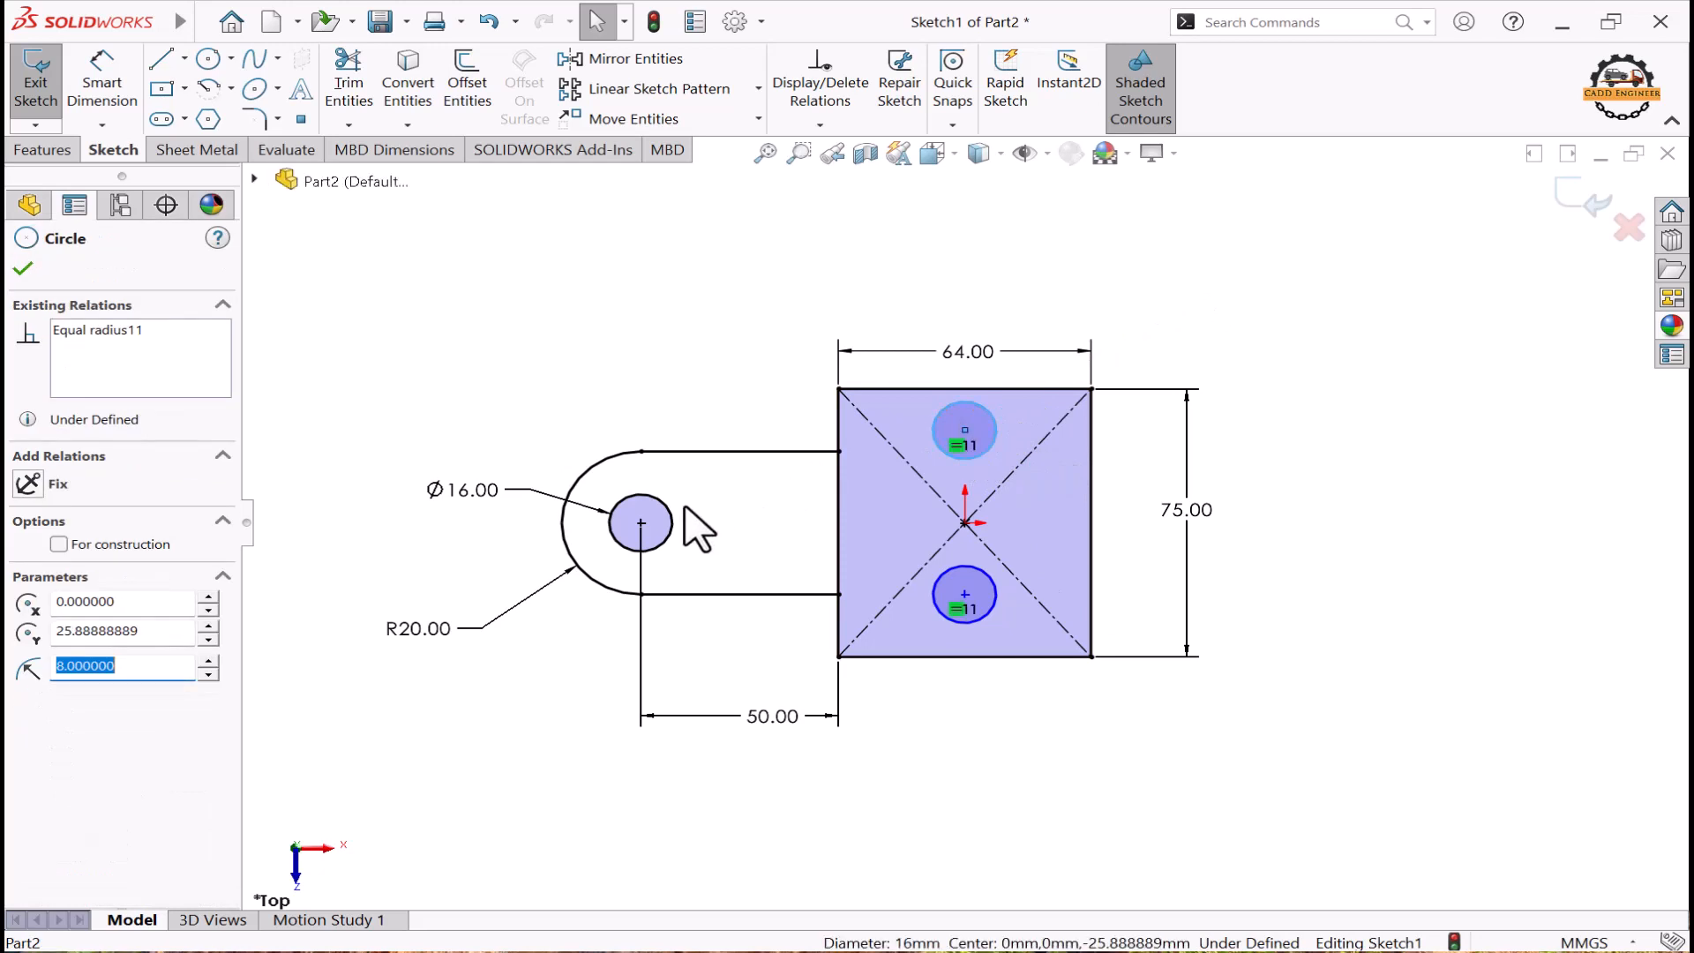
pyautogui.keyDown('ctrl'); pyautogui.click(678, 516); pyautogui.keyUp('ctrl')
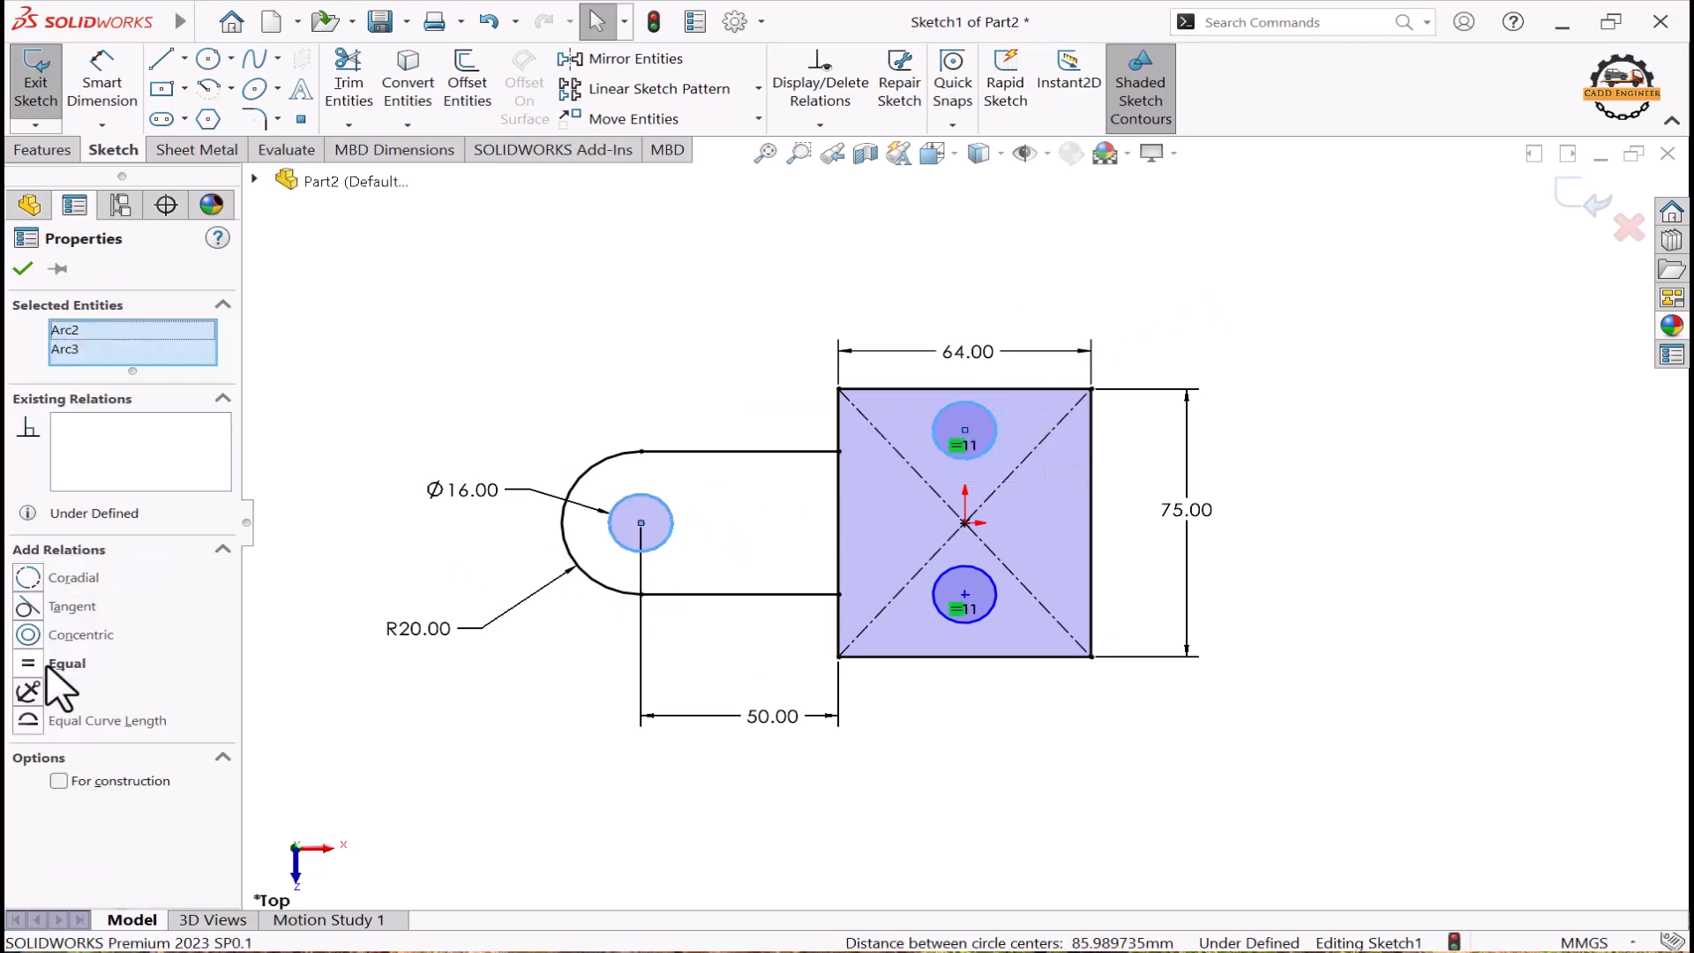
pyautogui.click(286, 596)
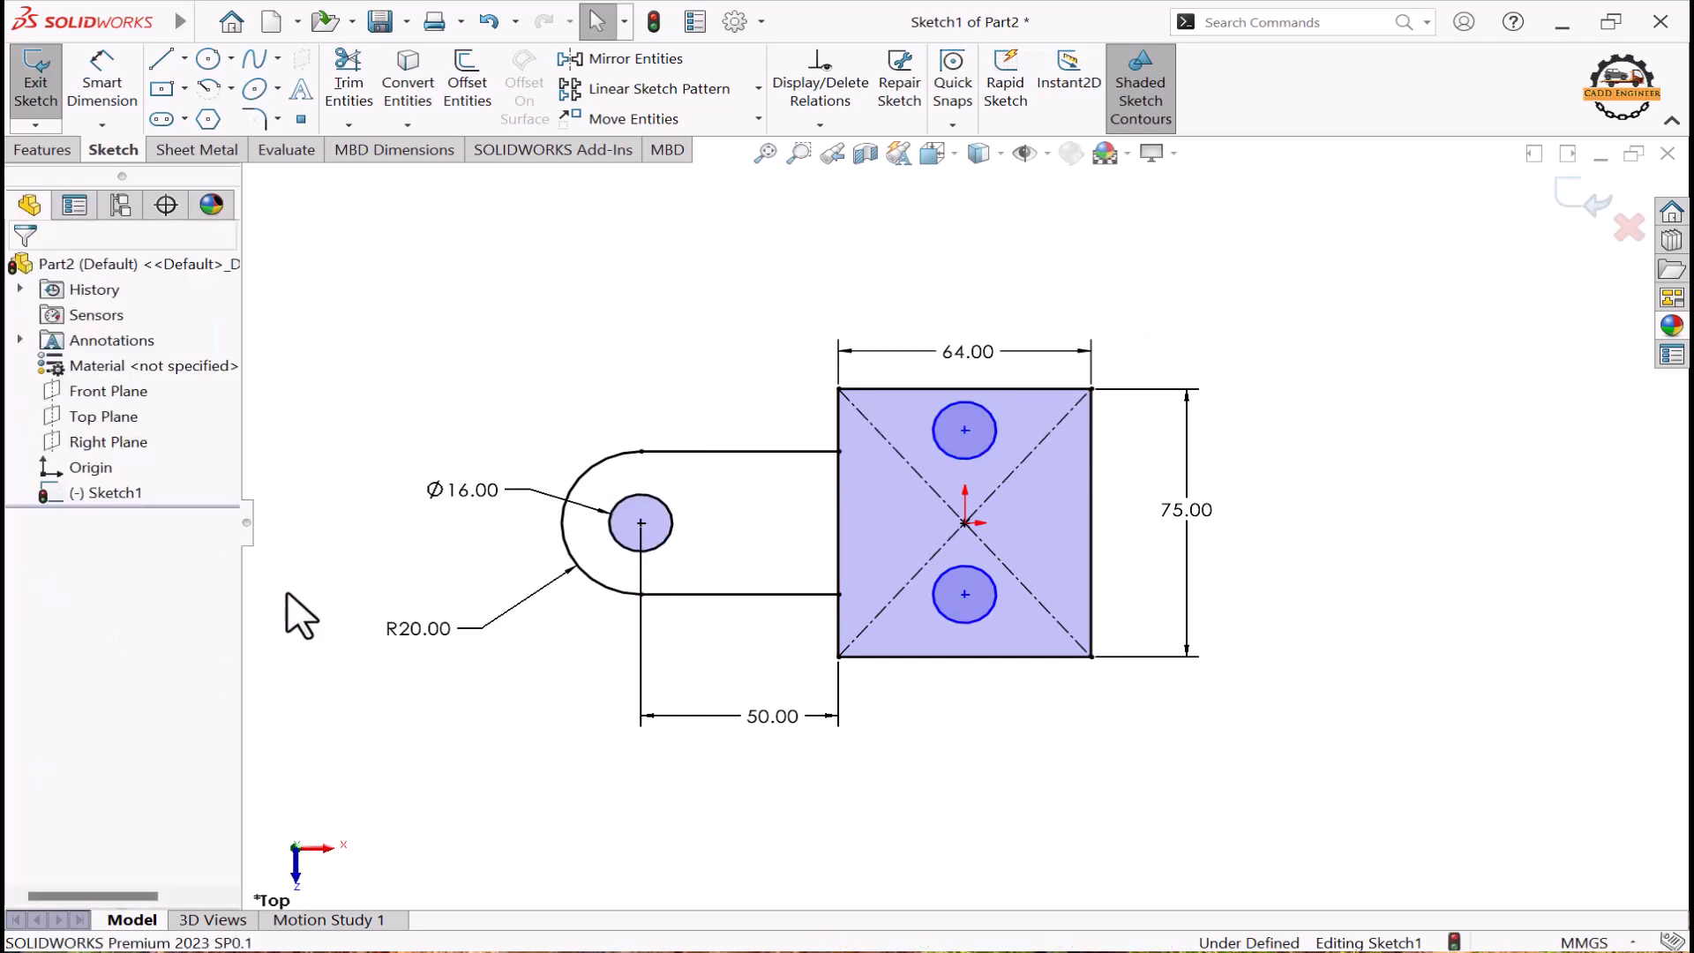
# Step: Dimension the vertical distance between the centres of the rectangle's two circles as 44 mm
pyautogui.click(109, 100)
pyautogui.click(964, 431)
pyautogui.click(964, 594)
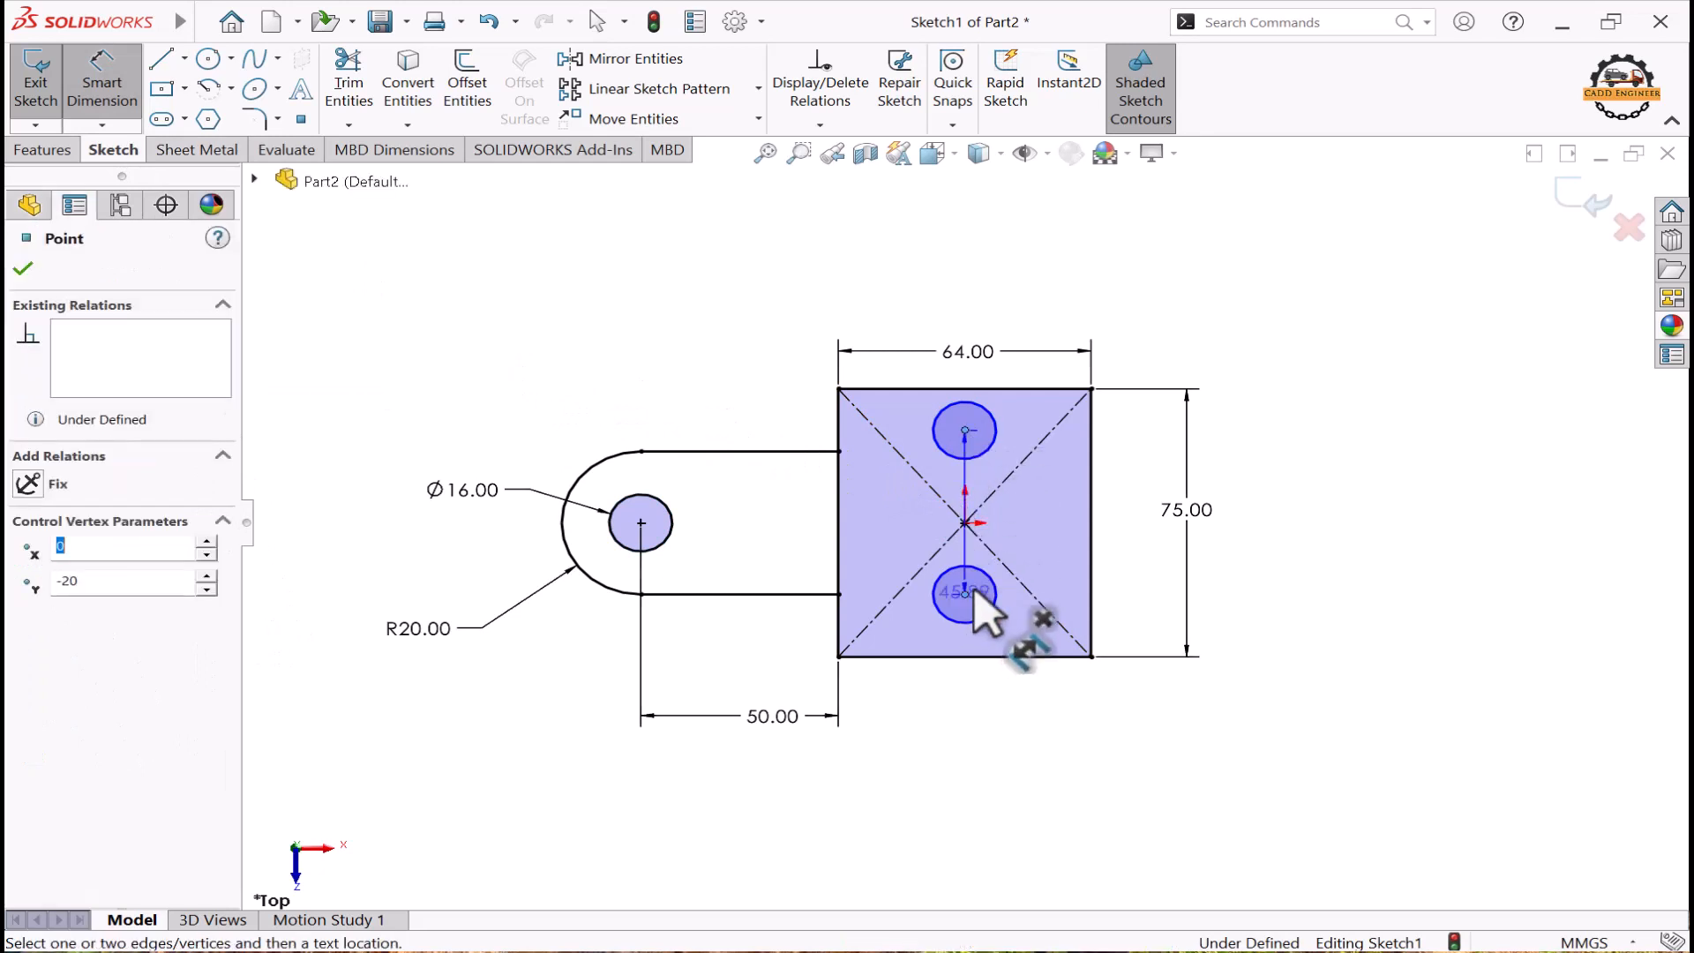
pyautogui.click(1142, 561)
pyautogui.write('44')
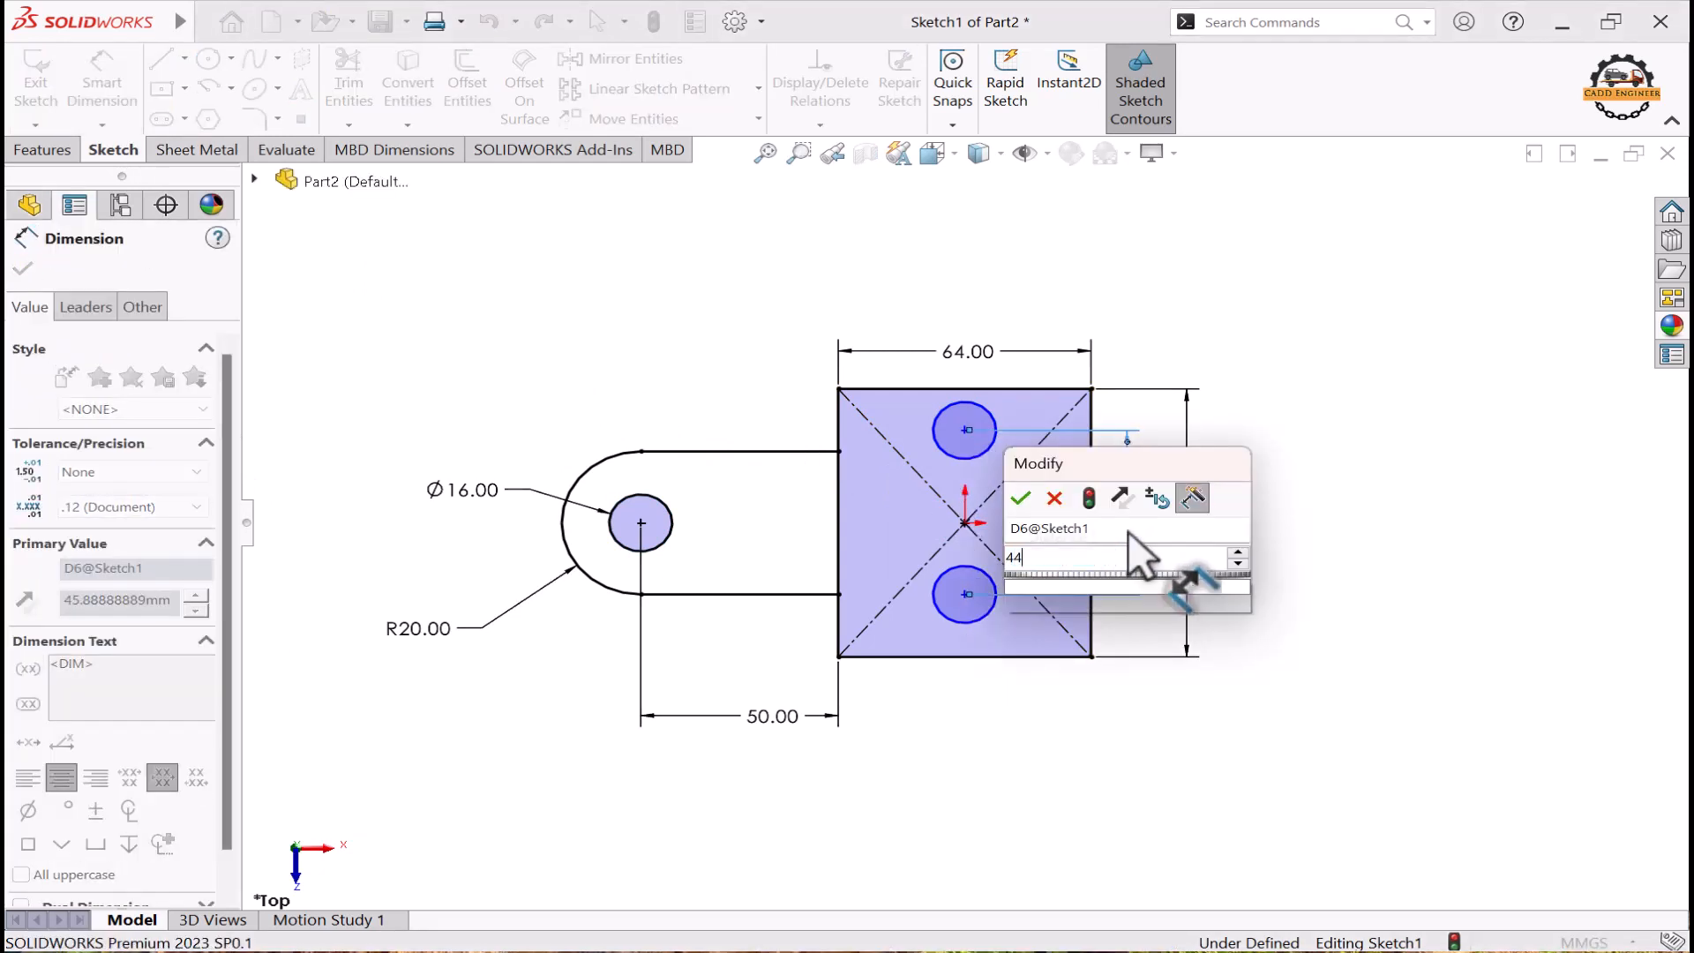
pyautogui.press('Return')
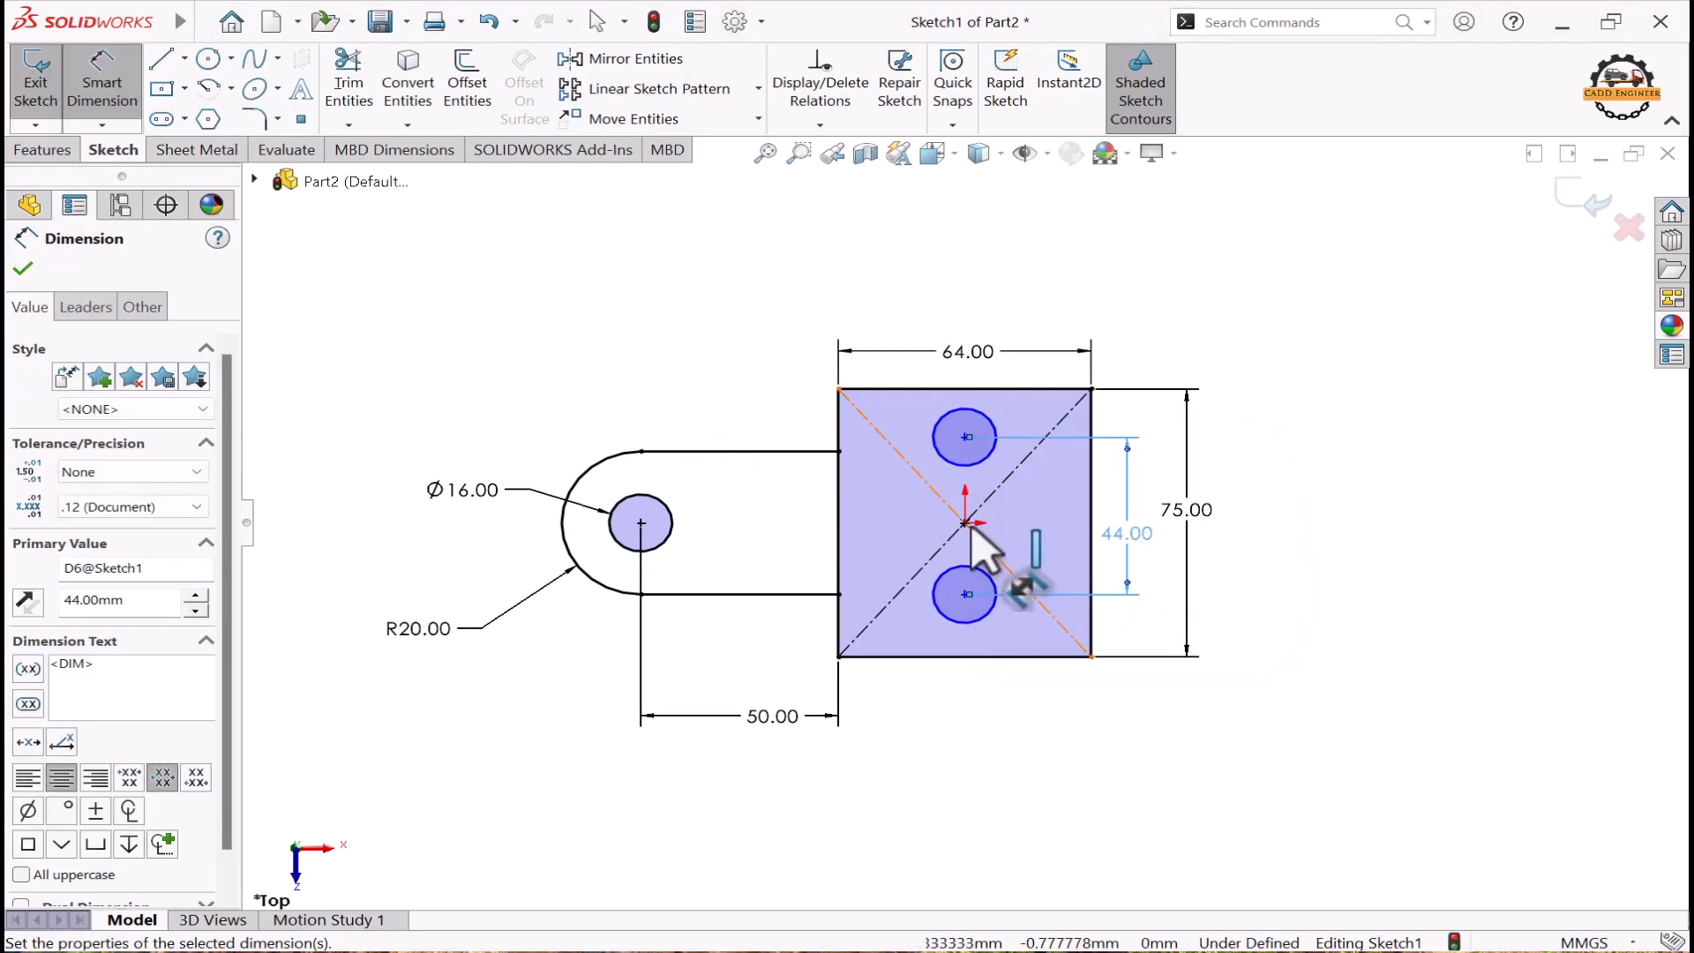
# Step: Dimension the vertical distance from the origin to the upper circle's centre as 22 mm
pyautogui.click(964, 523)
pyautogui.click(965, 437)
pyautogui.click(1035, 496)
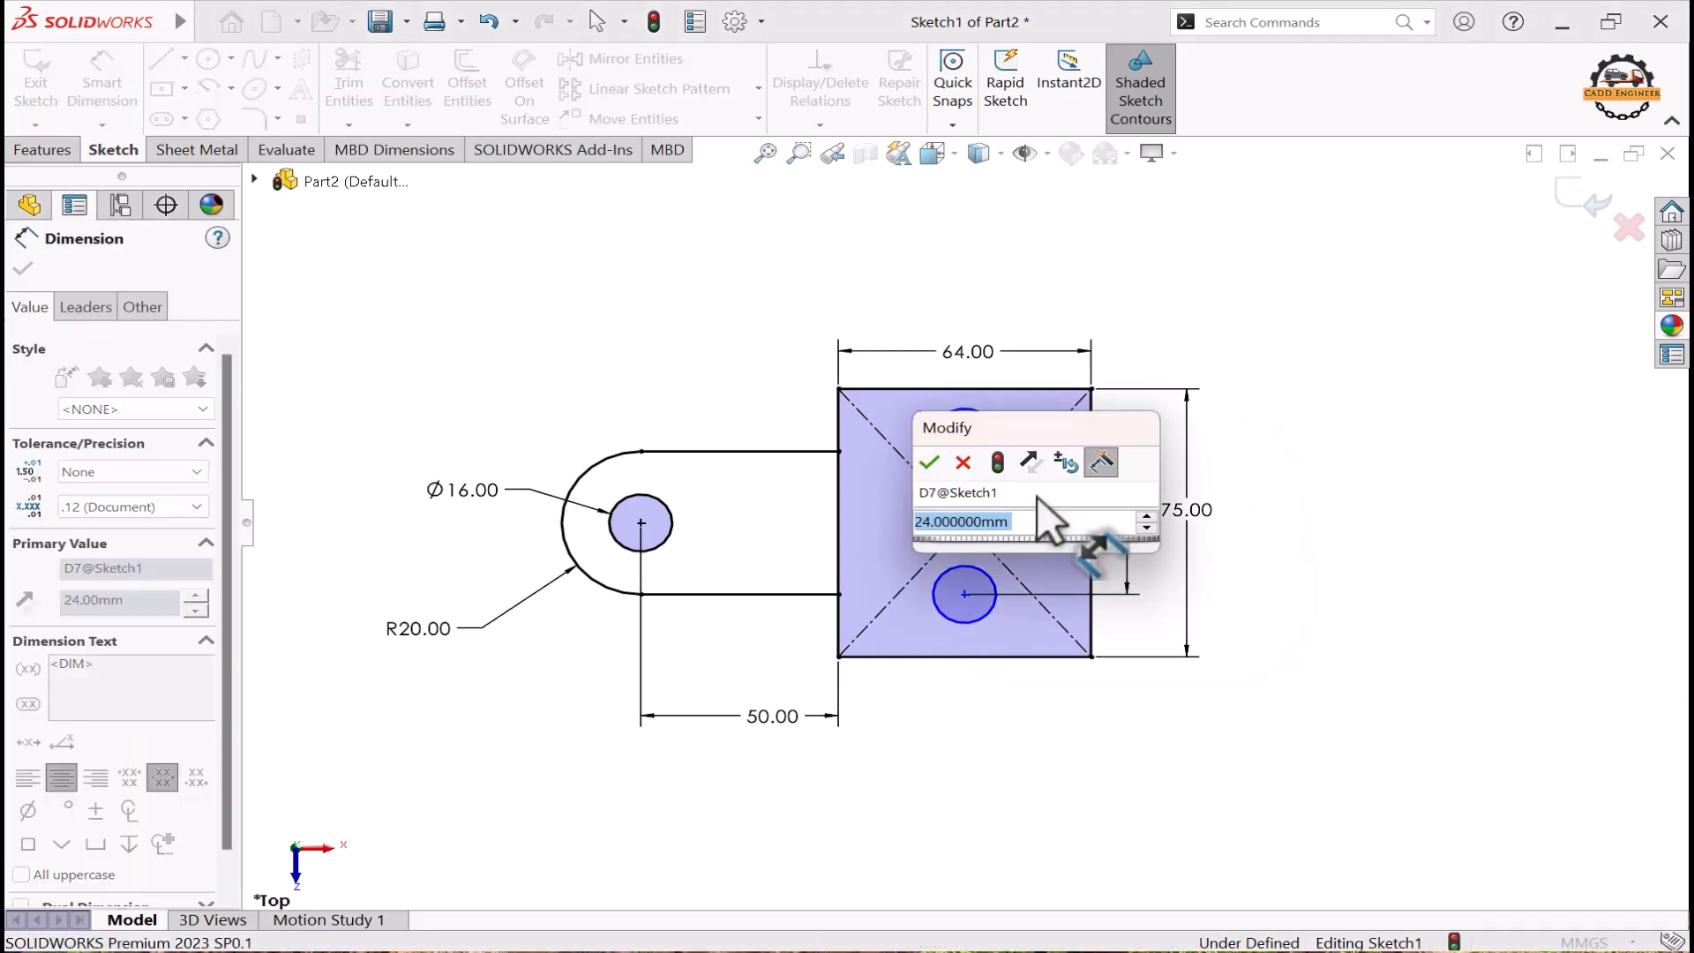
pyautogui.write('22')
pyautogui.press('Return')
pyautogui.press('Escape')
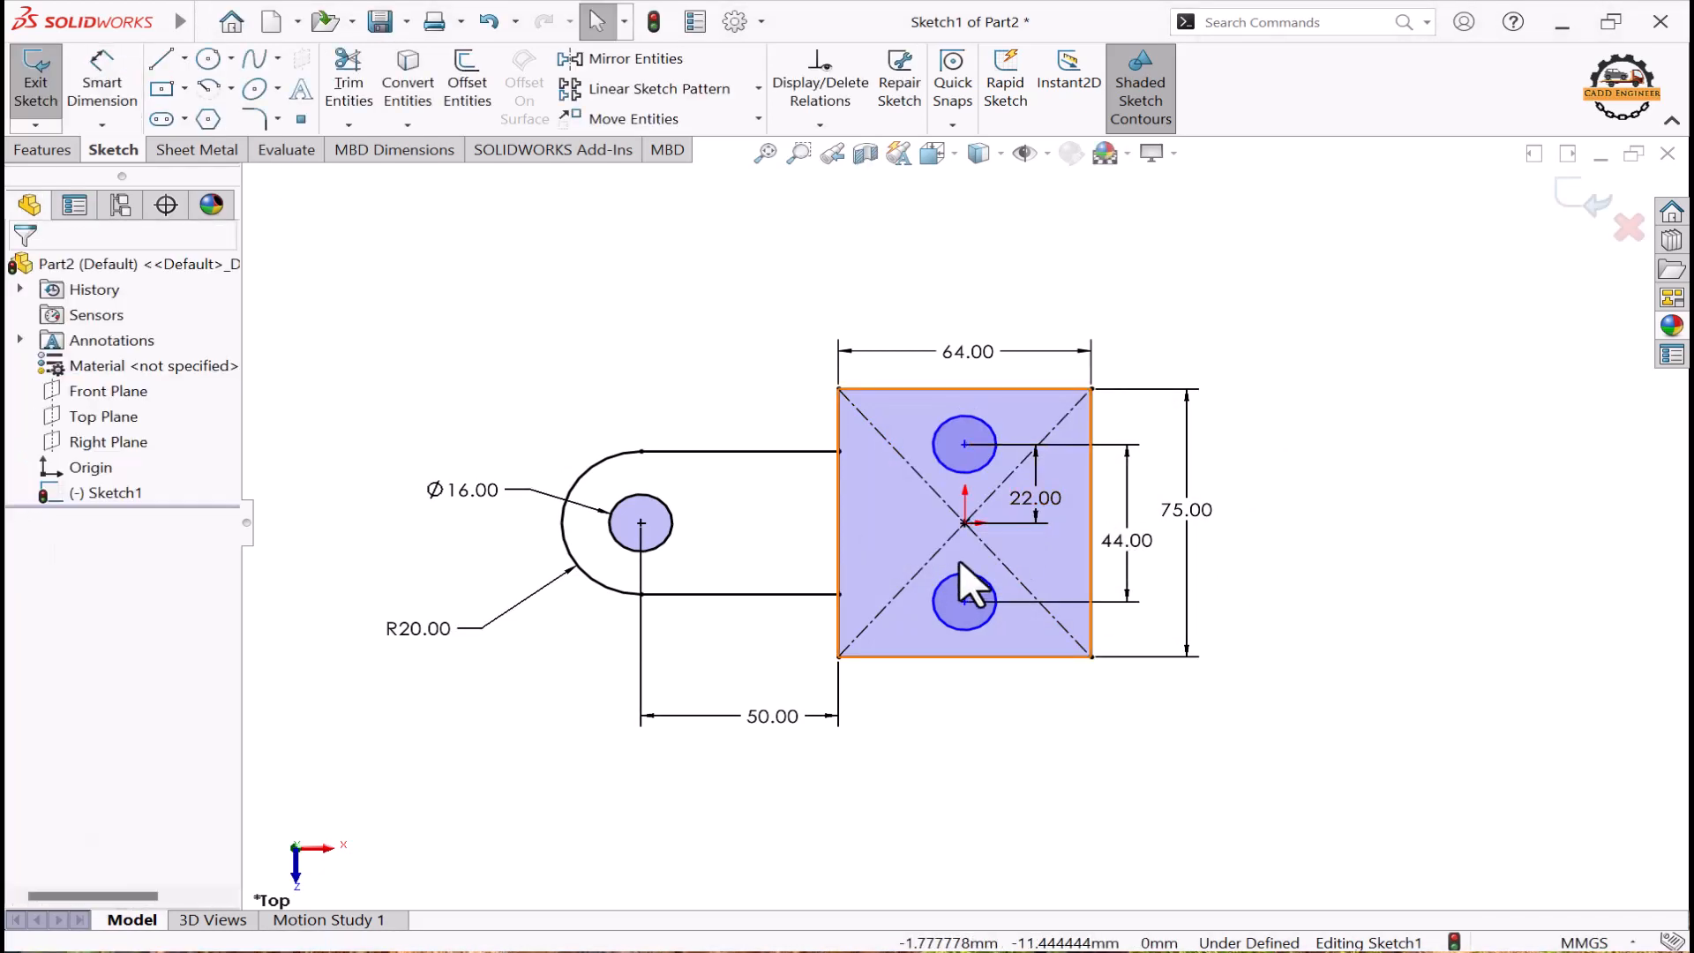
# Step: Add a Vertical relation between the rectangle's centre point and the upper circle's centre
pyautogui.click(964, 523)
pyautogui.keyDown('ctrl'); pyautogui.click(964, 444); pyautogui.keyUp('ctrl')
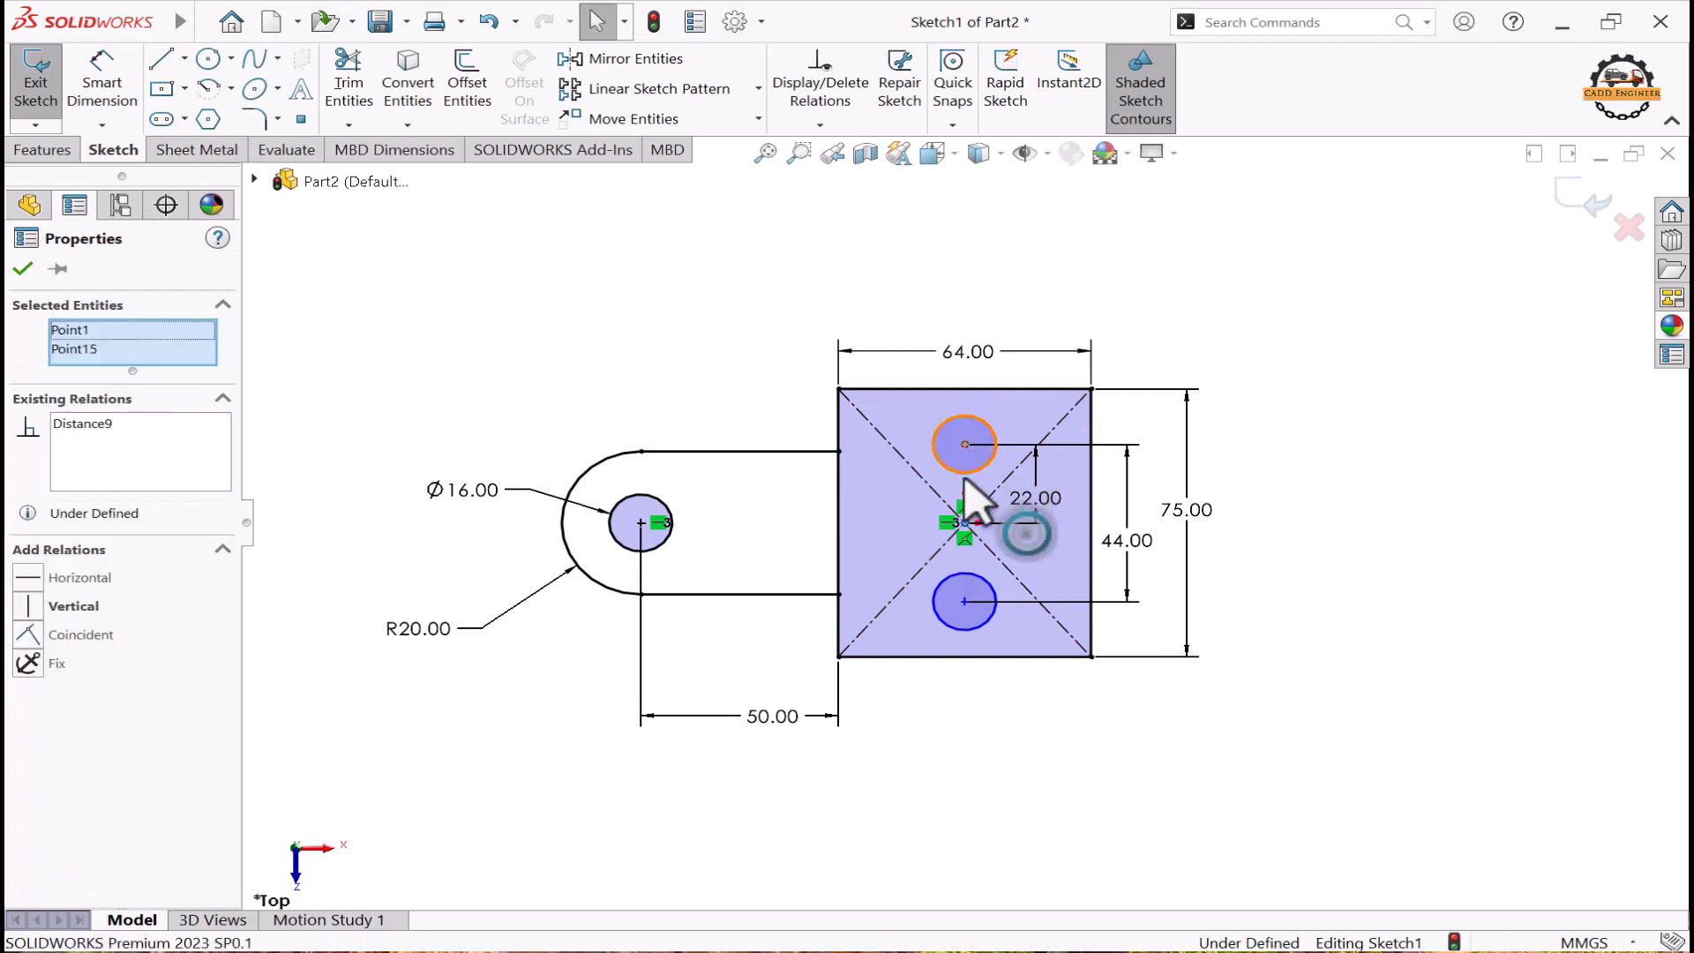
pyautogui.click(31, 607)
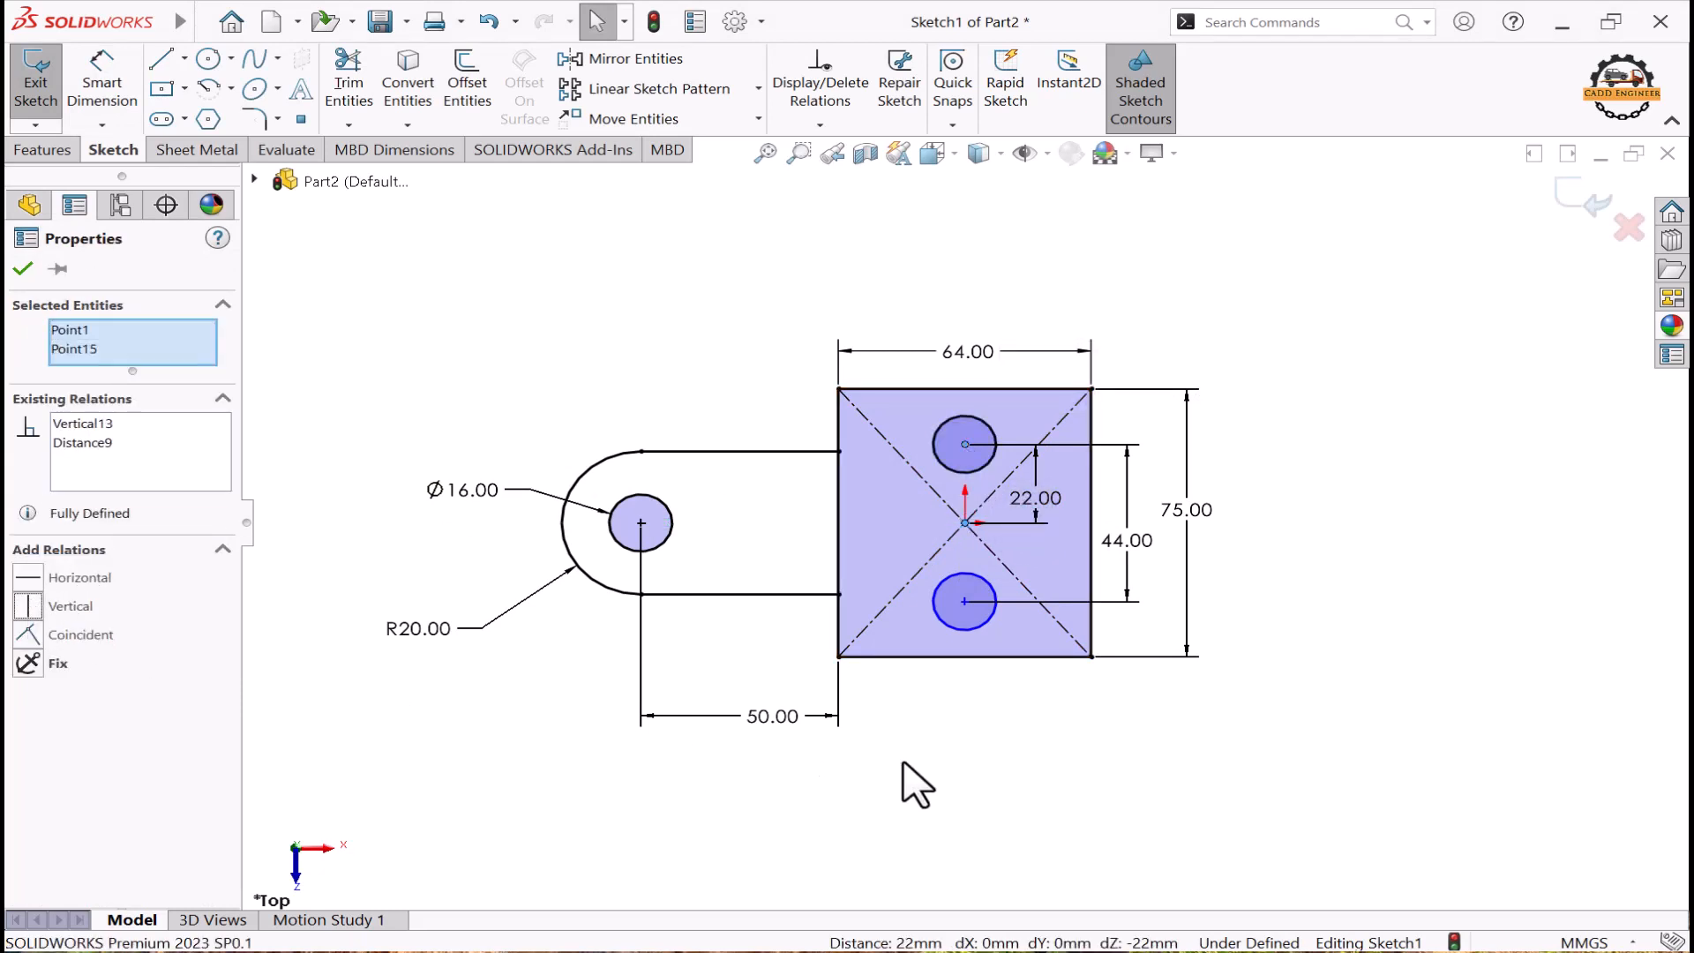
pyautogui.click(908, 780)
# Step: Add a Vertical relation between the lower circle's centre and the rectangle's centre point
pyautogui.click(964, 601)
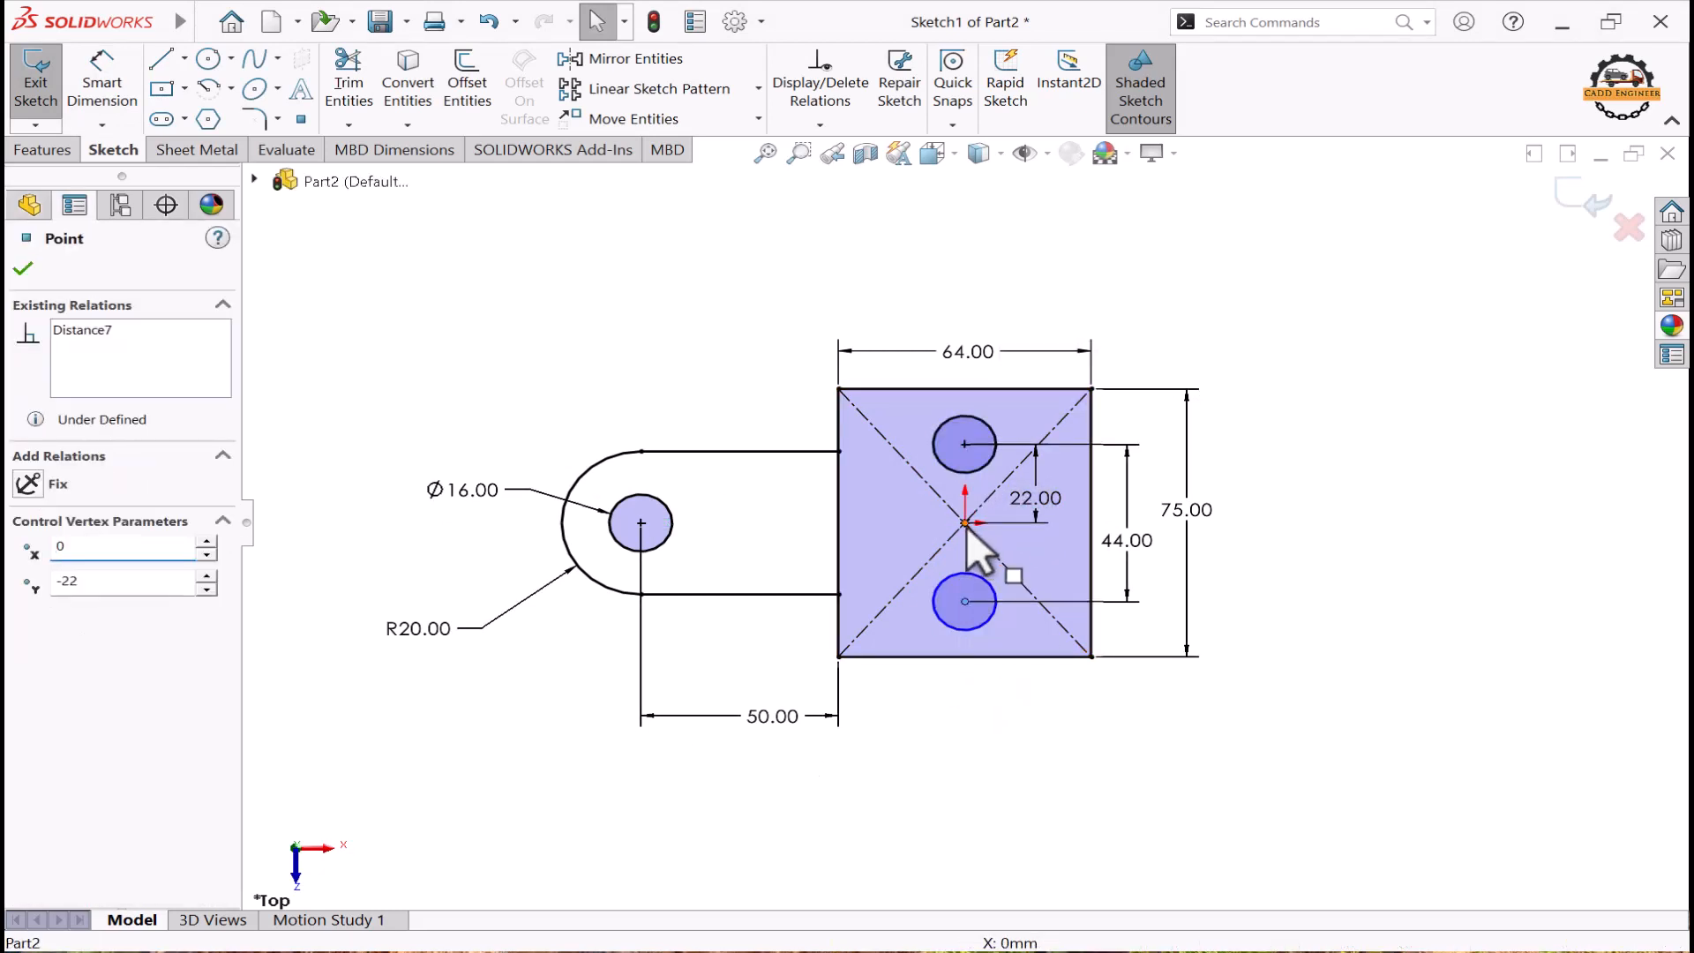
pyautogui.keyDown('ctrl'); pyautogui.click(964, 523); pyautogui.keyUp('ctrl')
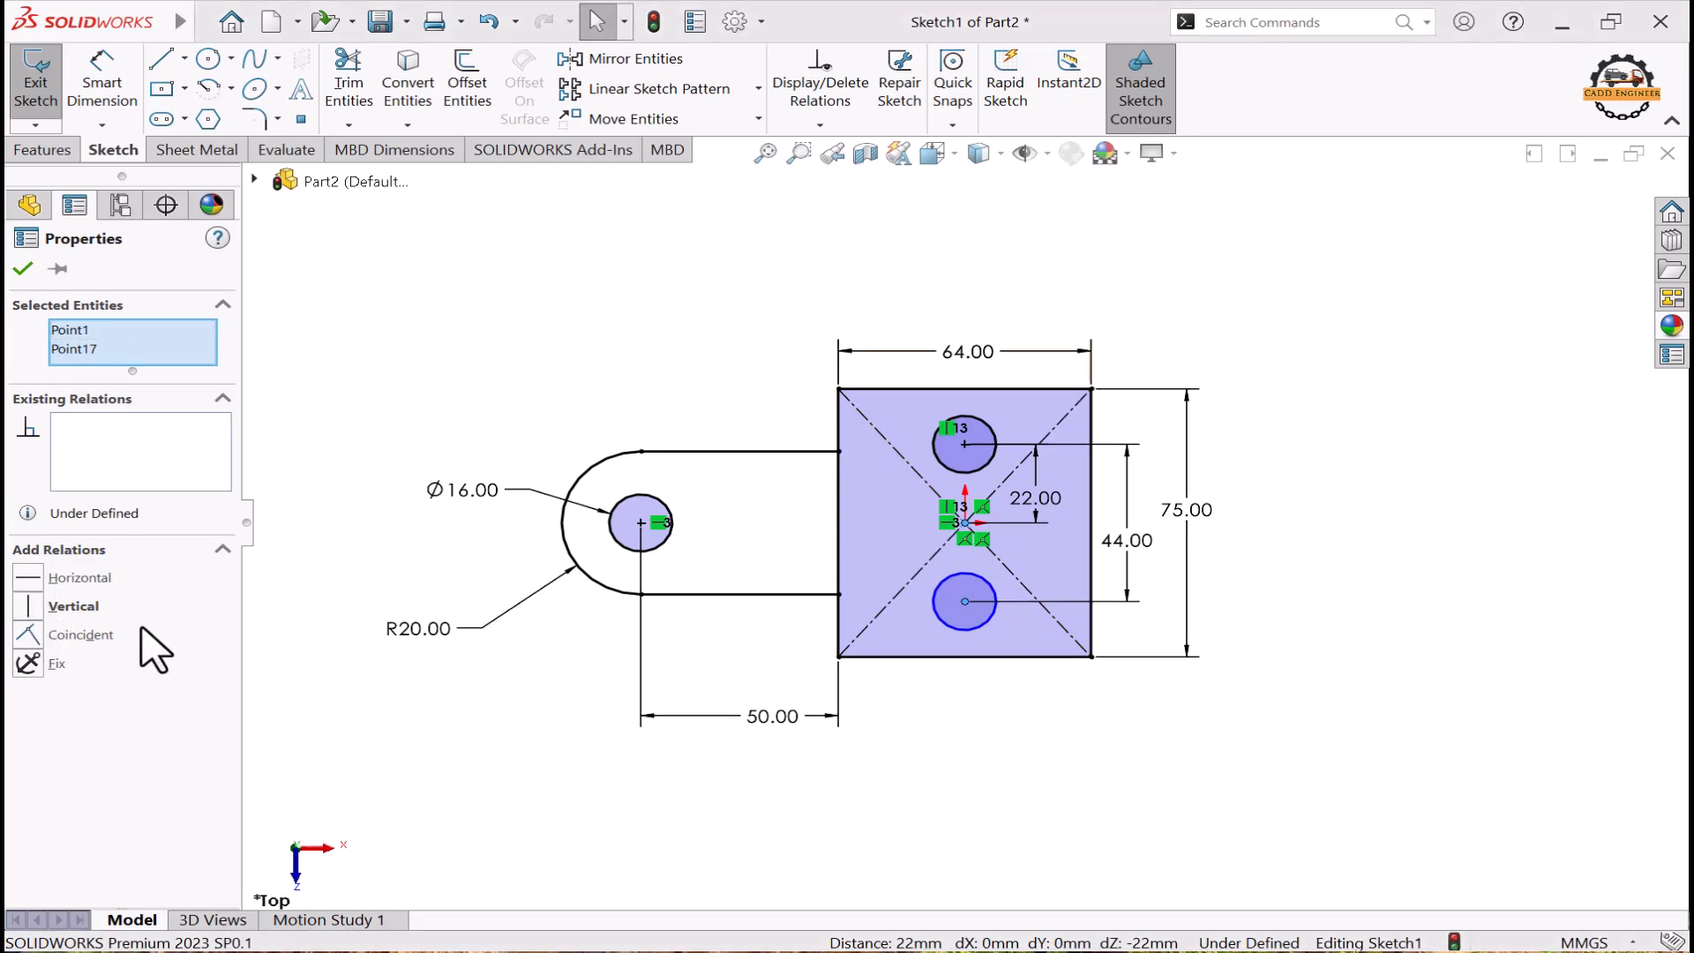
pyautogui.click(30, 607)
pyautogui.click(445, 732)
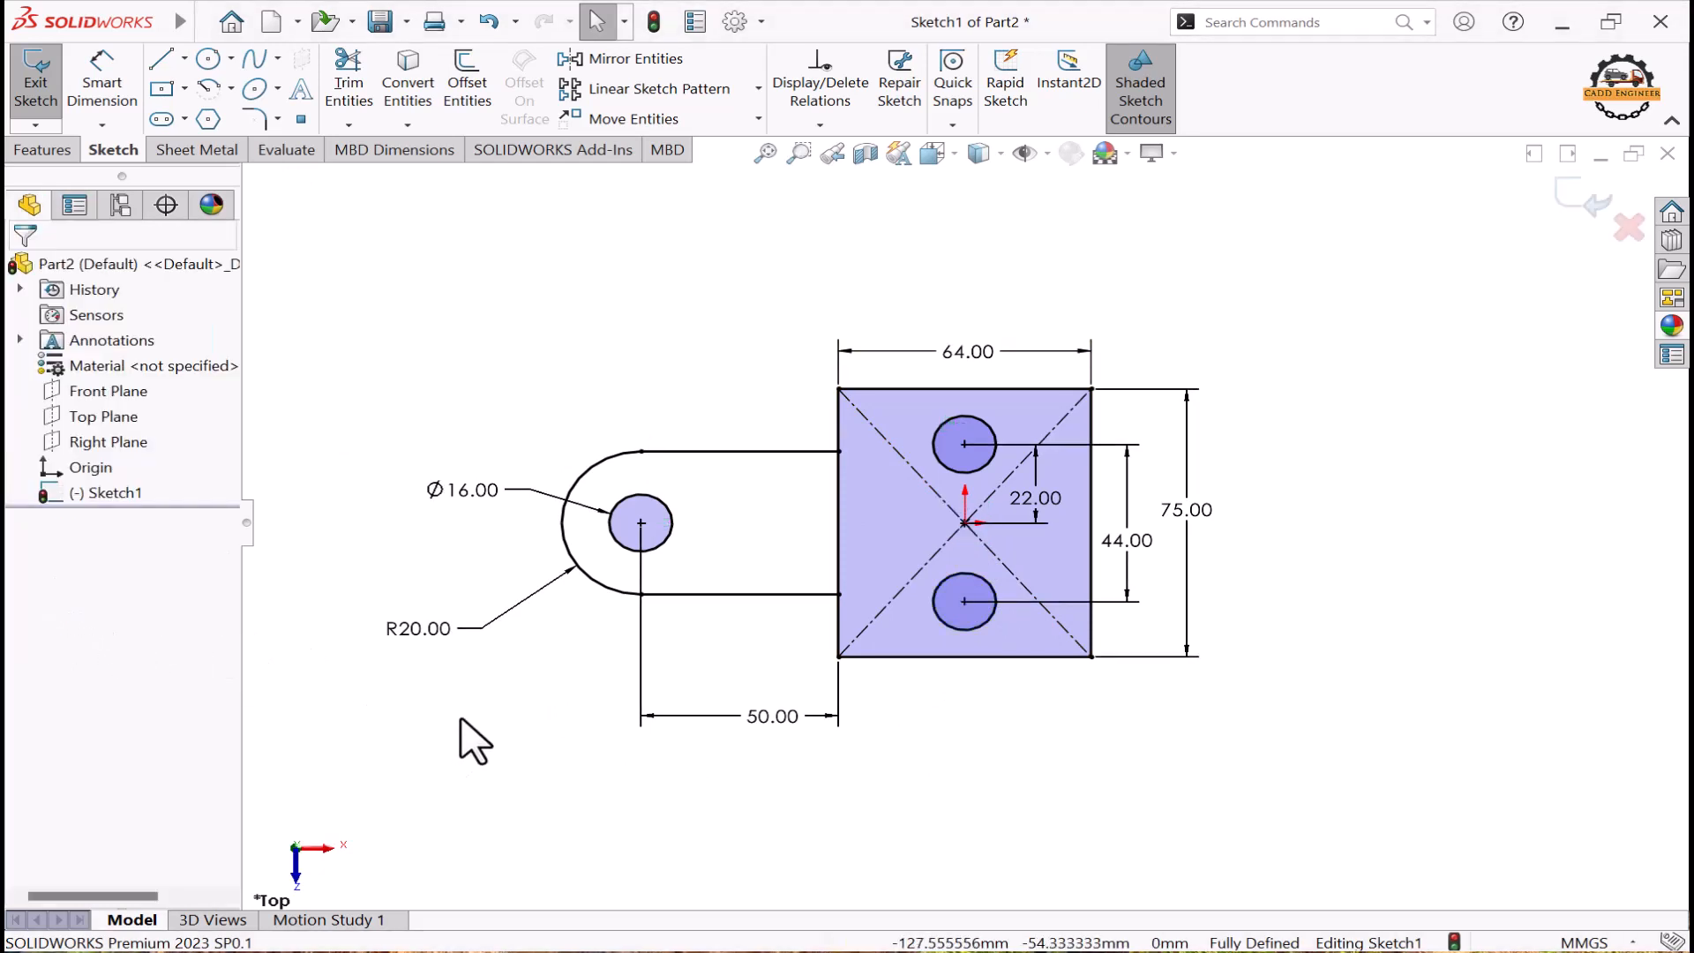
# Step: Finish the sketch and extrude only its rectangular region, excluding the two holes, as a 20 mm Blind boss
pyautogui.click(1579, 201)
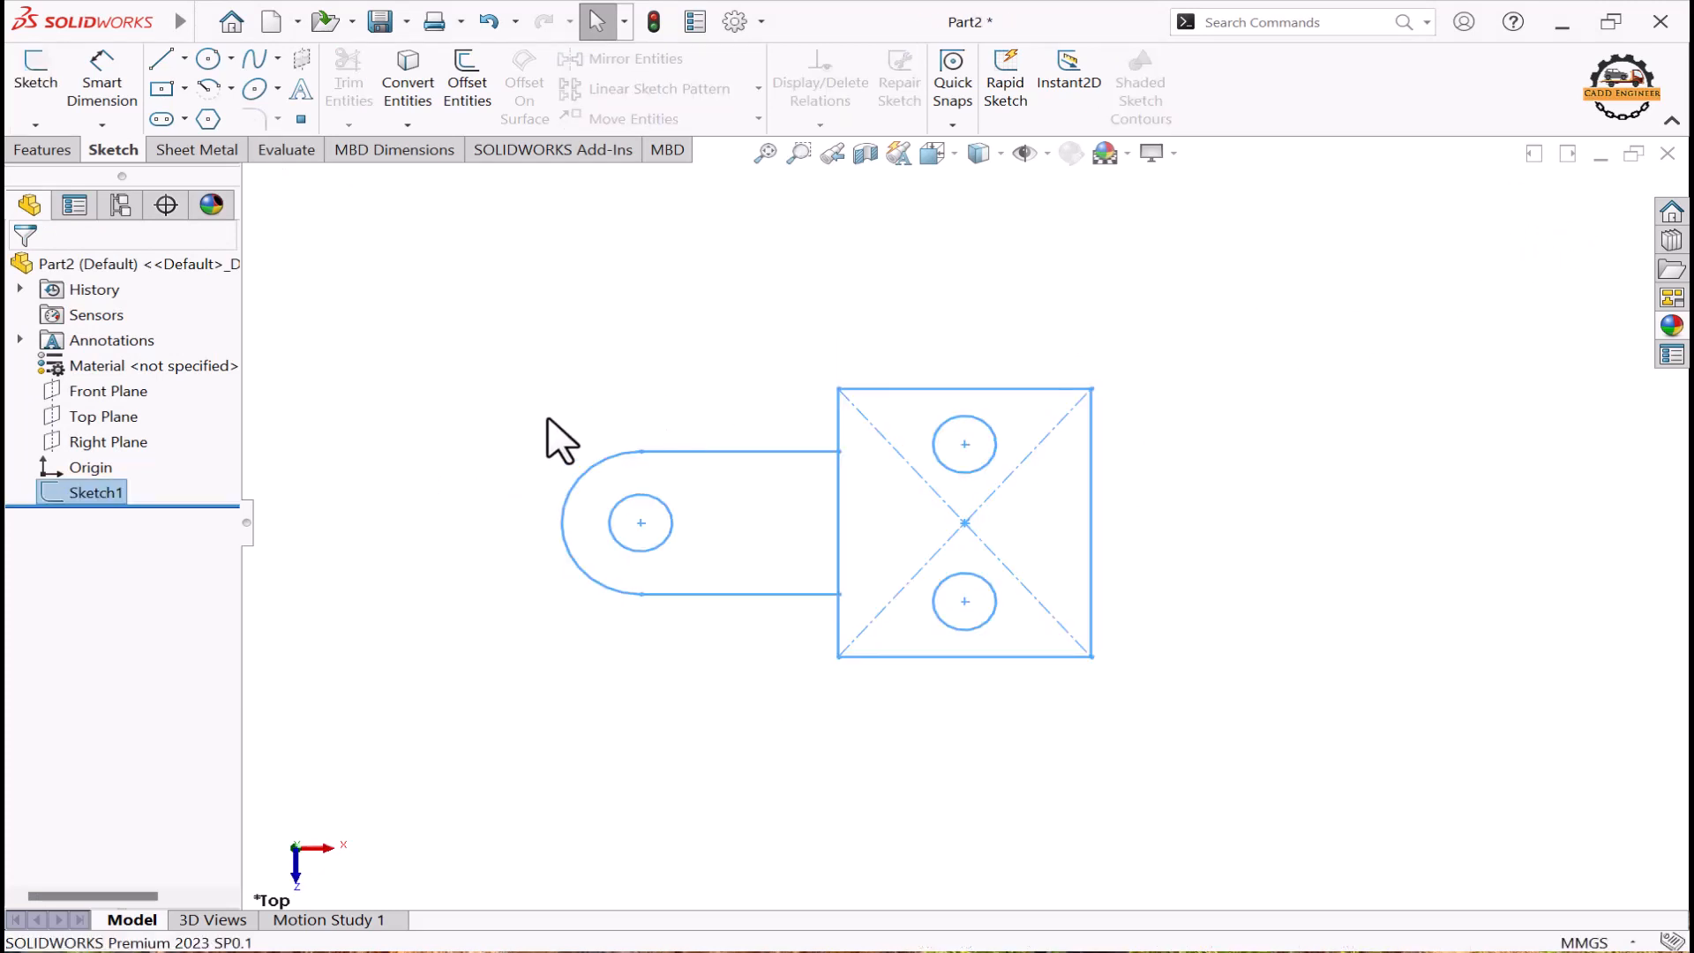
pyautogui.click(41, 150)
pyautogui.click(47, 84)
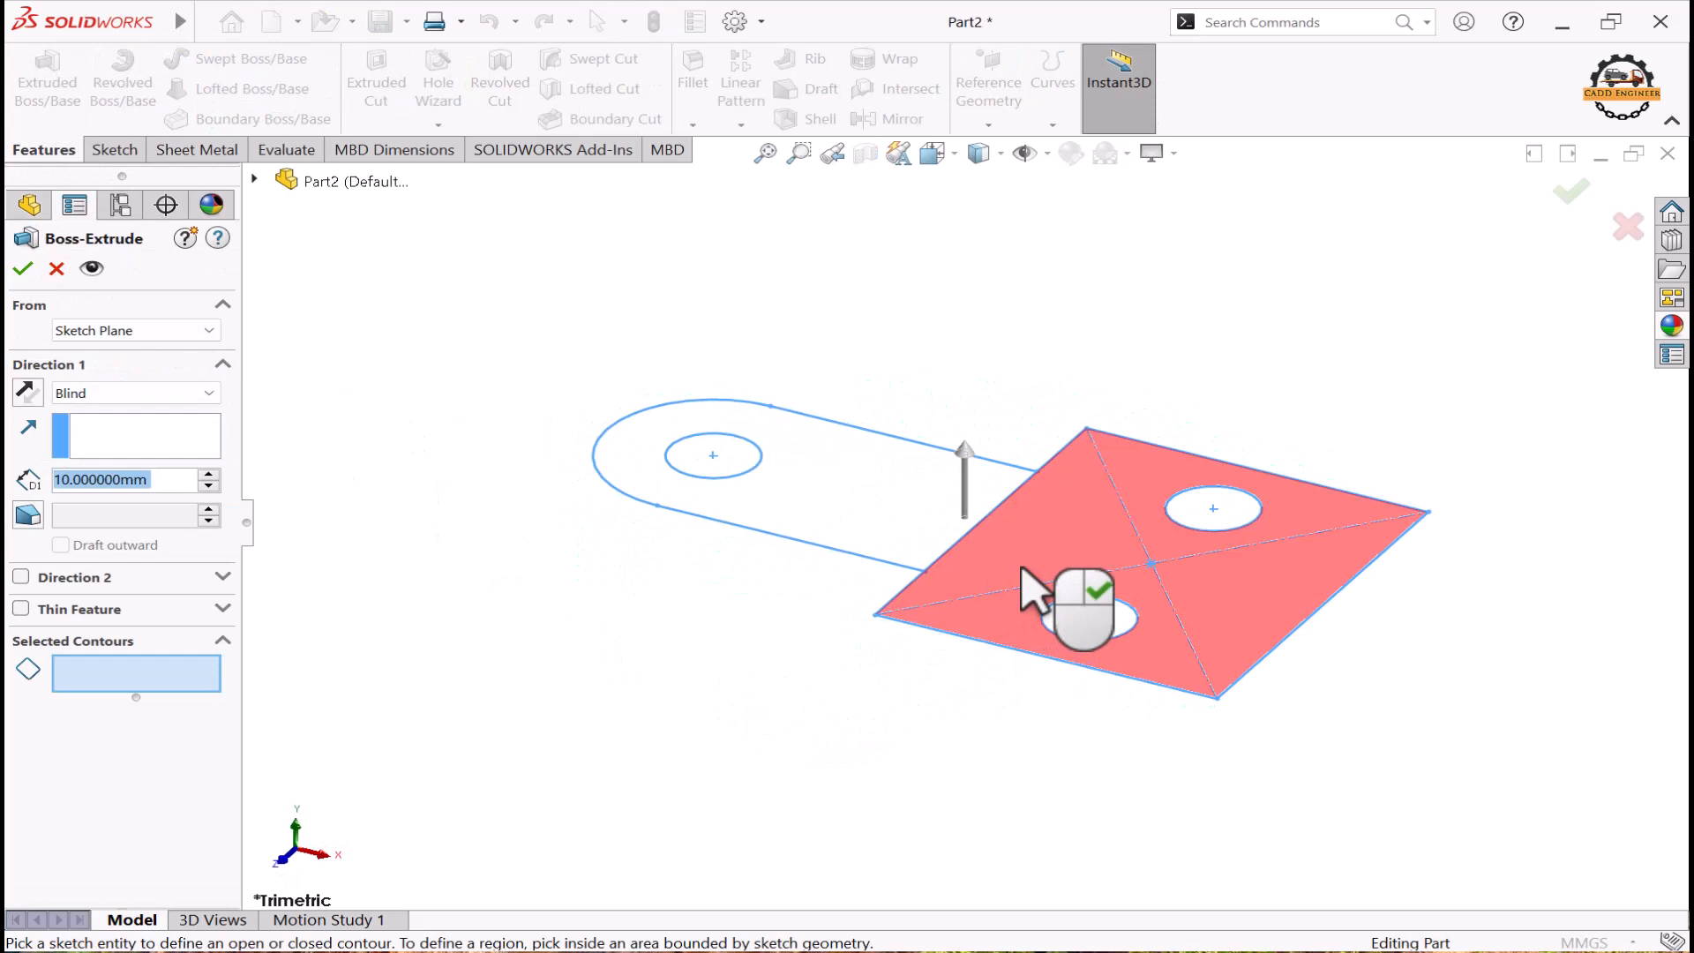
pyautogui.click(1024, 572)
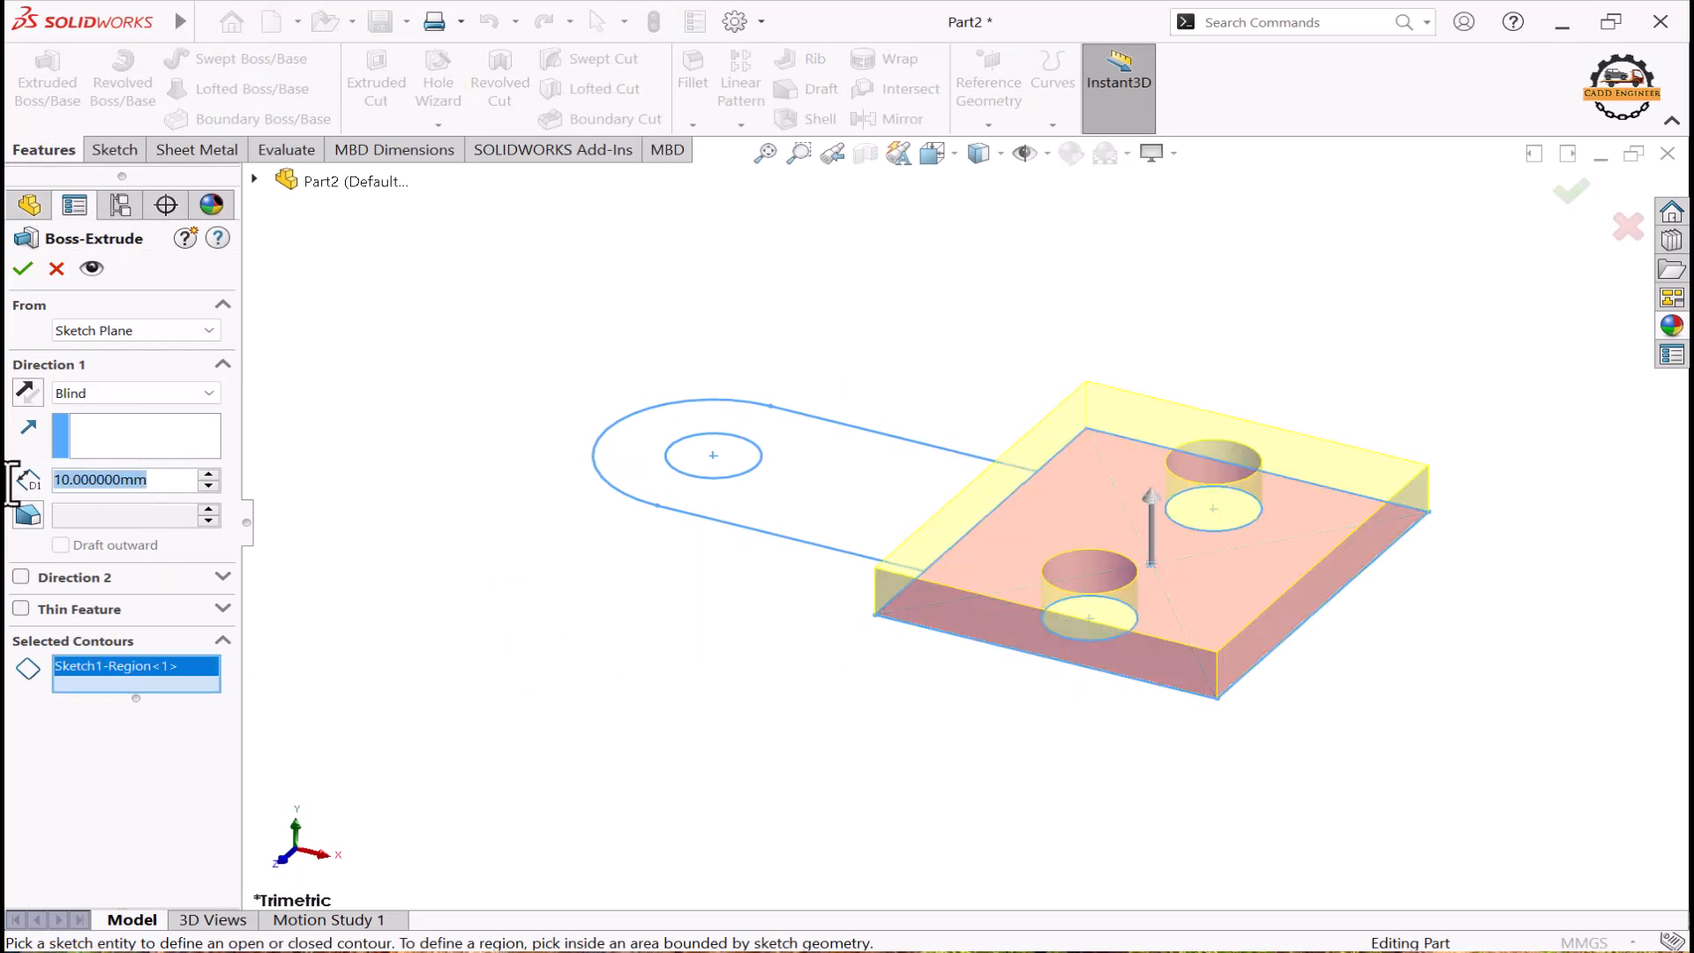
pyautogui.write('20')
pyautogui.press('Return')
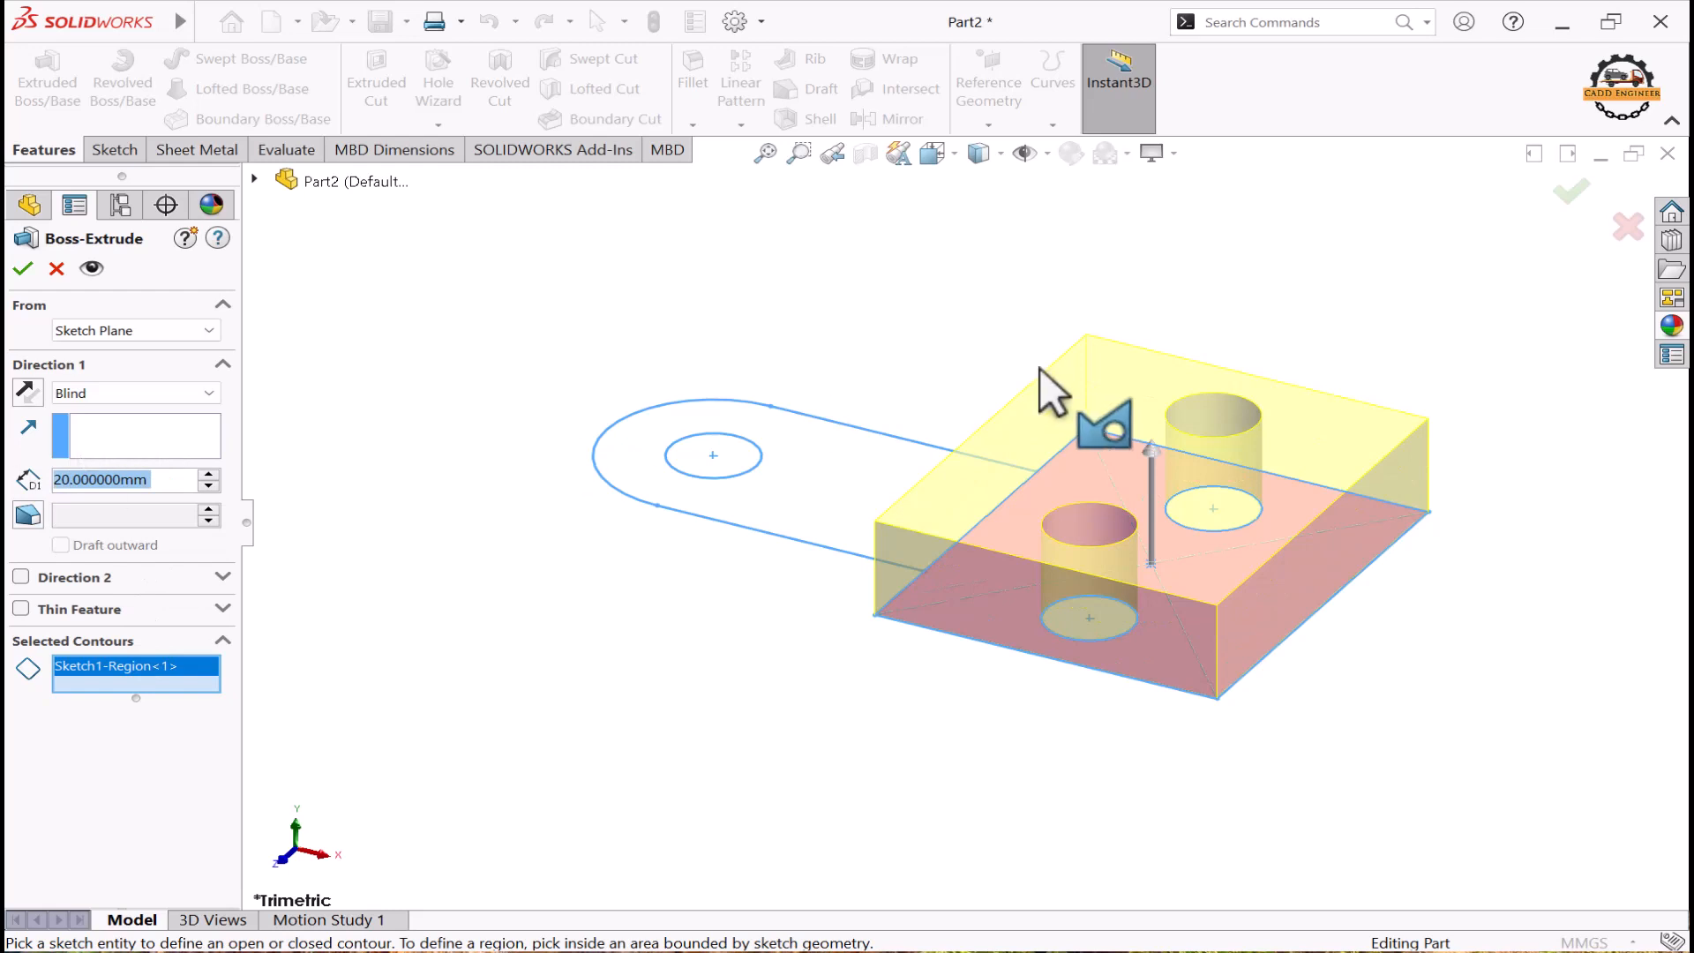
pyautogui.click(1570, 193)
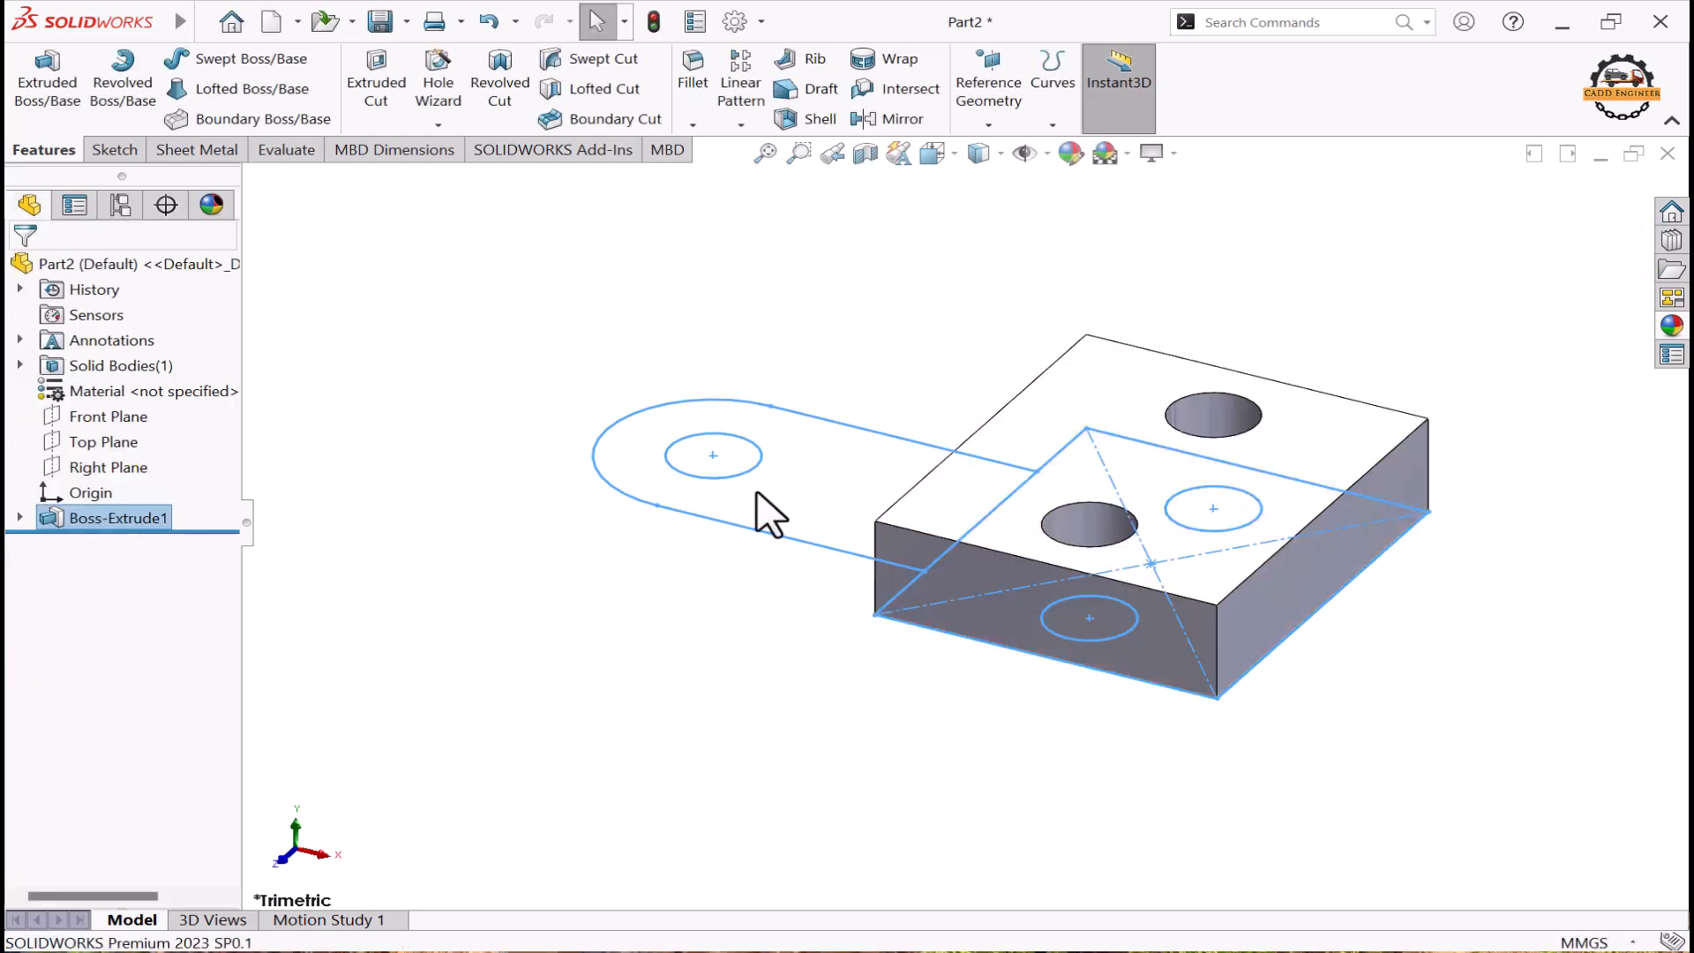
# Step: Reuse the base sketch to extrude the rounded lug region around its hole 12 mm, merged with the block
pyautogui.click(19, 518)
pyautogui.click(126, 544)
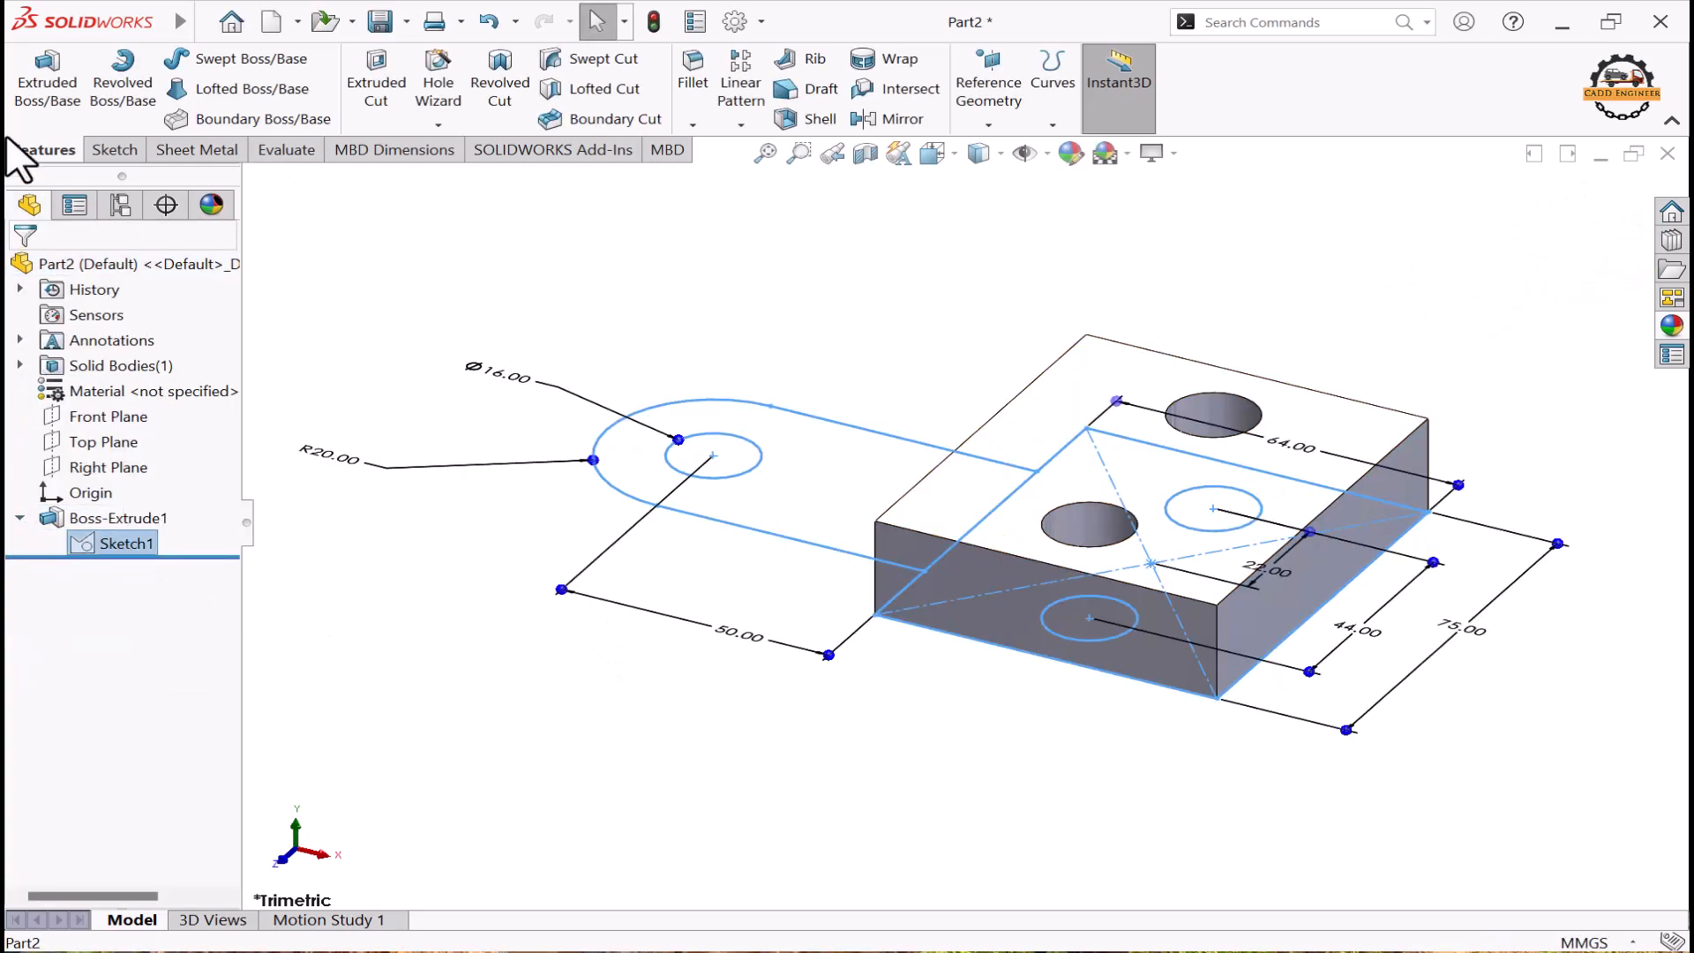
pyautogui.click(48, 79)
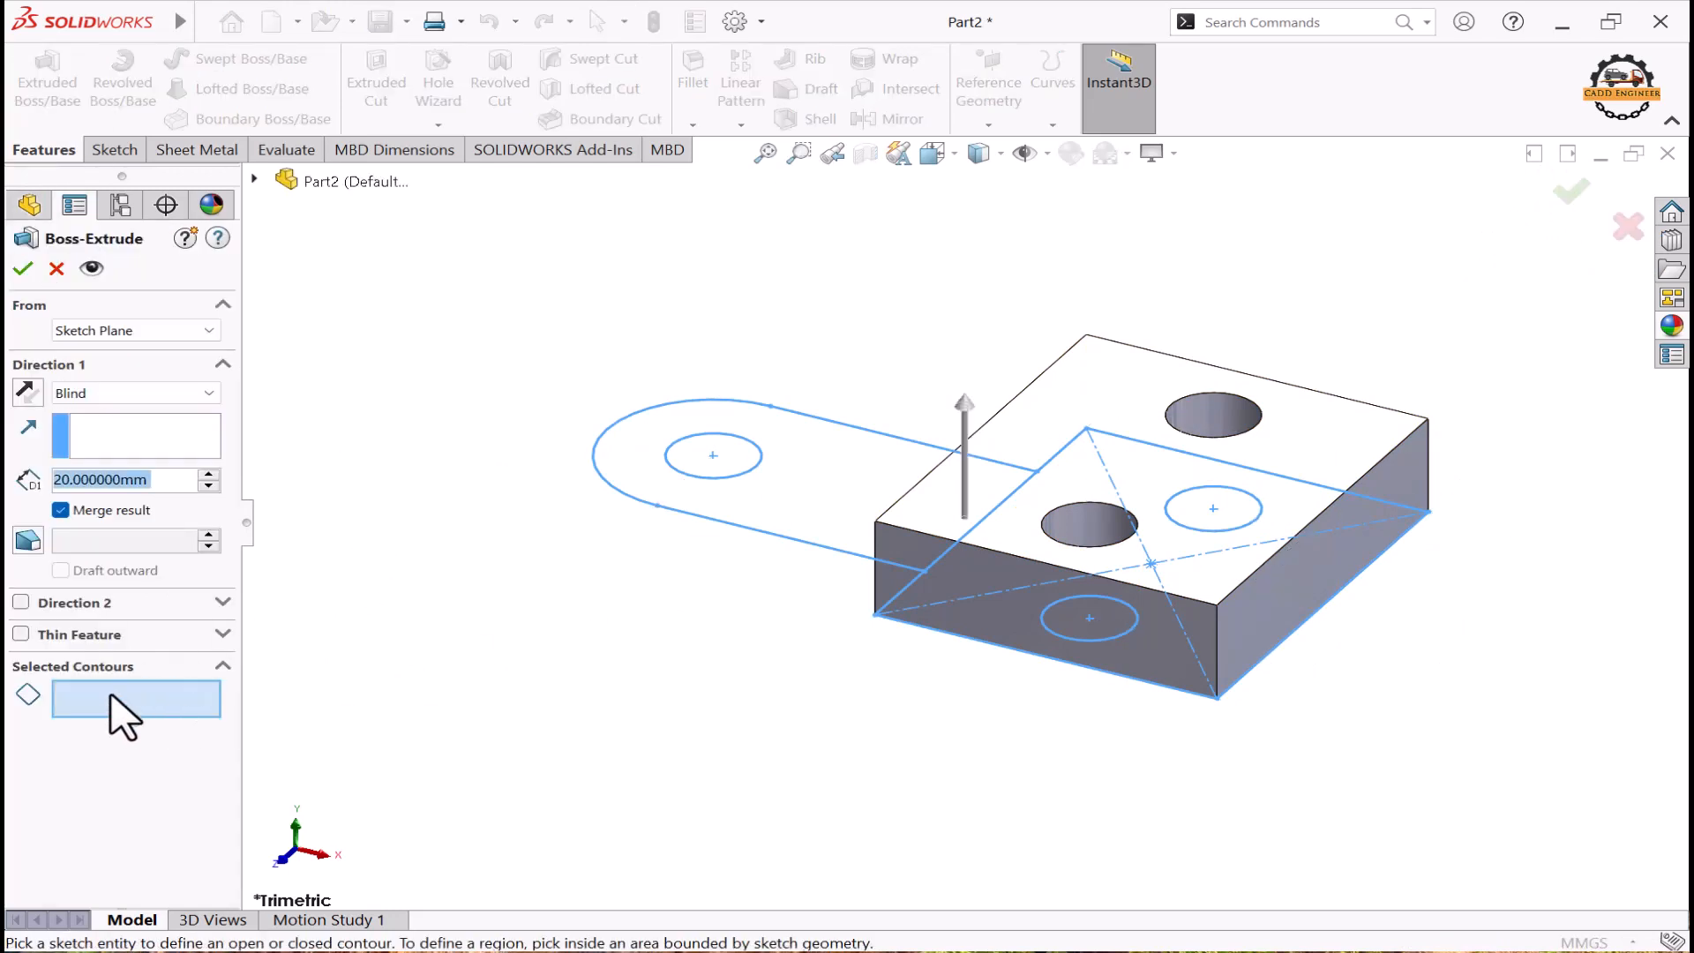
pyautogui.click(793, 502)
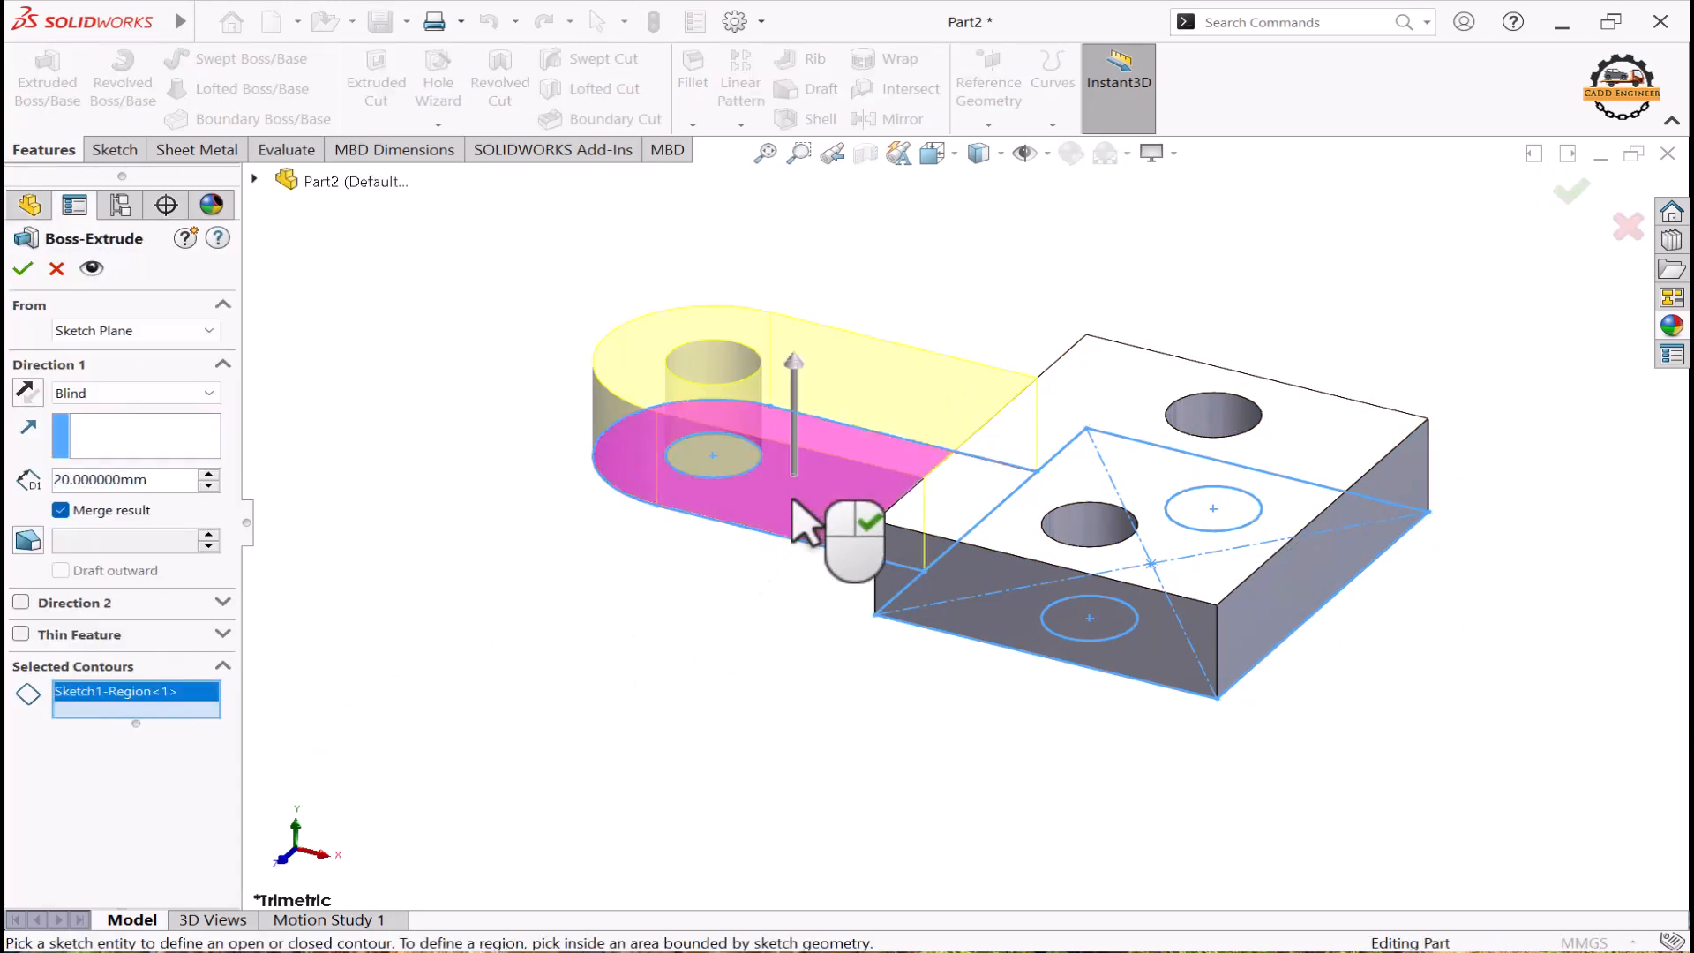
pyautogui.moveTo(162, 480); pyautogui.dragTo(29, 485)
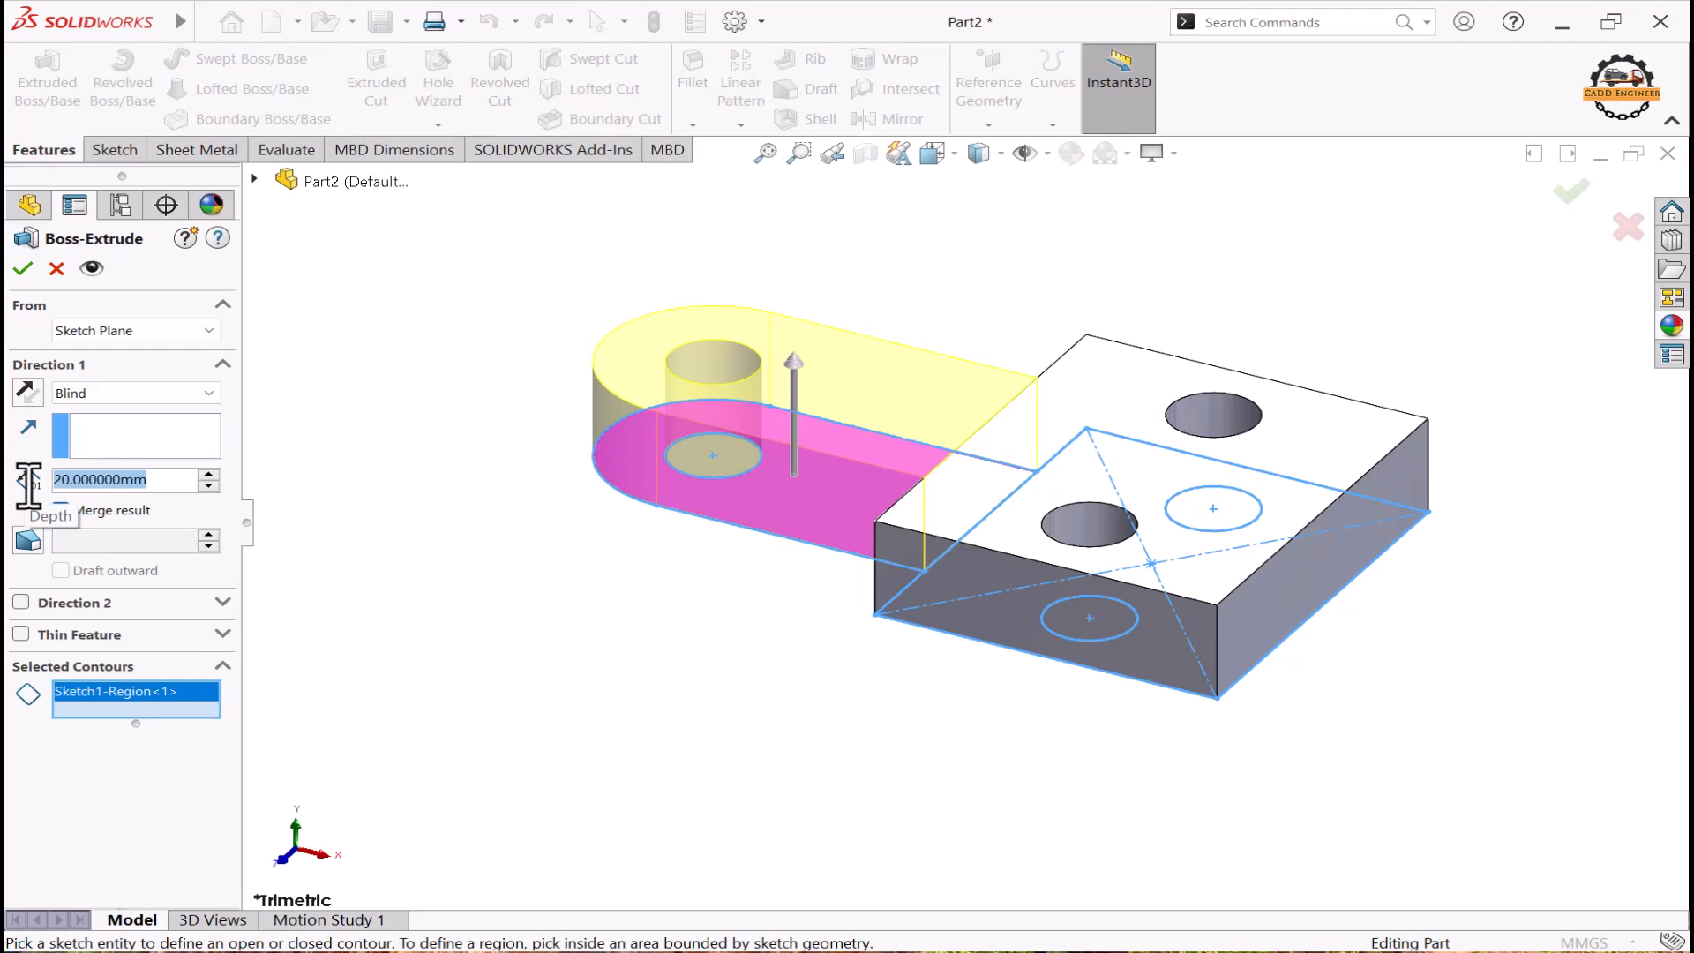
pyautogui.press('Return')
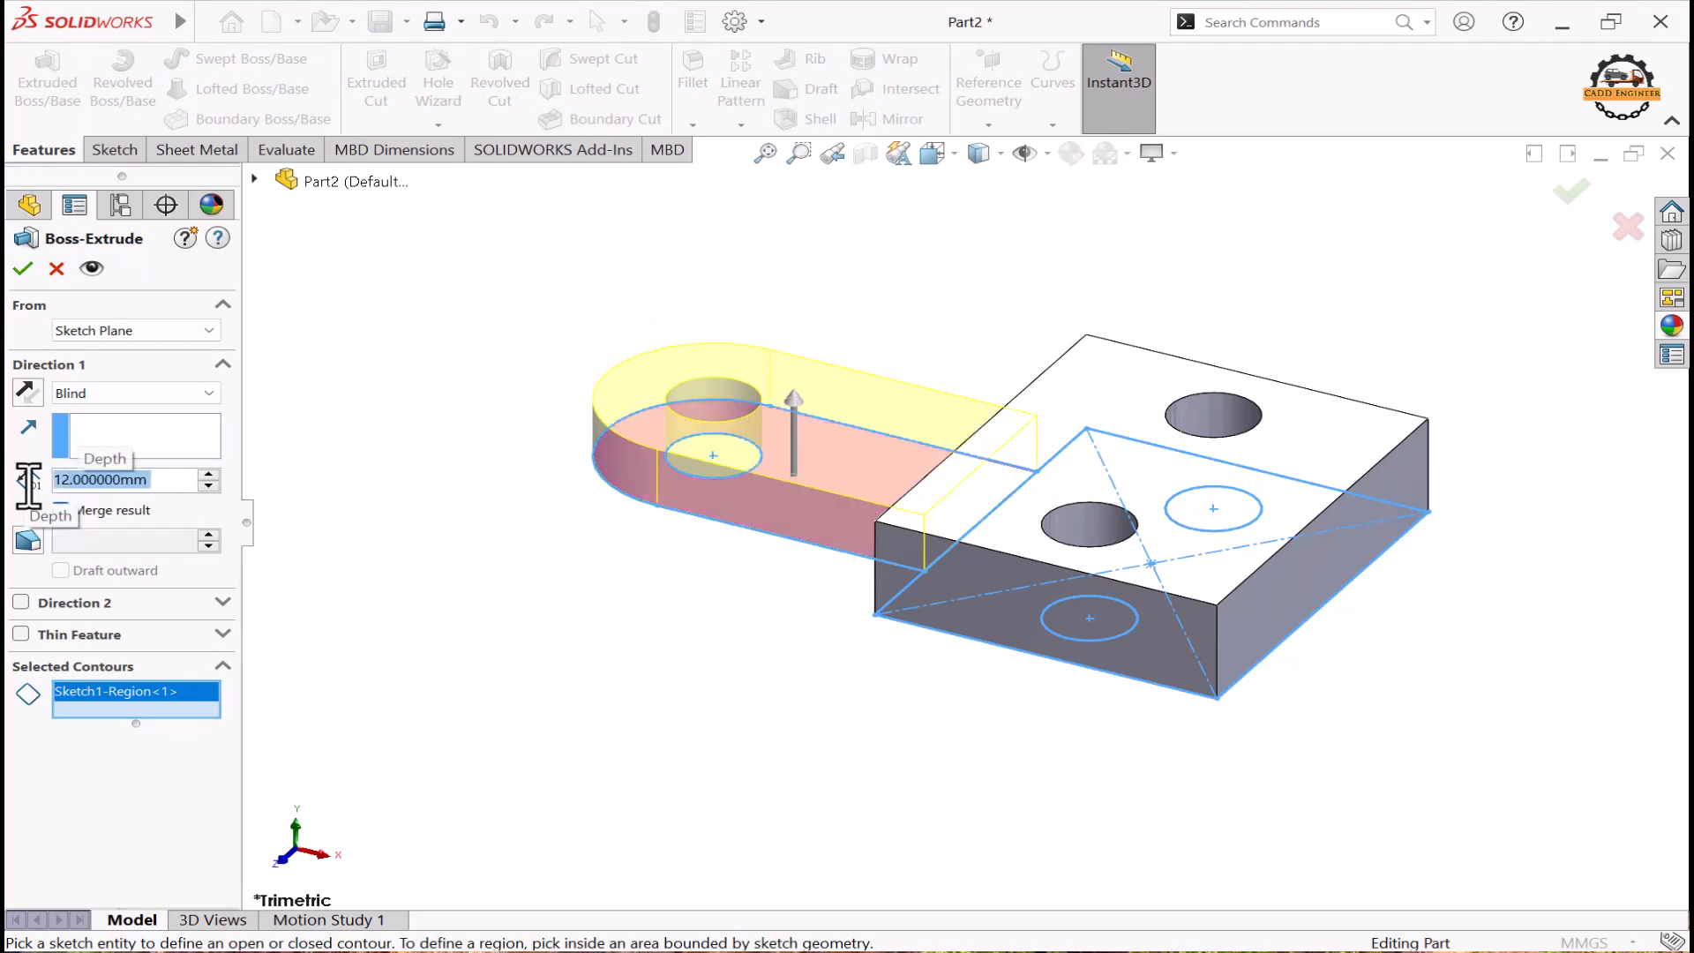
pyautogui.click(22, 268)
# Step: Fillet the two vertical inside edges where the lug meets the block with a 20 mm radius
pyautogui.moveTo(530, 673); pyautogui.dragTo(794, 748, button='middle')
pyautogui.scroll(-3, 1059, 518)
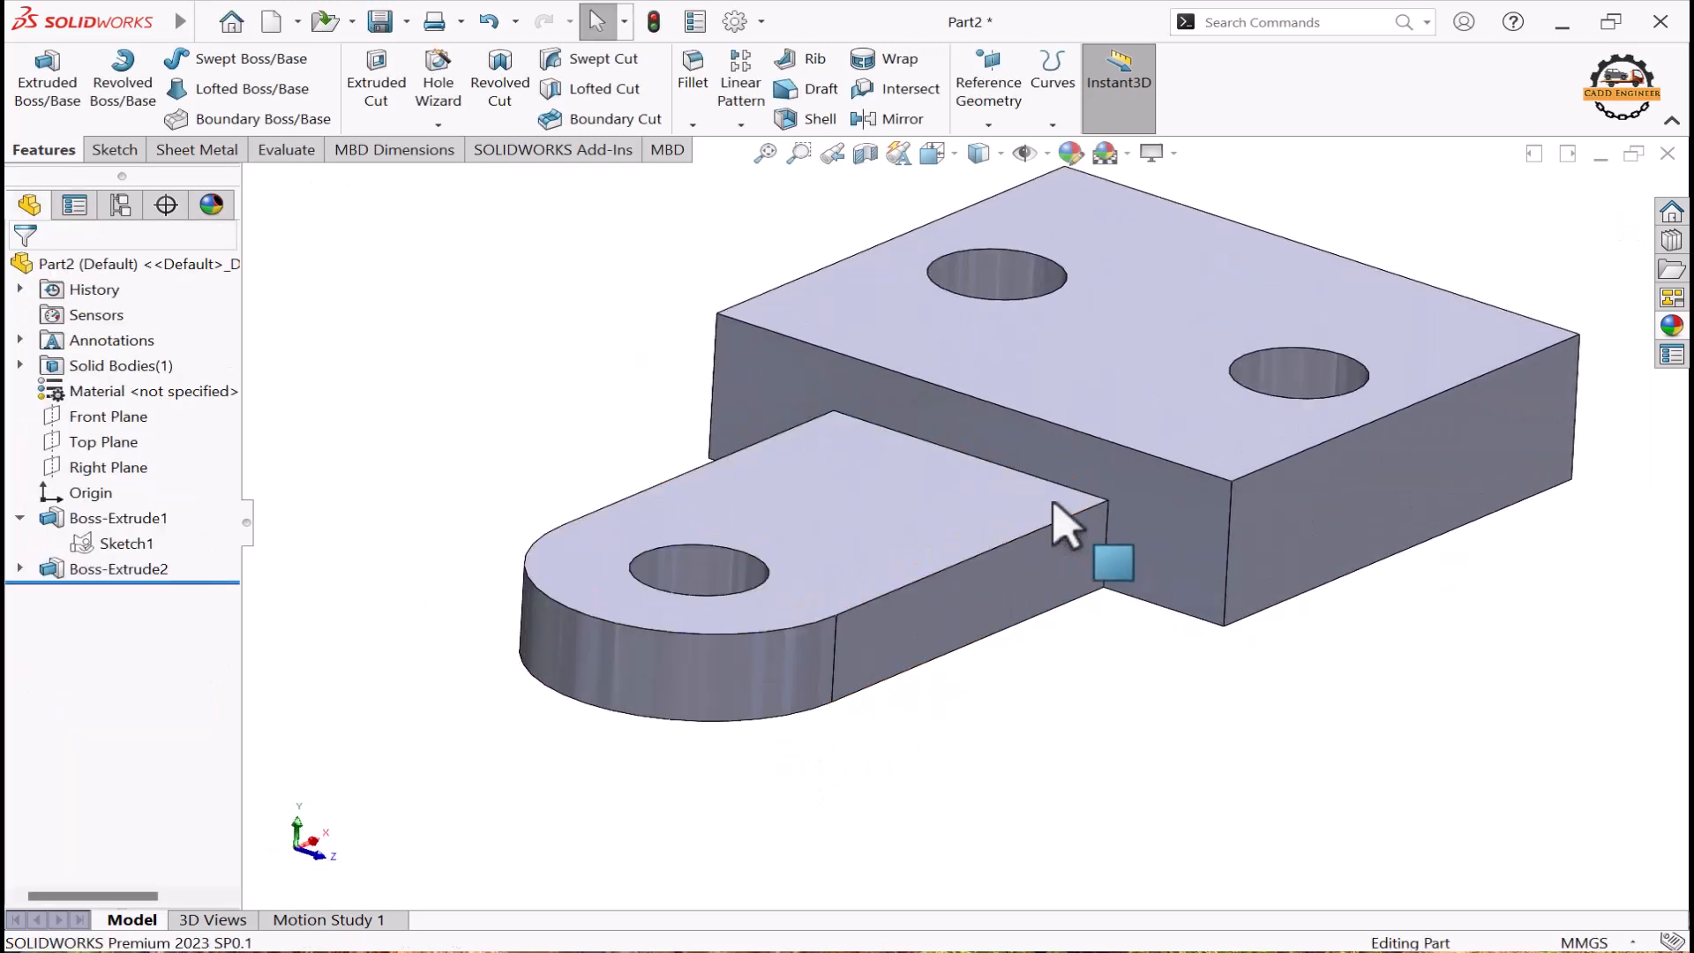
pyautogui.moveTo(1112, 527); pyautogui.dragTo(812, 473, button='middle')
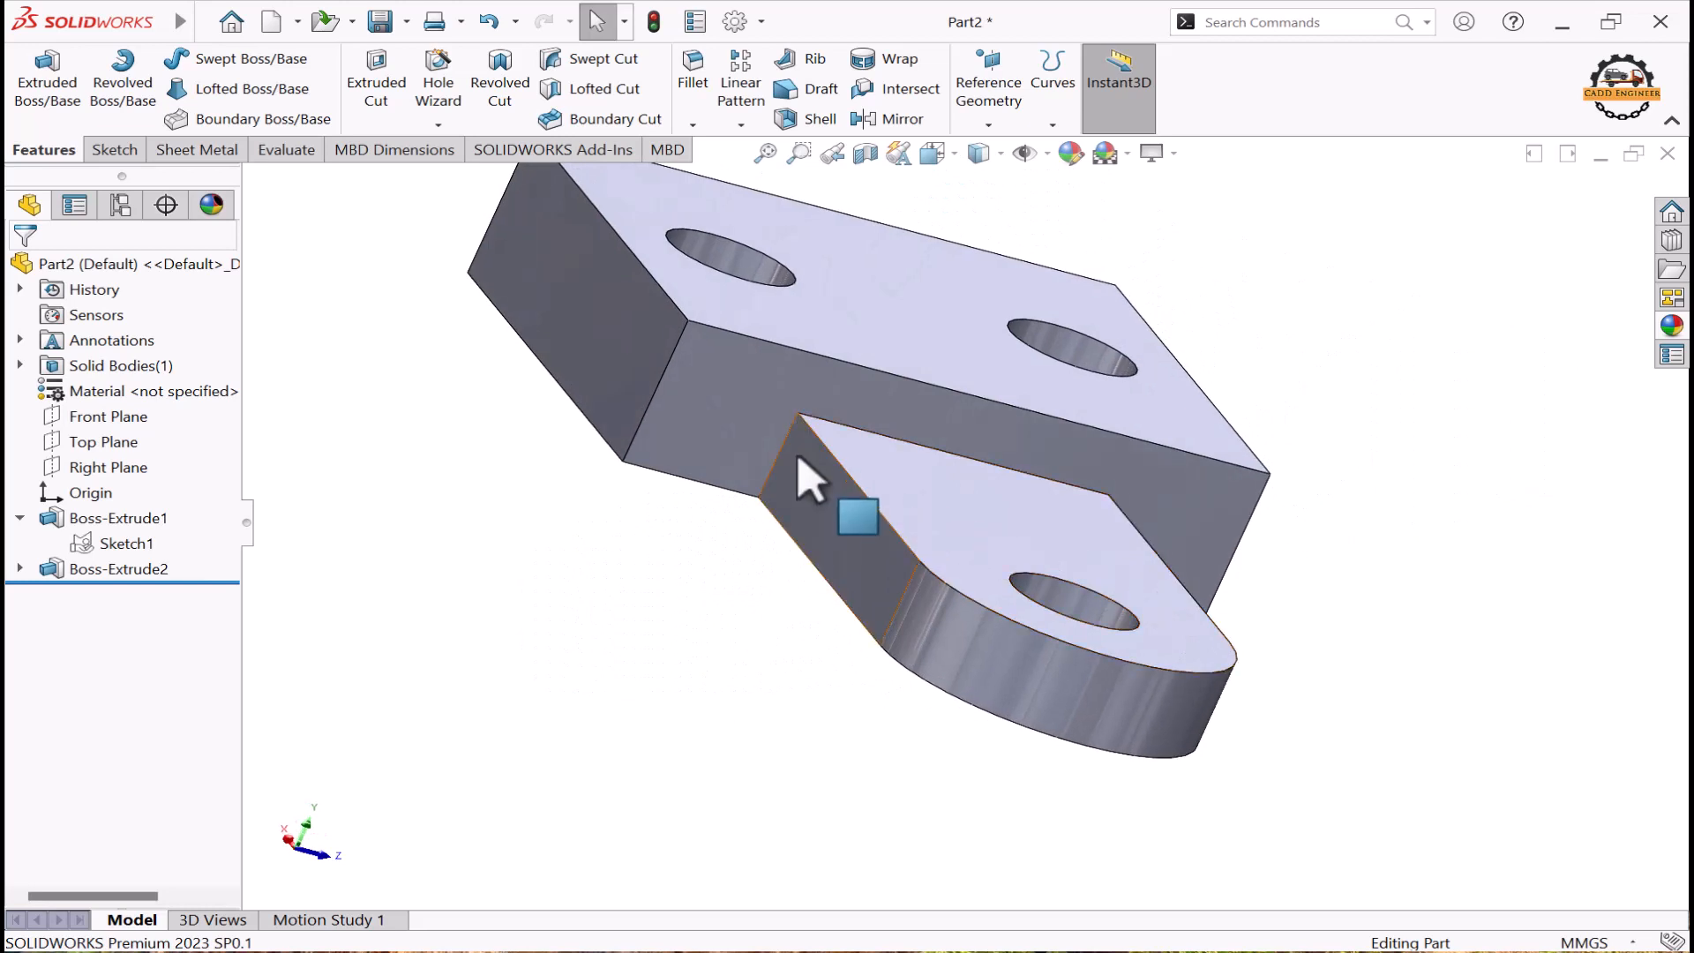
pyautogui.click(693, 75)
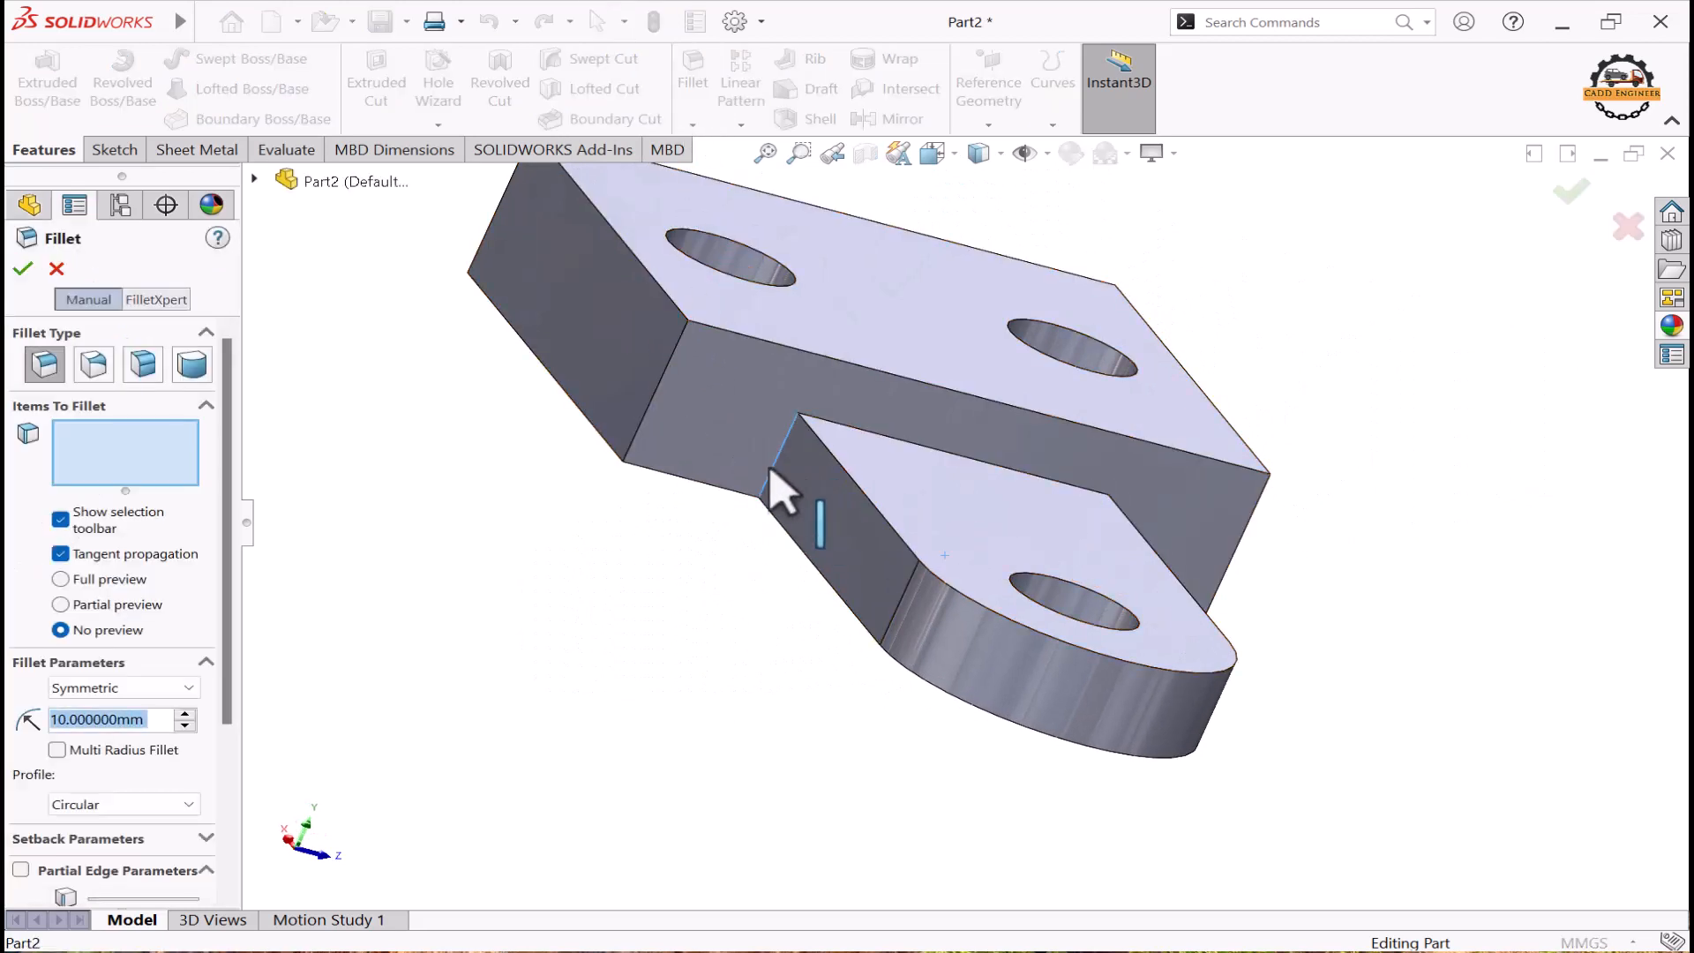
pyautogui.click(770, 472)
pyautogui.moveTo(770, 472); pyautogui.dragTo(1097, 563, button='middle')
pyautogui.click(979, 464)
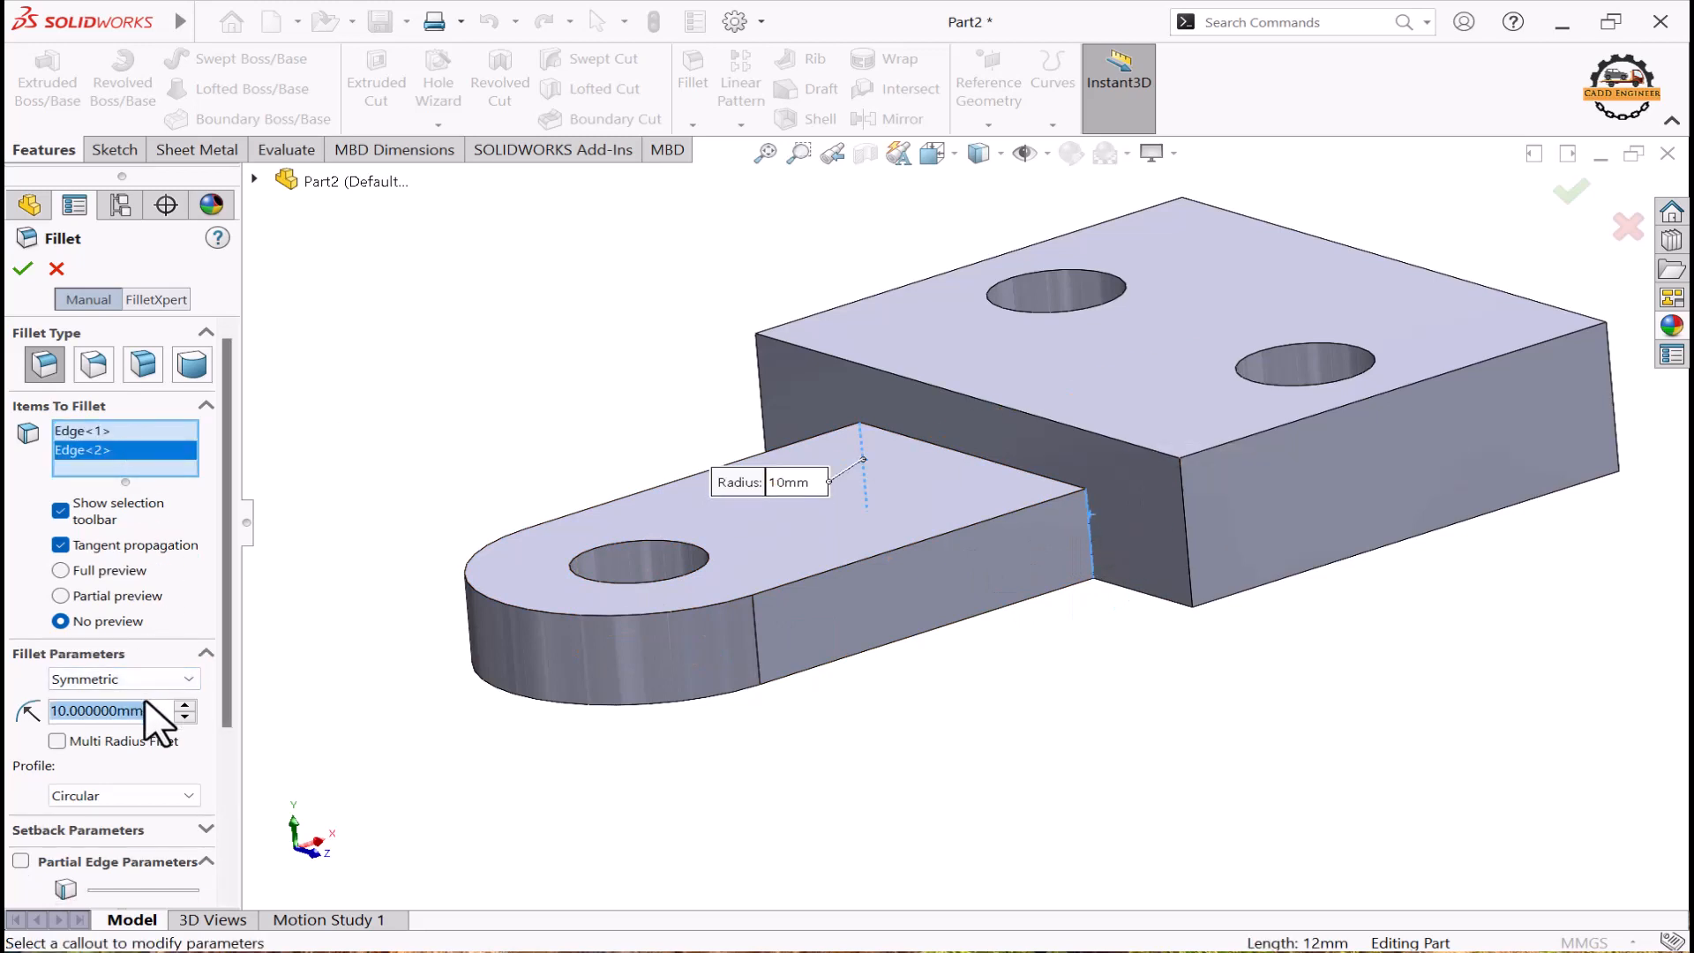
pyautogui.write('20')
pyautogui.click(24, 269)
pyautogui.moveTo(926, 723); pyautogui.dragTo(1097, 741, button='middle')
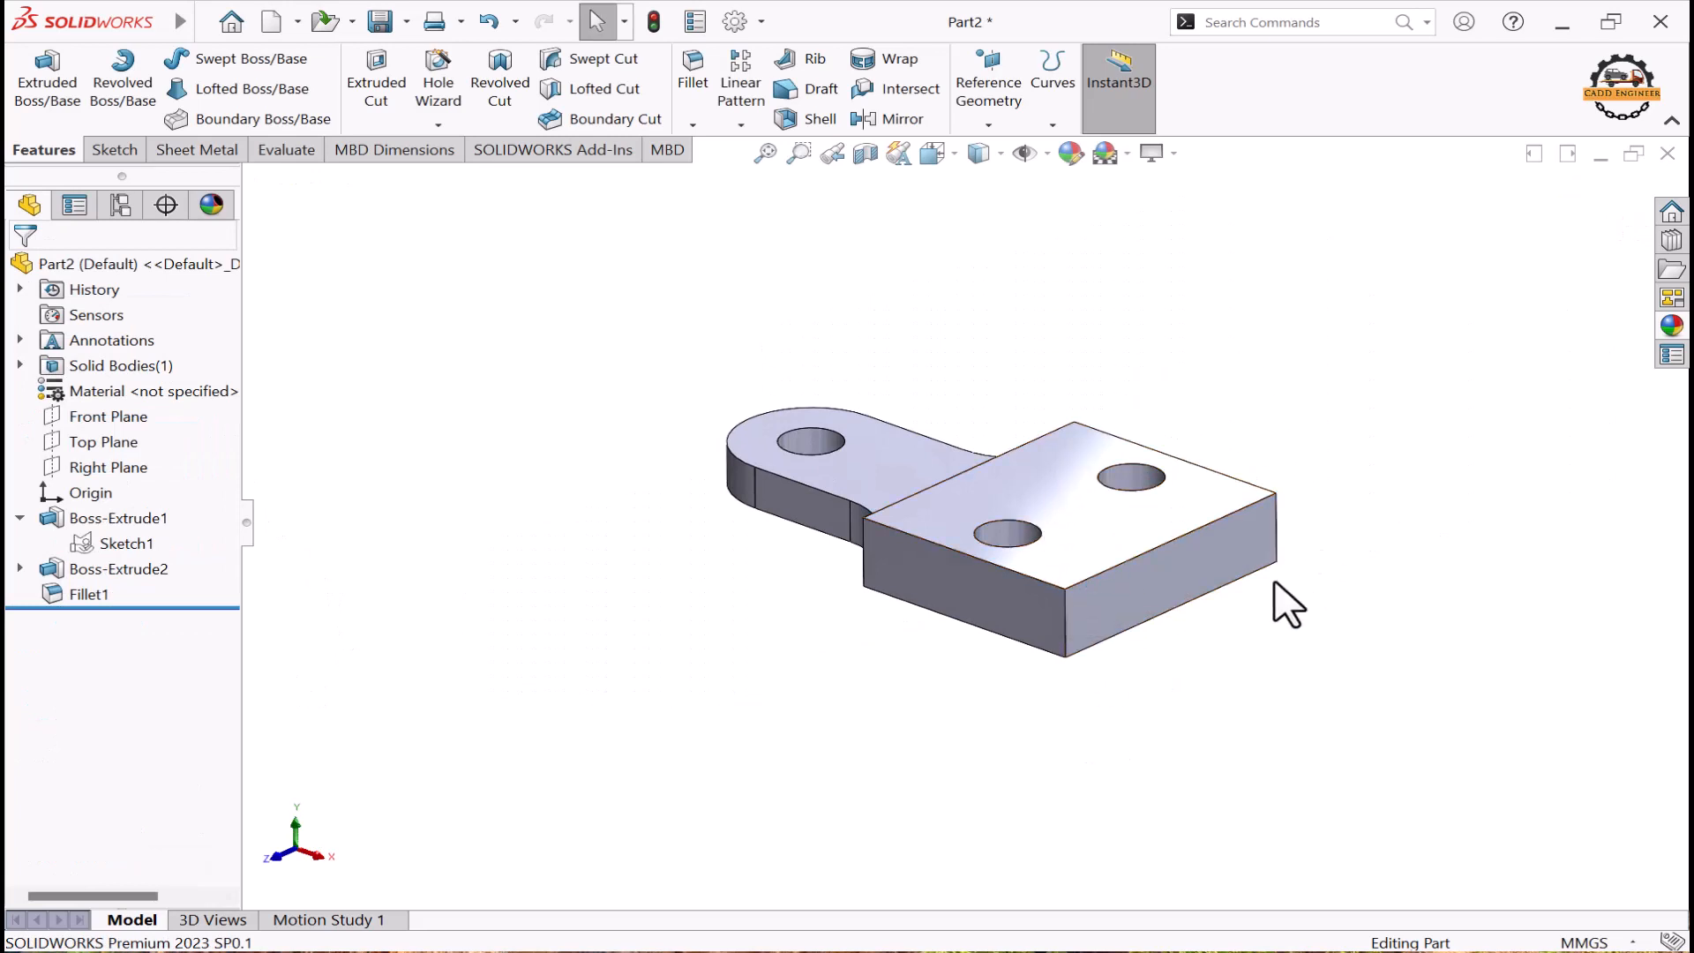
# Step: Sketch a corner rectangle about 33 mm high on the block's end face, rising from its upper edge across the block's width
pyautogui.click(1205, 569)
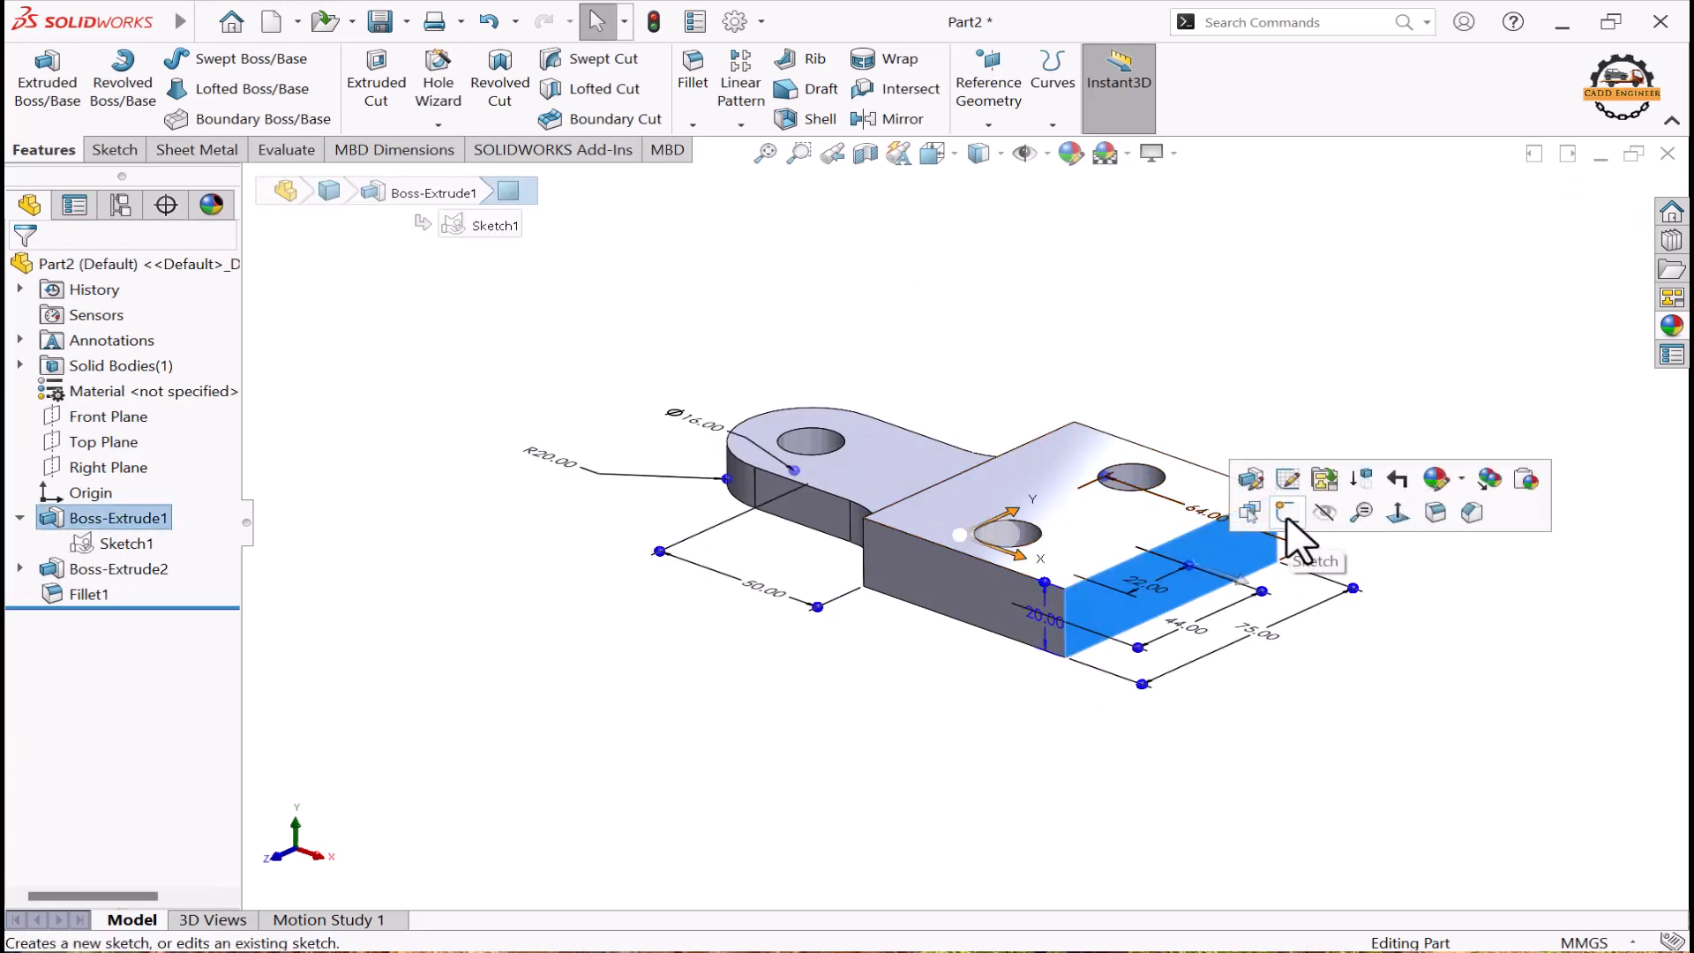
pyautogui.click(1287, 519)
pyautogui.scroll(3, 1300, 693)
pyautogui.click(185, 90)
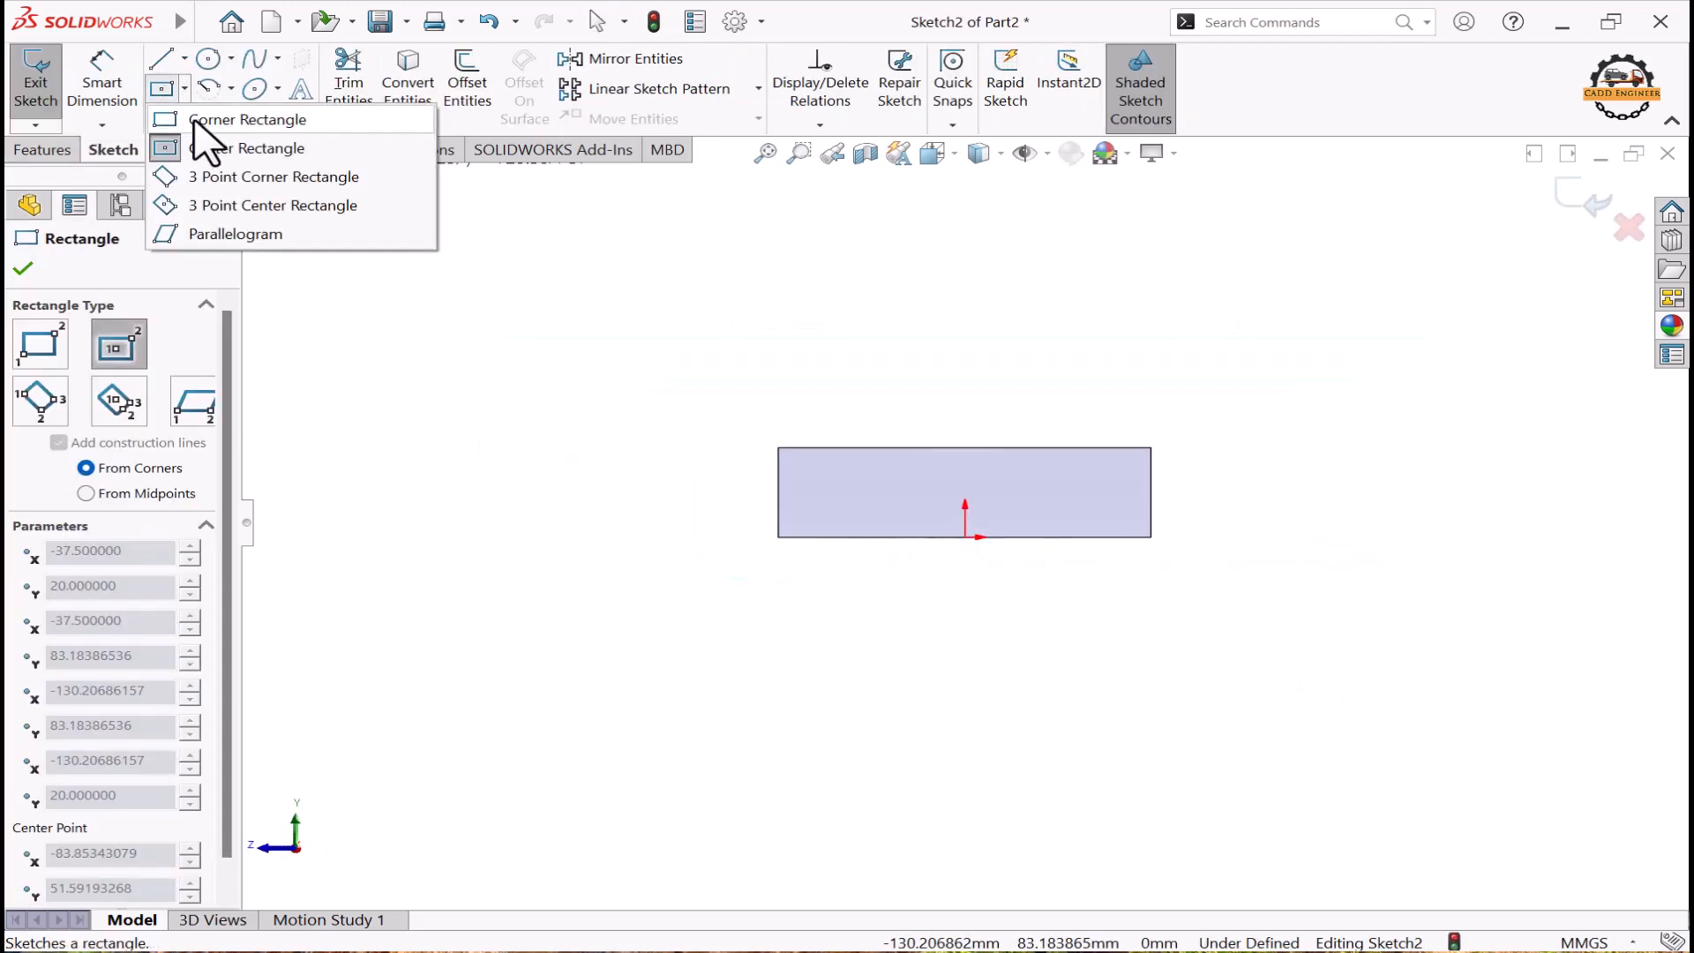
pyautogui.click(202, 121)
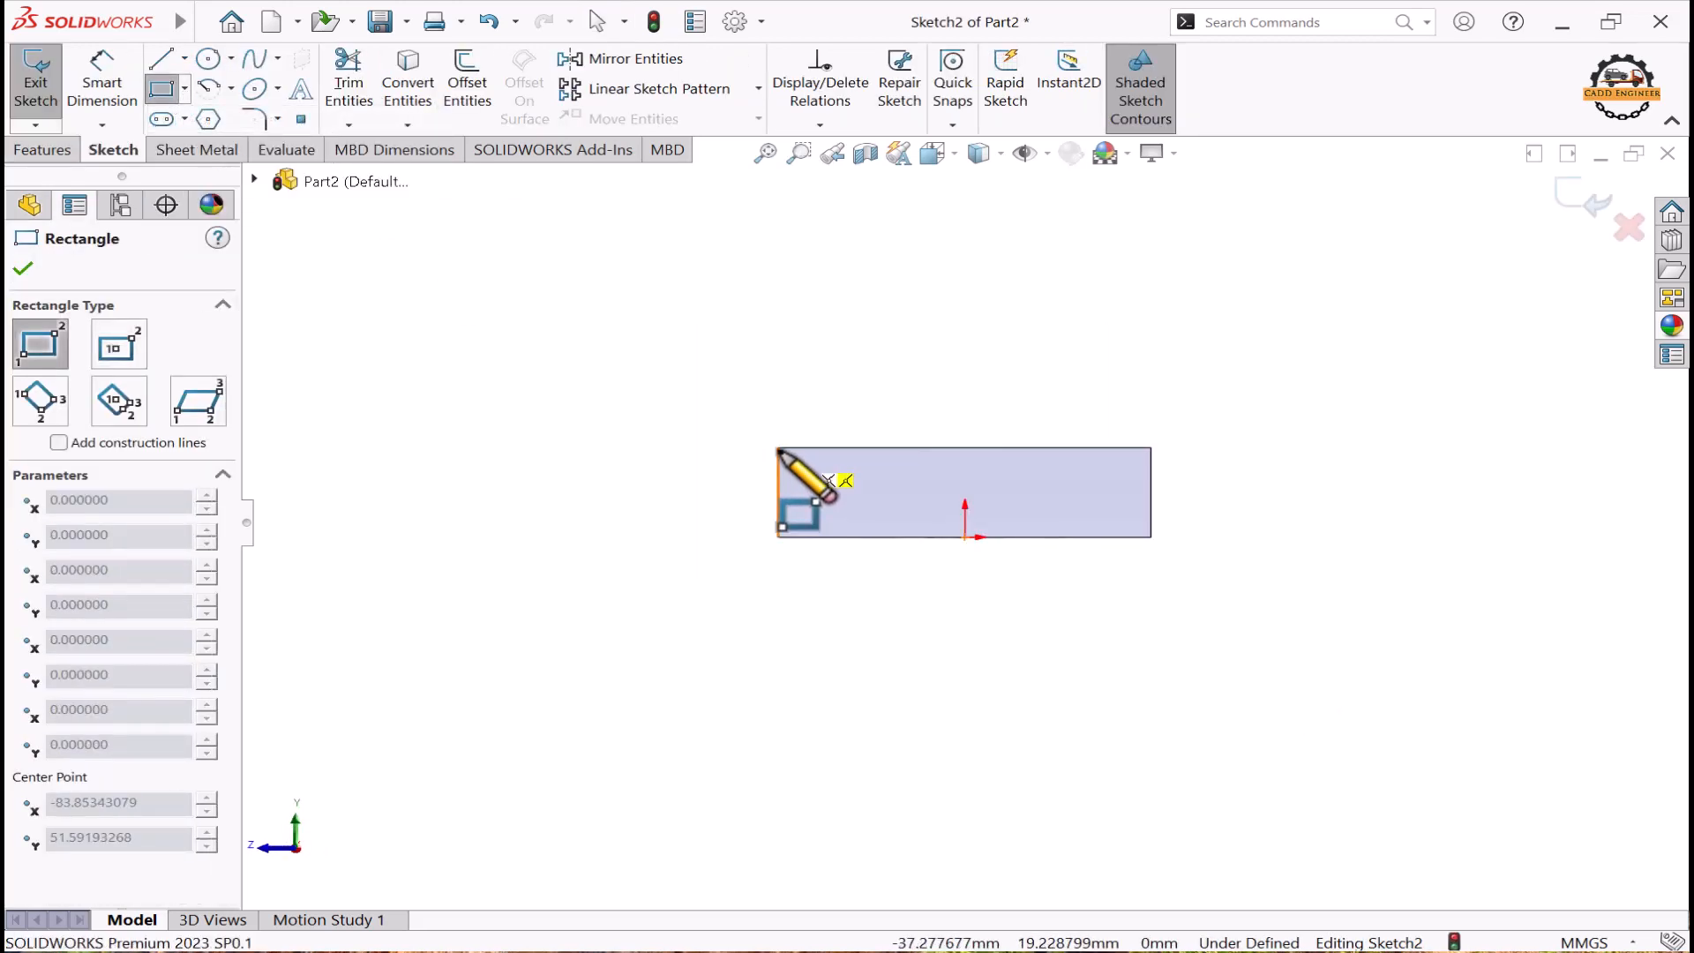
pyautogui.moveTo(777, 448); pyautogui.dragTo(1155, 297)
pyautogui.press('Escape')
# Step: Make the rectangle's free vertical side collinear with the block's adjacent vertical edge
pyautogui.click(1155, 401)
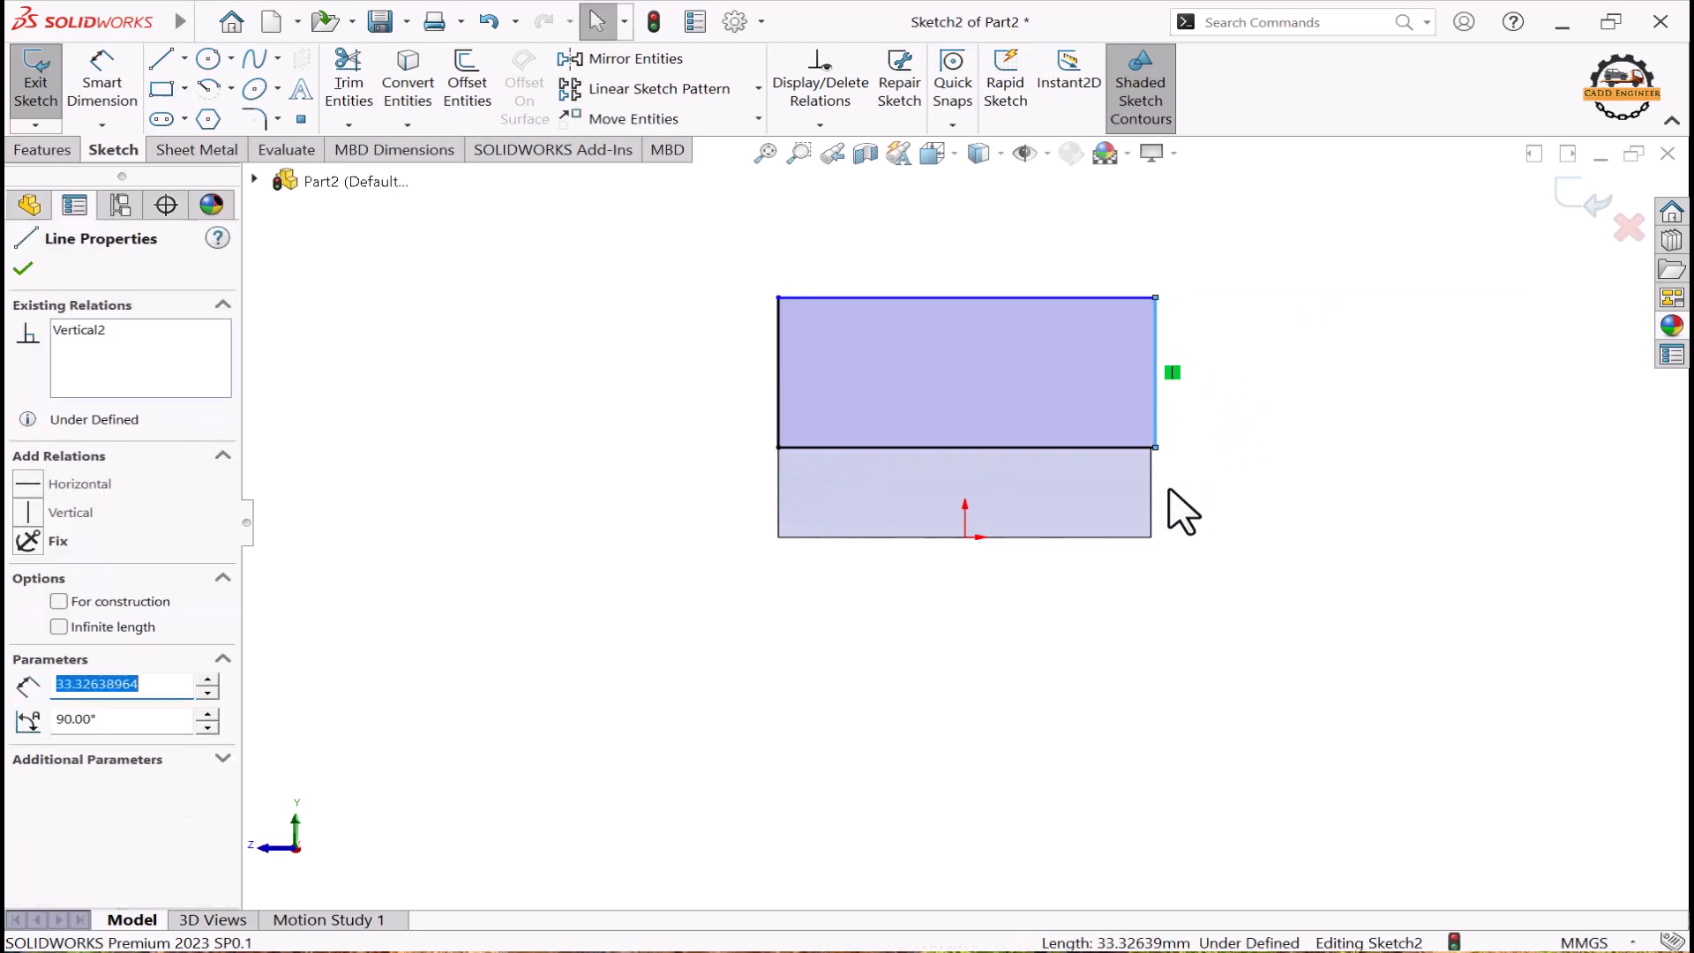
pyautogui.keyDown('ctrl'); pyautogui.click(1151, 481); pyautogui.keyUp('ctrl')
pyautogui.click(1203, 427)
pyautogui.click(1248, 559)
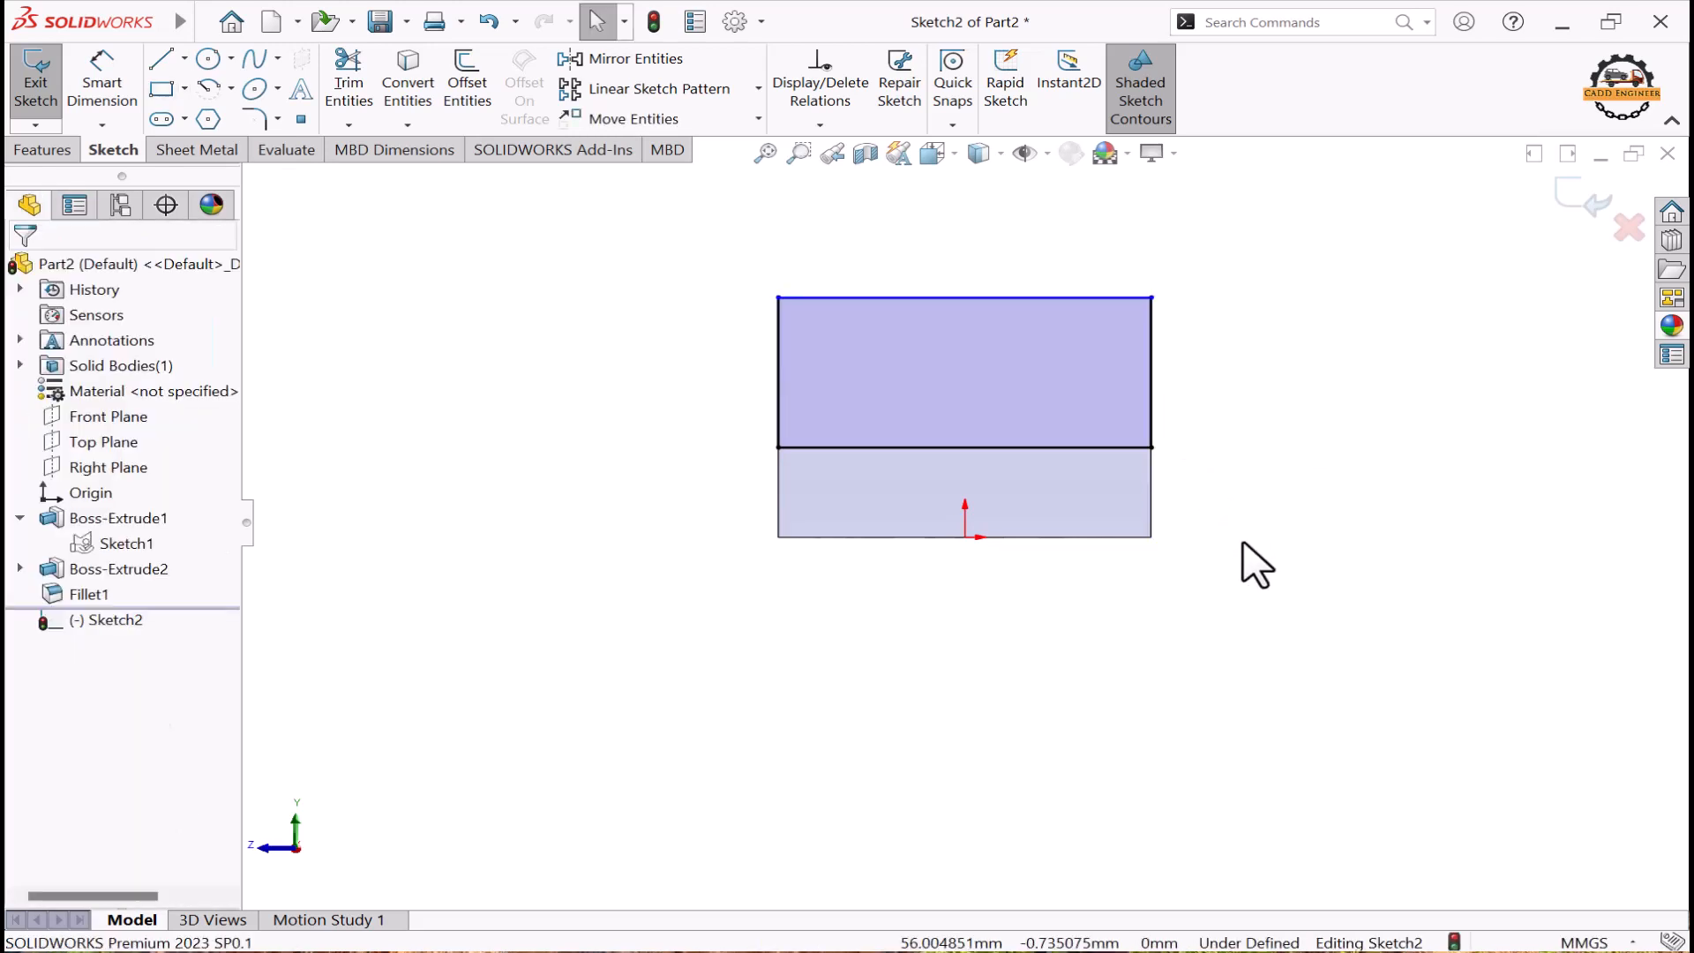
# Step: Dimension the rectangle's height as 32 mm
pyautogui.click(102, 83)
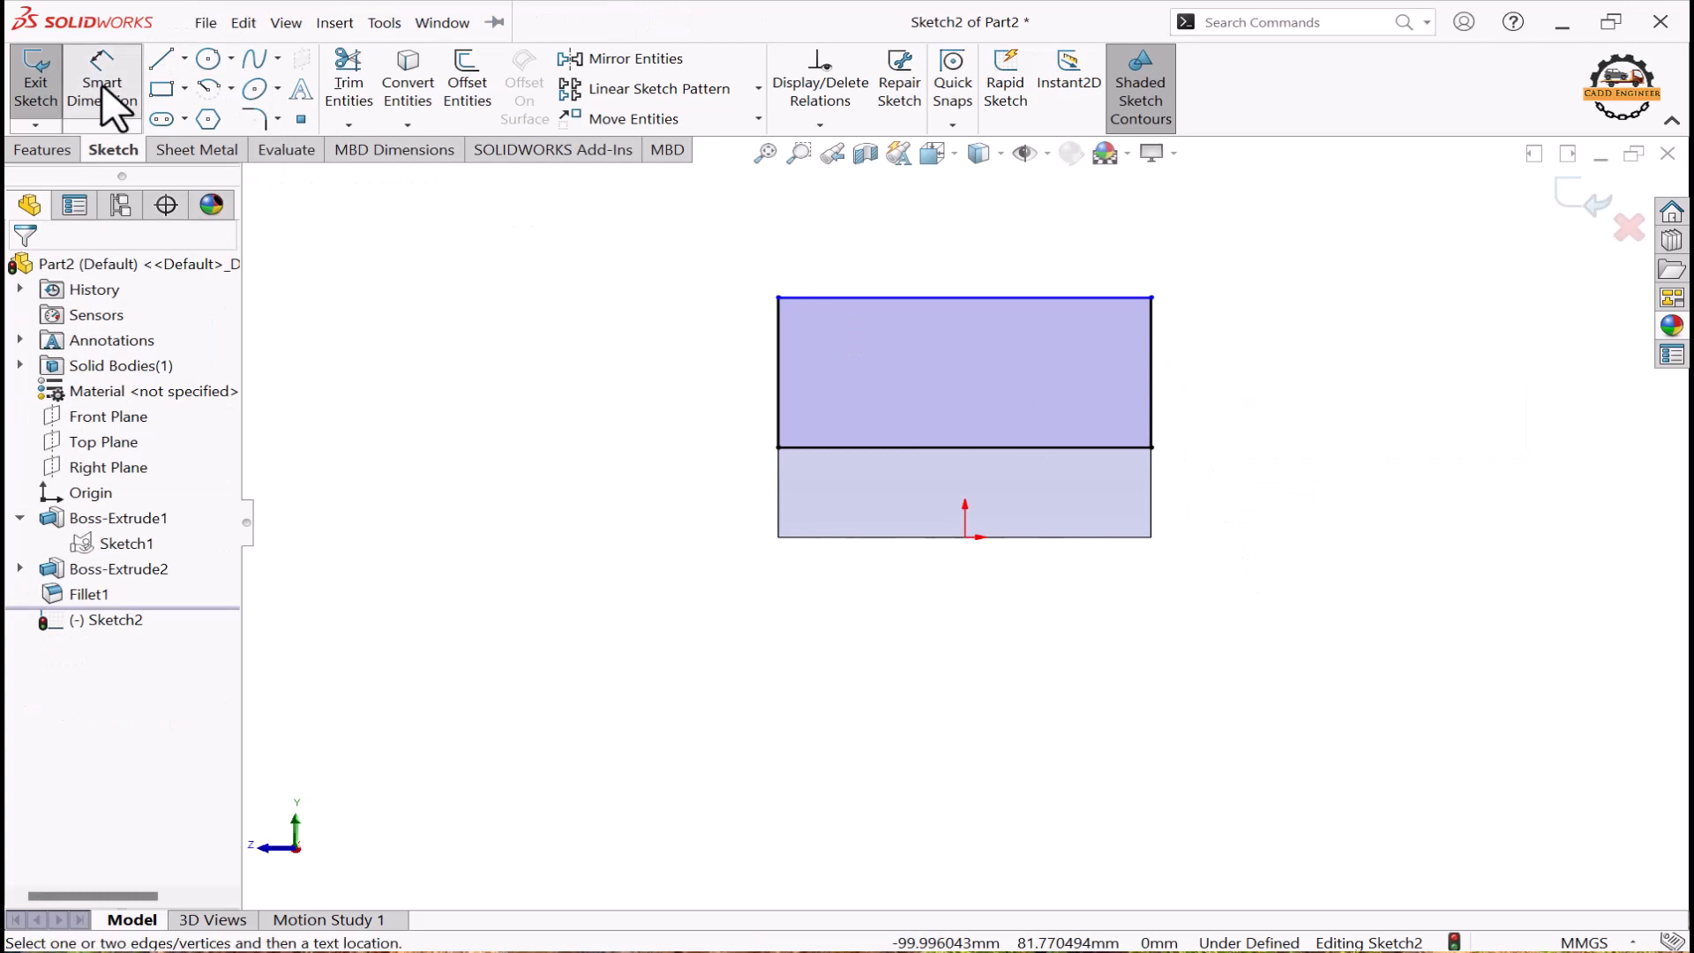
pyautogui.click(1151, 353)
pyautogui.click(1242, 394)
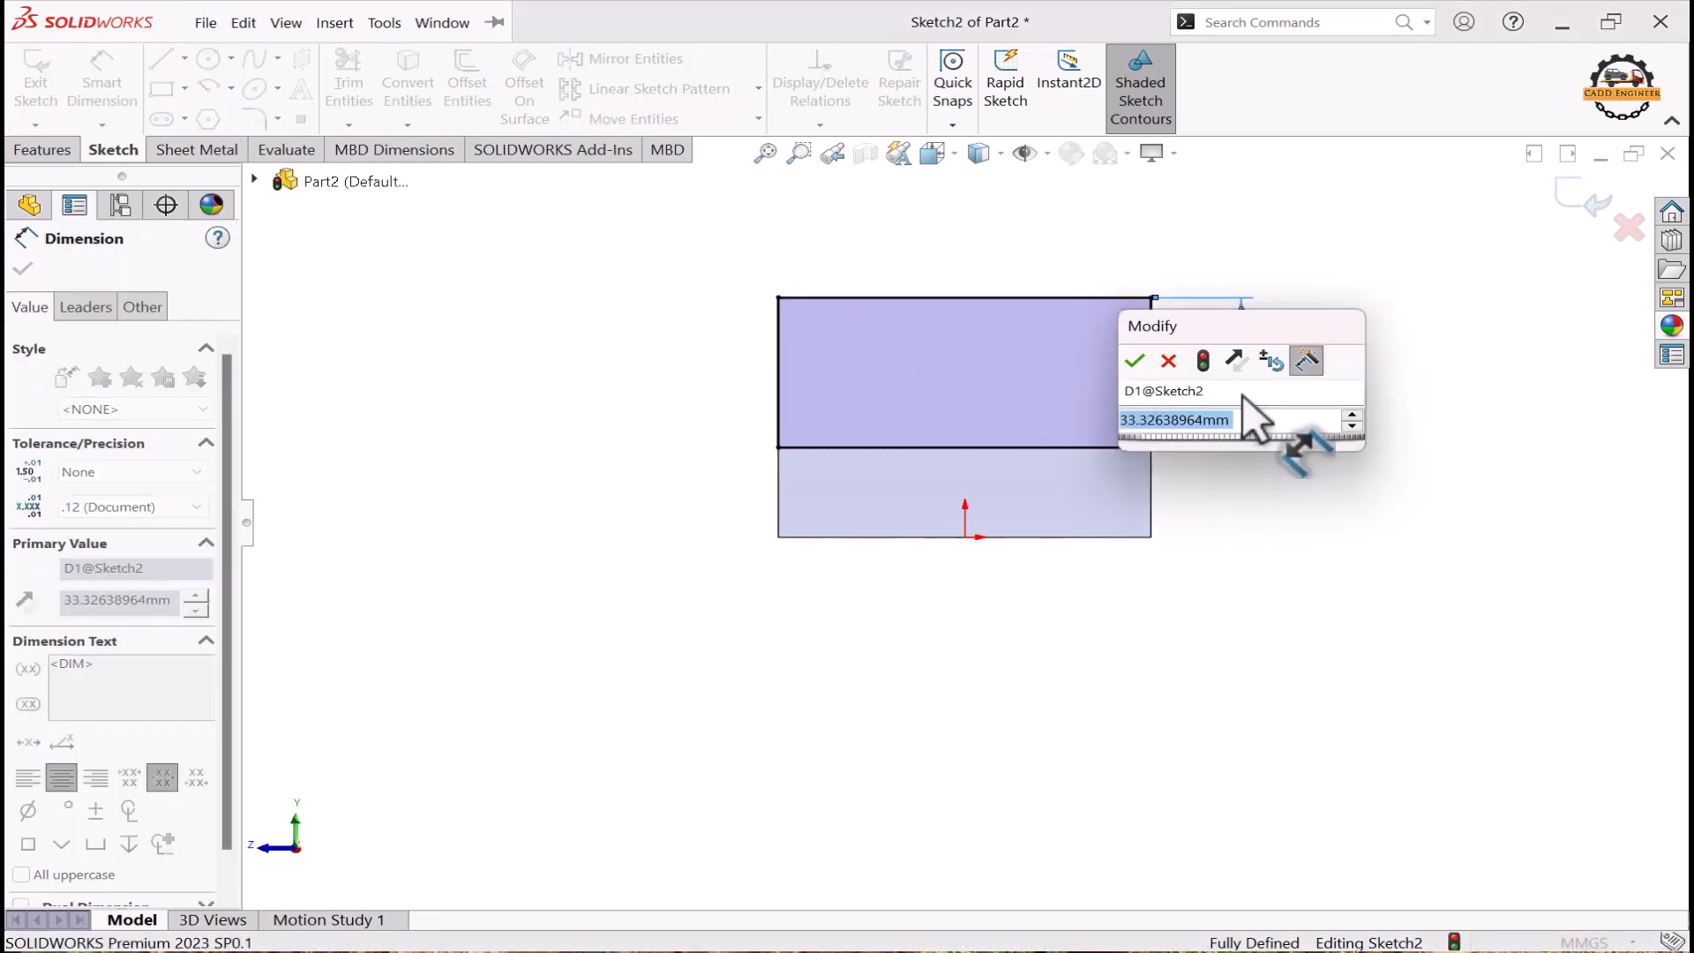
pyautogui.write('32')
pyautogui.press('Return')
pyautogui.click(1228, 583)
pyautogui.scroll(2, 1186, 644)
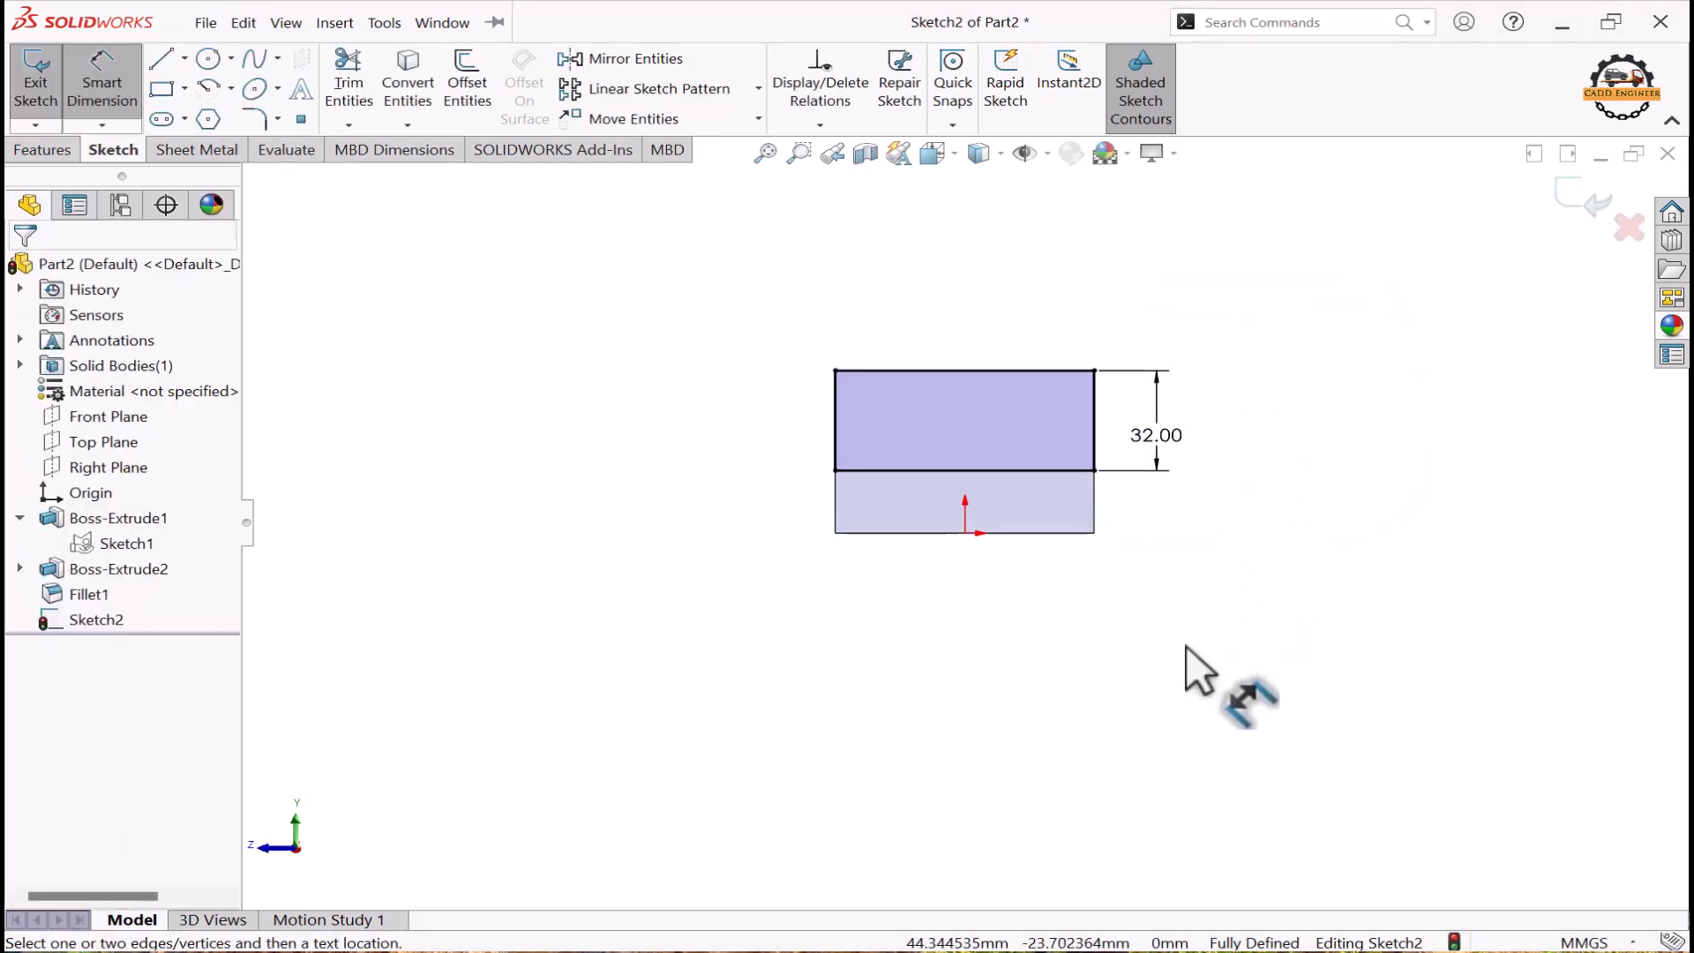
# Step: Sketch a horizontal straight slot inside the rectangle, about 42 mm between arc centres and about 15 mm wide
pyautogui.scroll(-2, 962, 379)
pyautogui.click(162, 120)
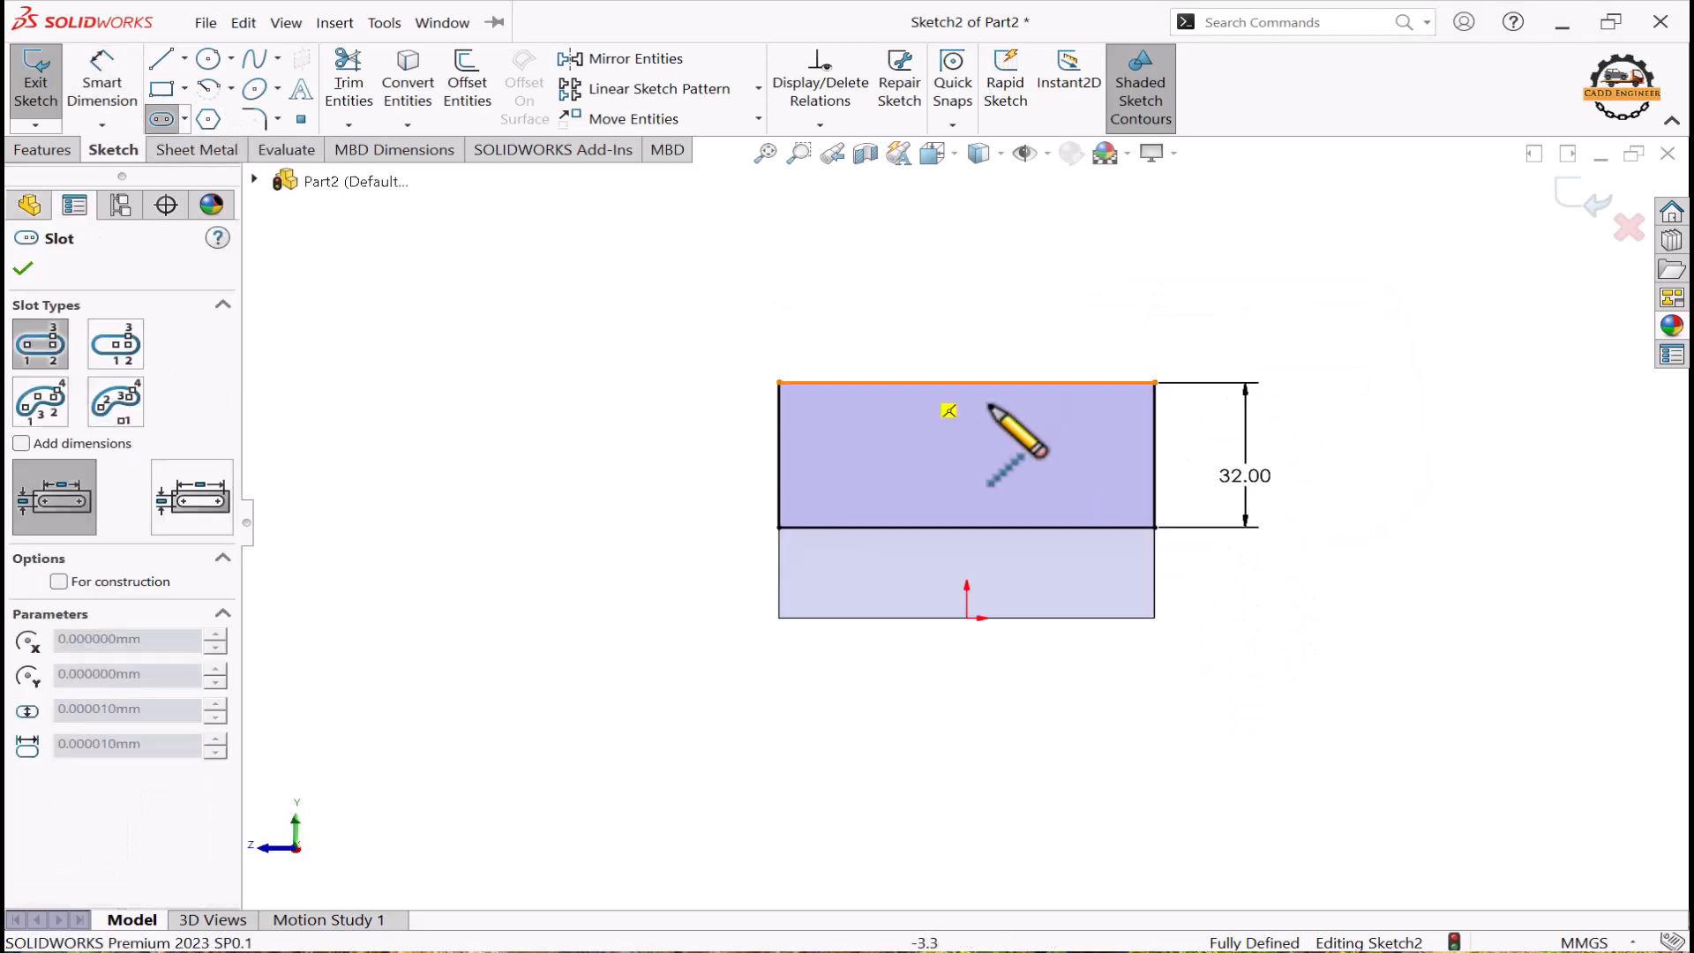
pyautogui.click(852, 455)
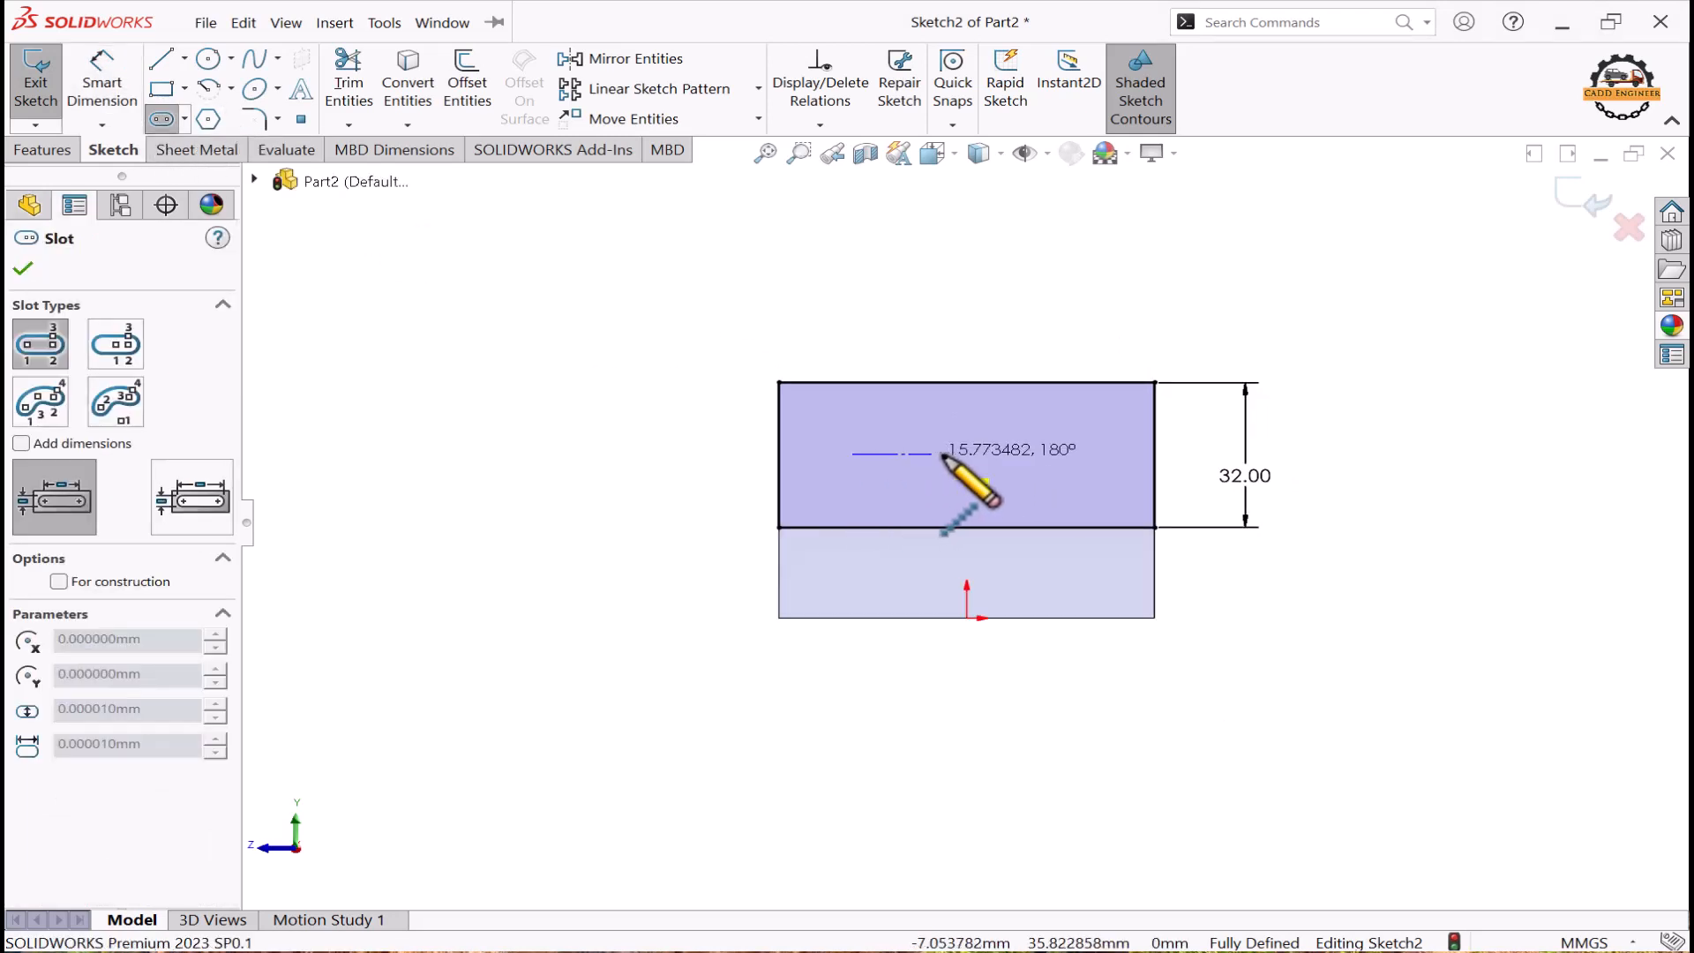
pyautogui.click(1065, 453)
pyautogui.click(1070, 487)
# Step: Dimension the slot with 44 mm between its arc centres and a 6 mm end radius
pyautogui.click(114, 85)
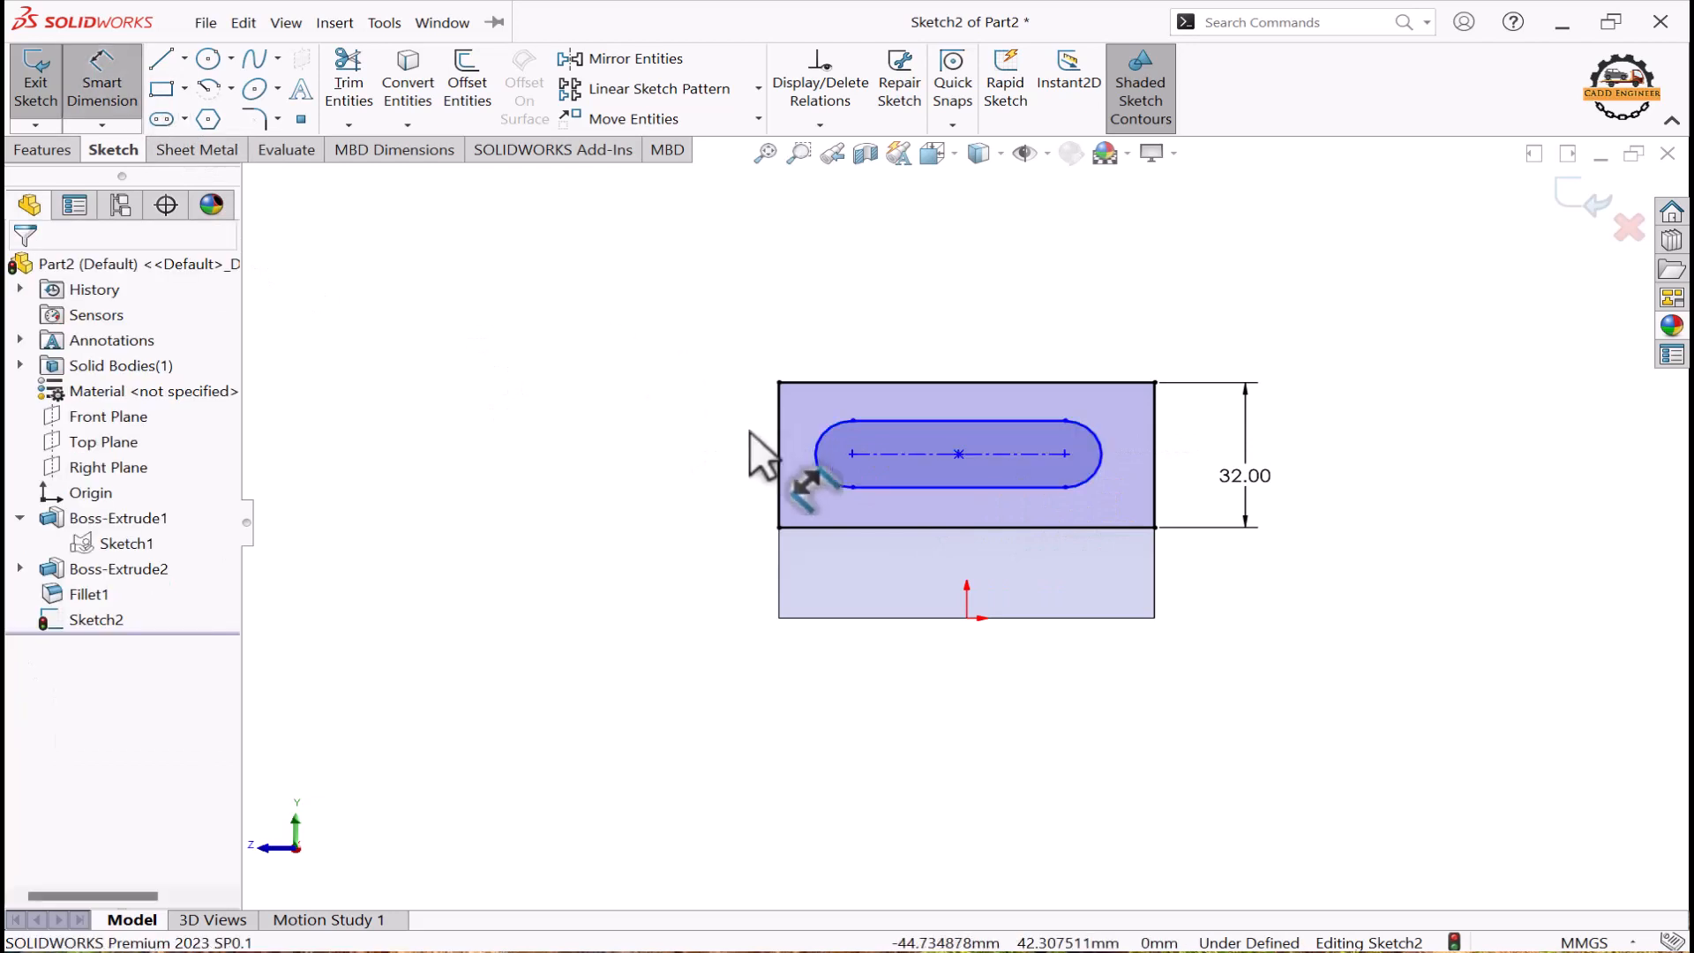
pyautogui.click(851, 454)
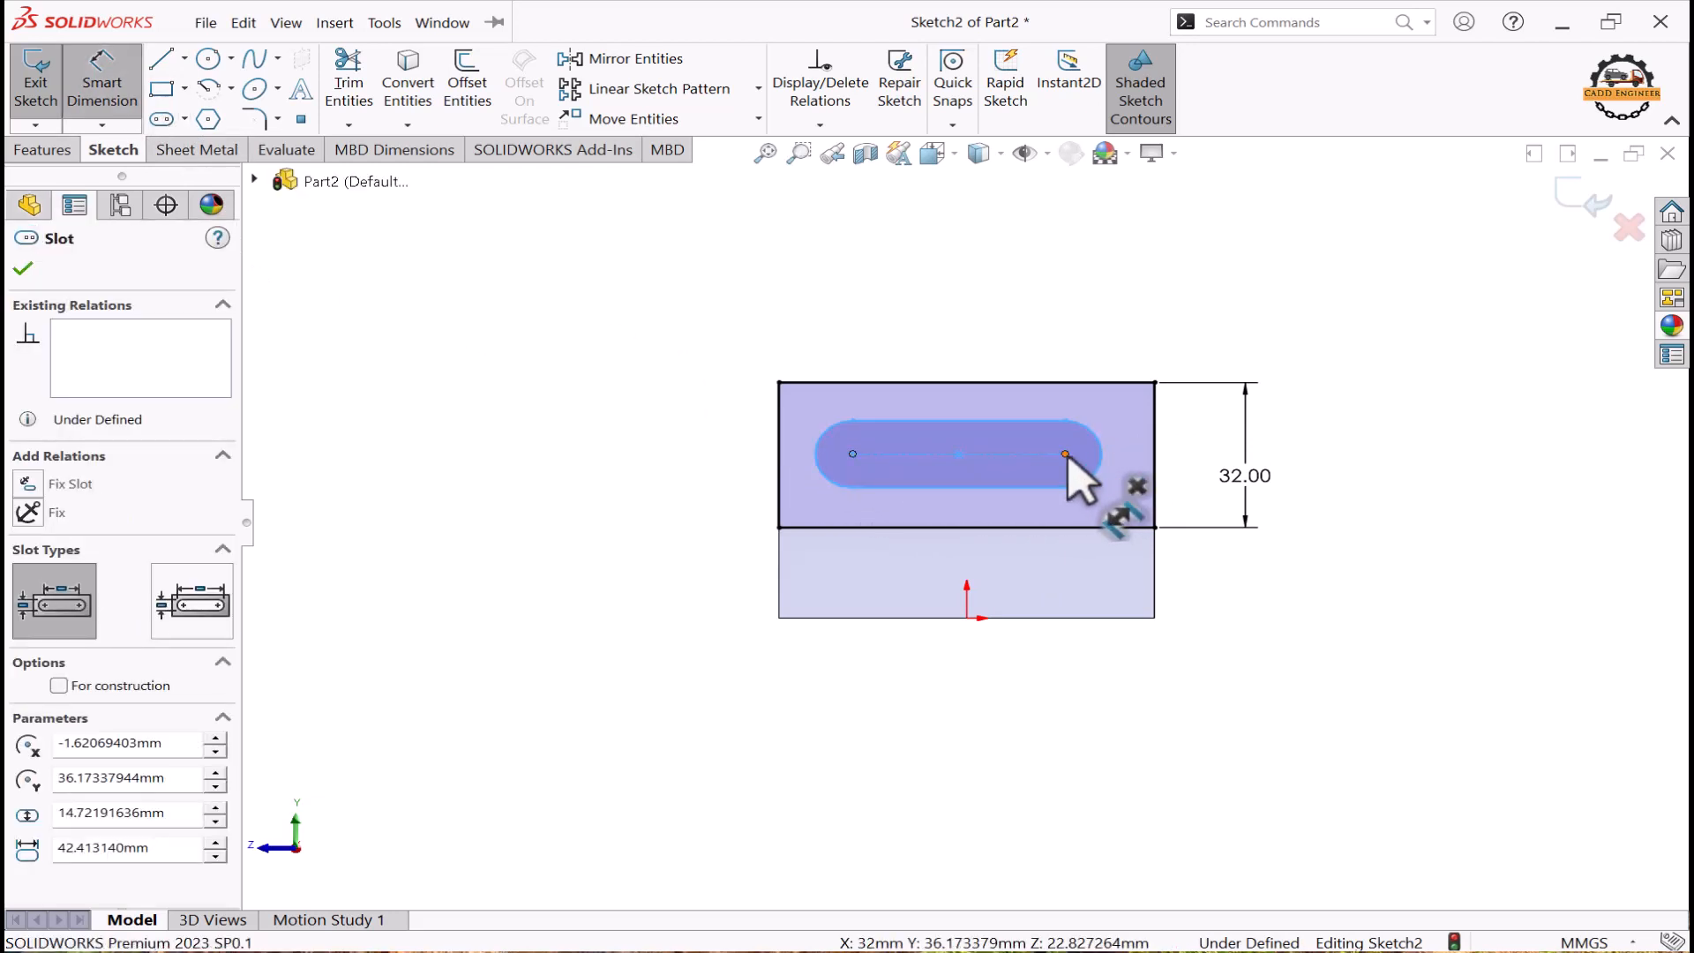
pyautogui.click(1065, 453)
pyautogui.click(981, 510)
pyautogui.write('44')
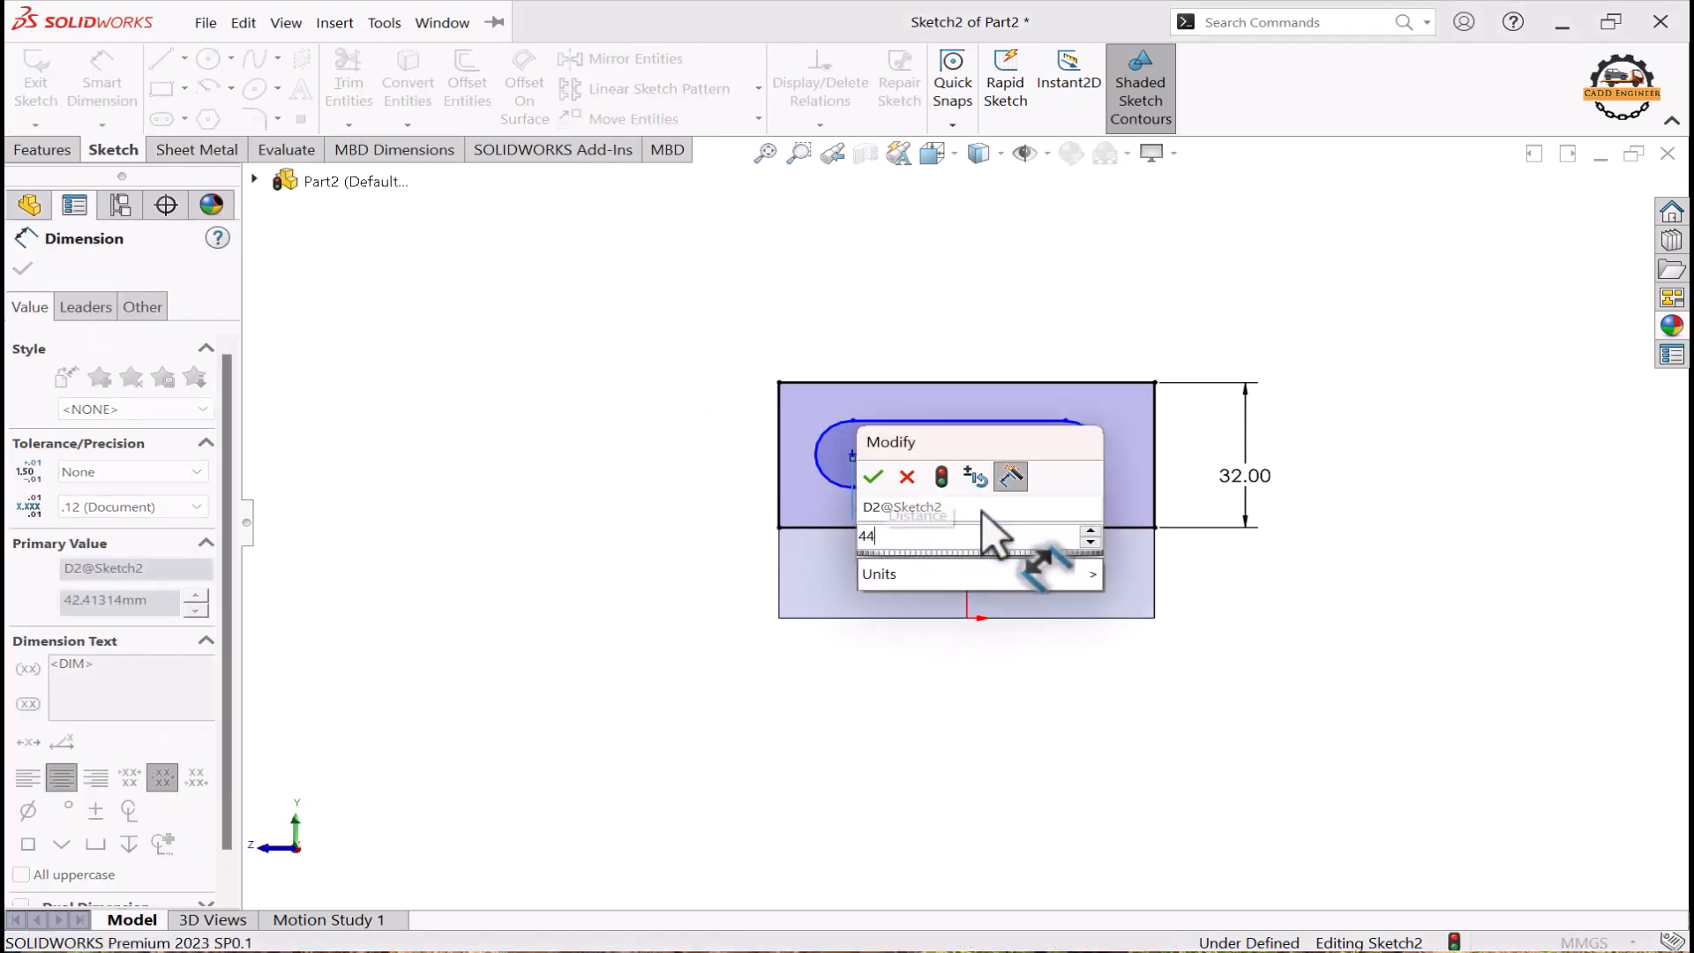
pyautogui.press('Return')
pyautogui.click(1107, 442)
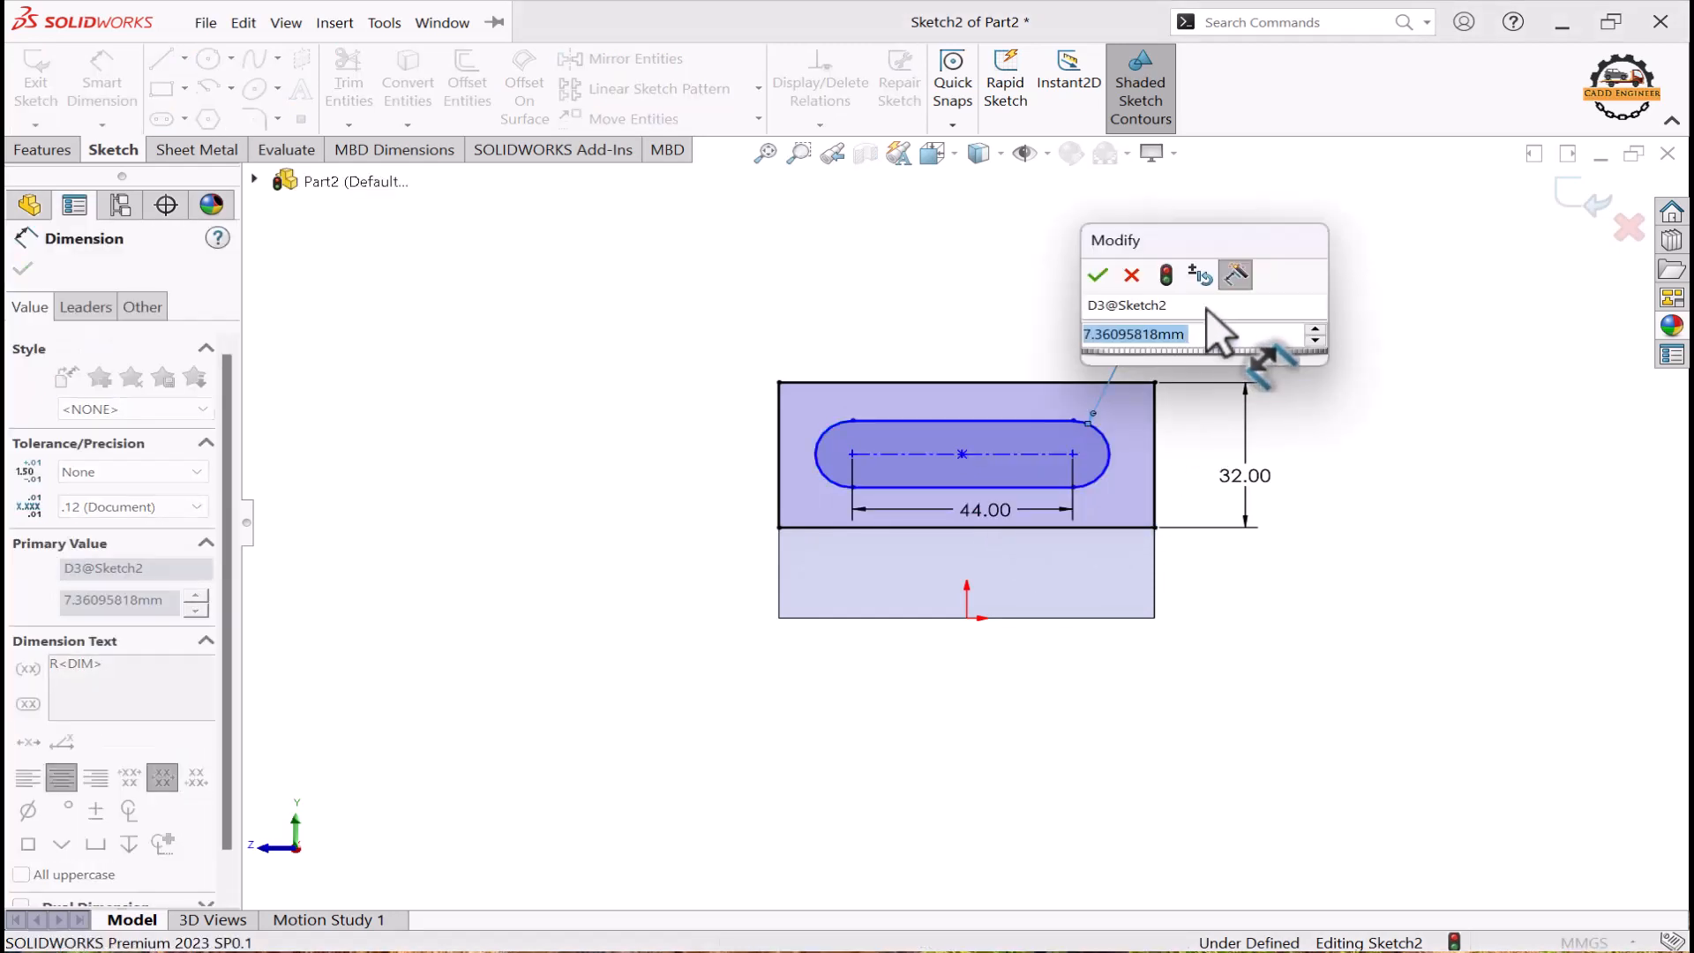
pyautogui.write('6')
pyautogui.press('Return')
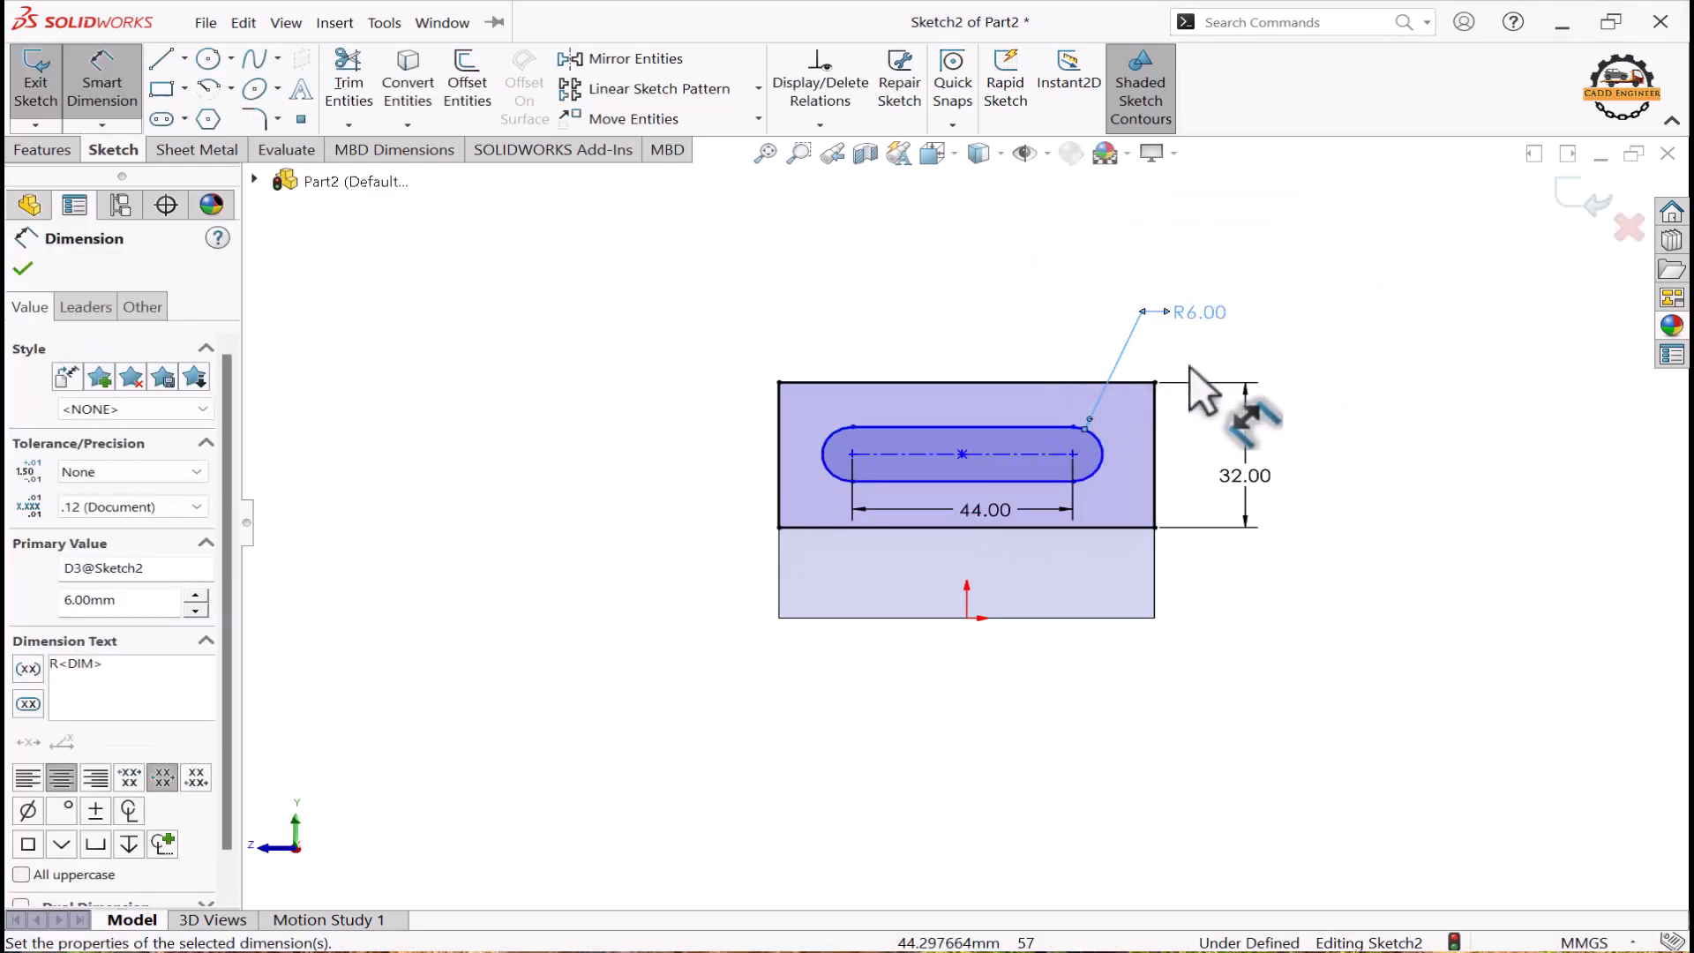
# Step: Dimension the slot's centreline 16 mm above the rectangle's lower edge
pyautogui.click(1130, 526)
pyautogui.click(1075, 465)
pyautogui.click(716, 491)
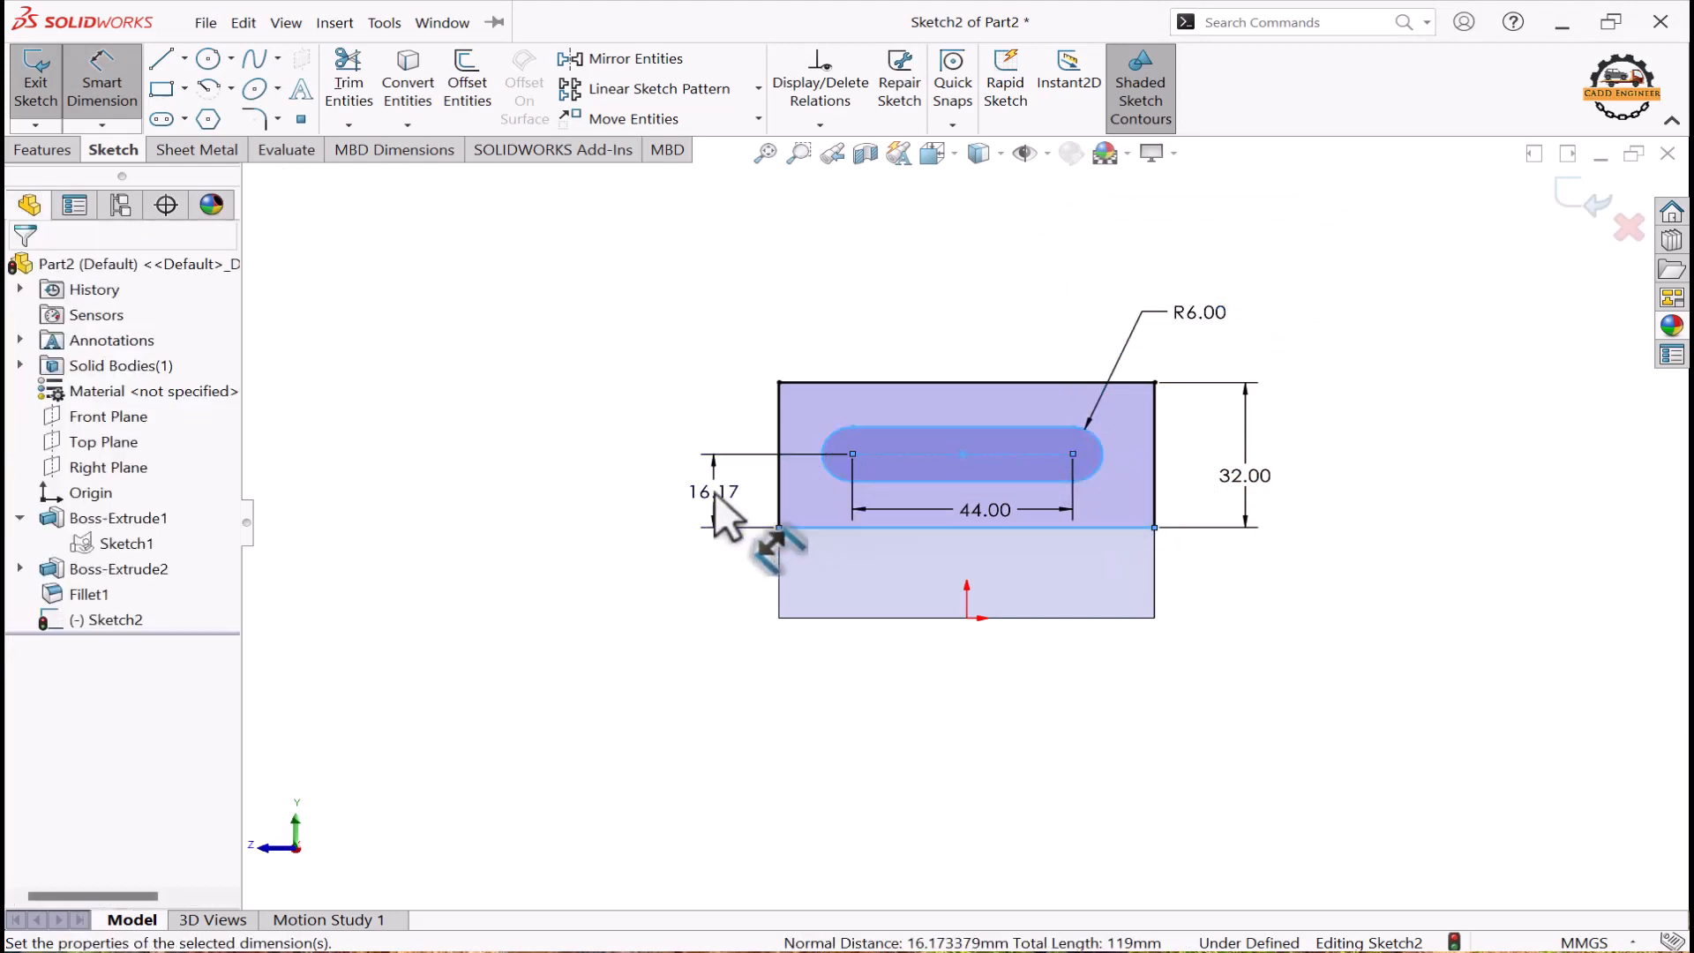
pyautogui.write('16')
pyautogui.press('Return')
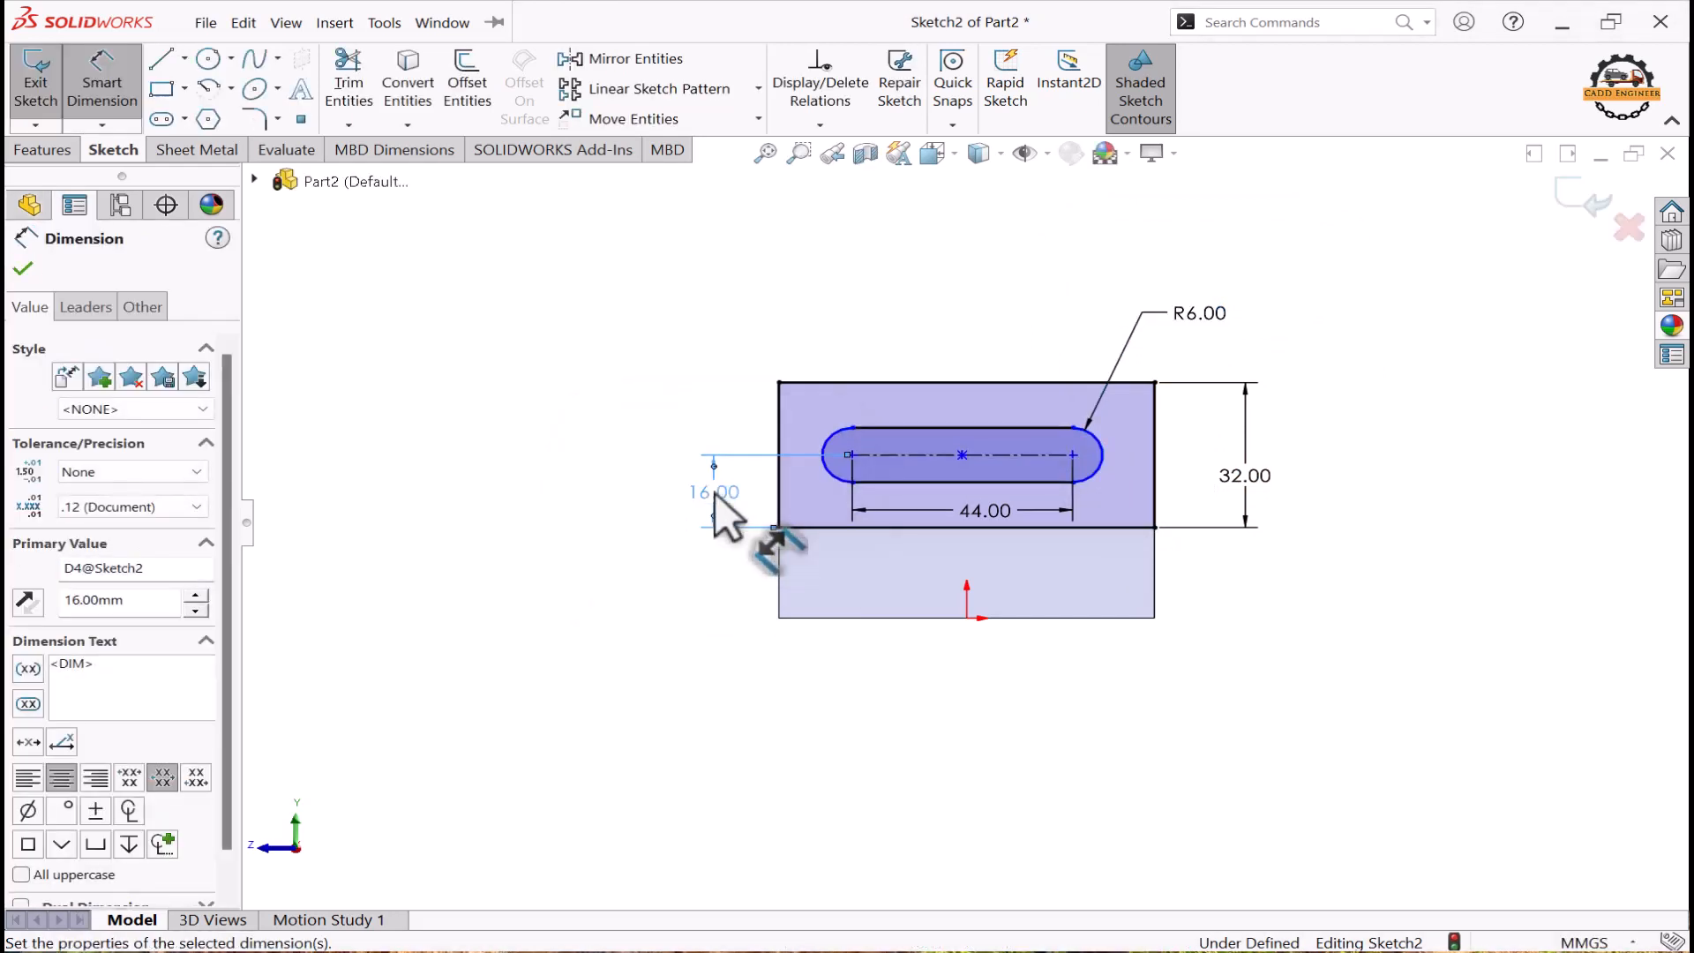
pyautogui.press('Escape')
# Step: Add a Vertical relation between the slot's centre point and the sketch origin
pyautogui.click(961, 459)
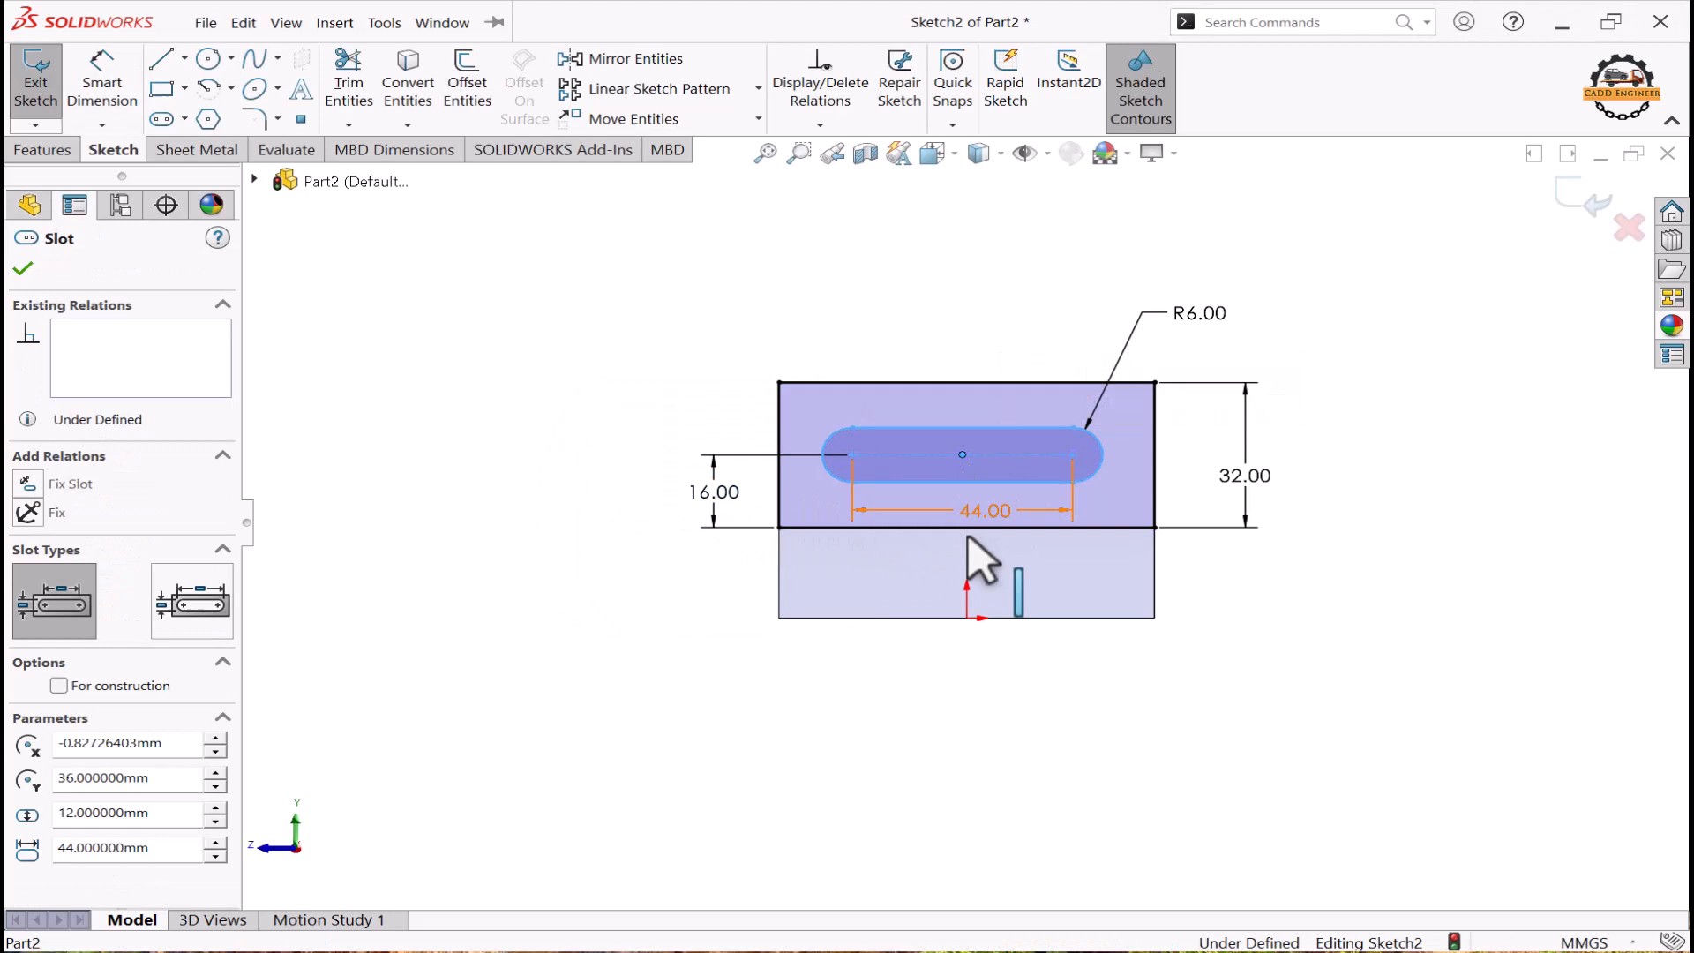
pyautogui.keyDown('ctrl'); pyautogui.click(967, 617); pyautogui.keyUp('ctrl')
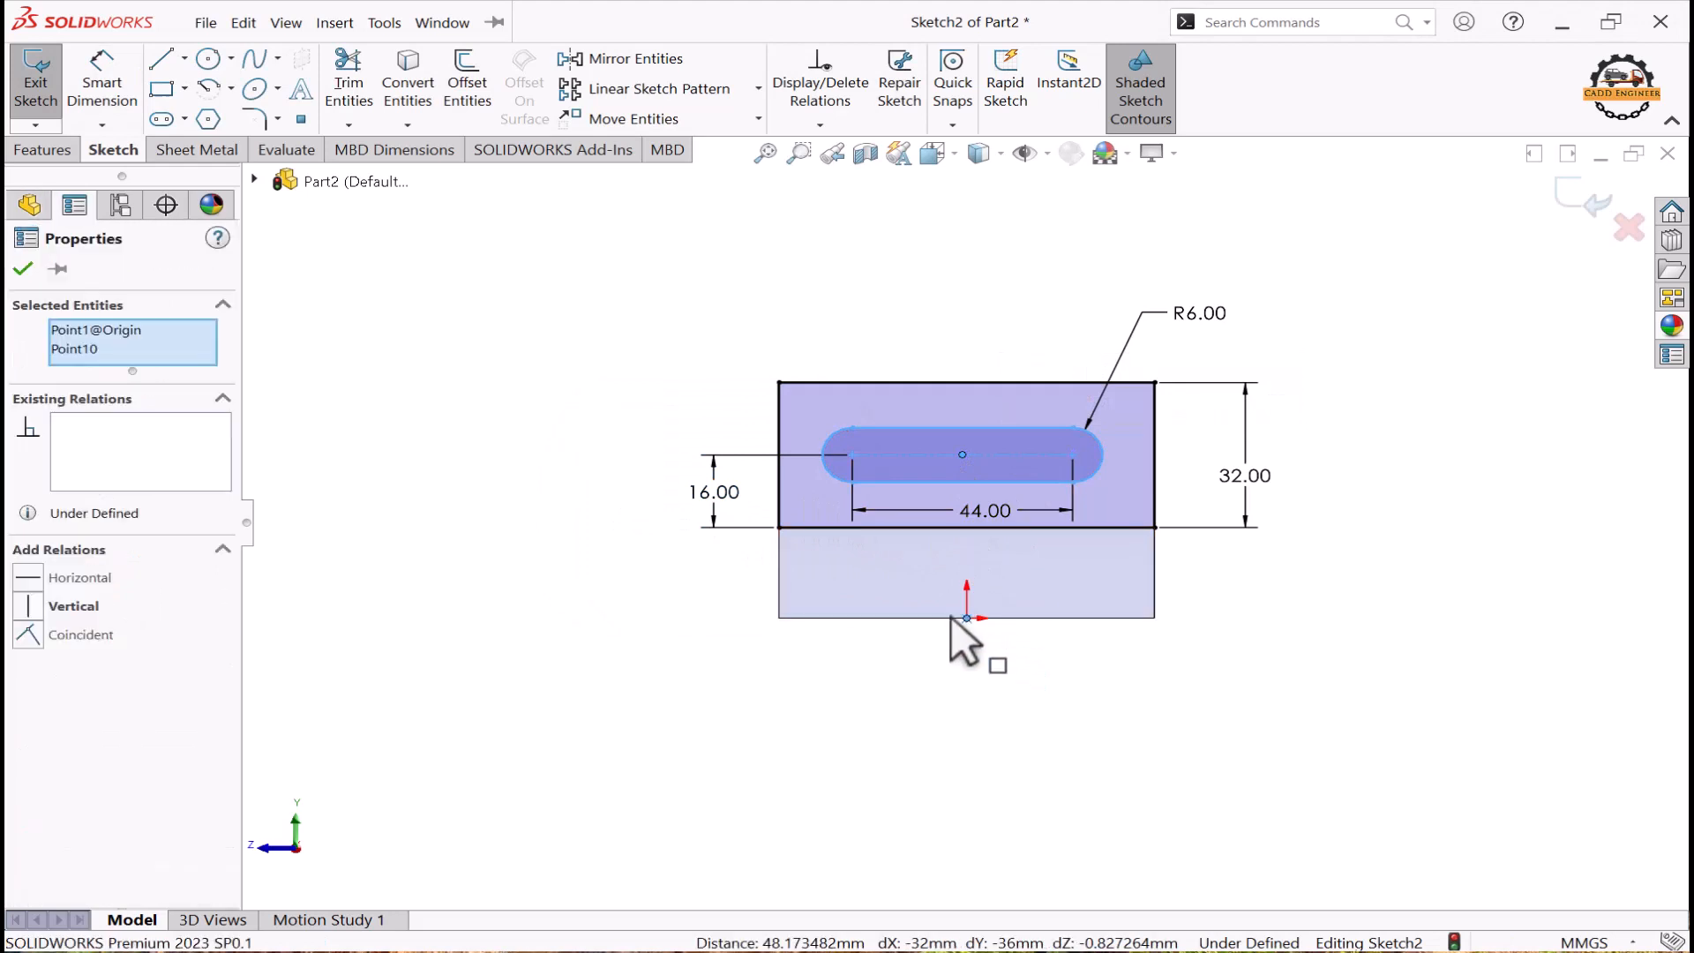
pyautogui.click(29, 607)
pyautogui.click(449, 585)
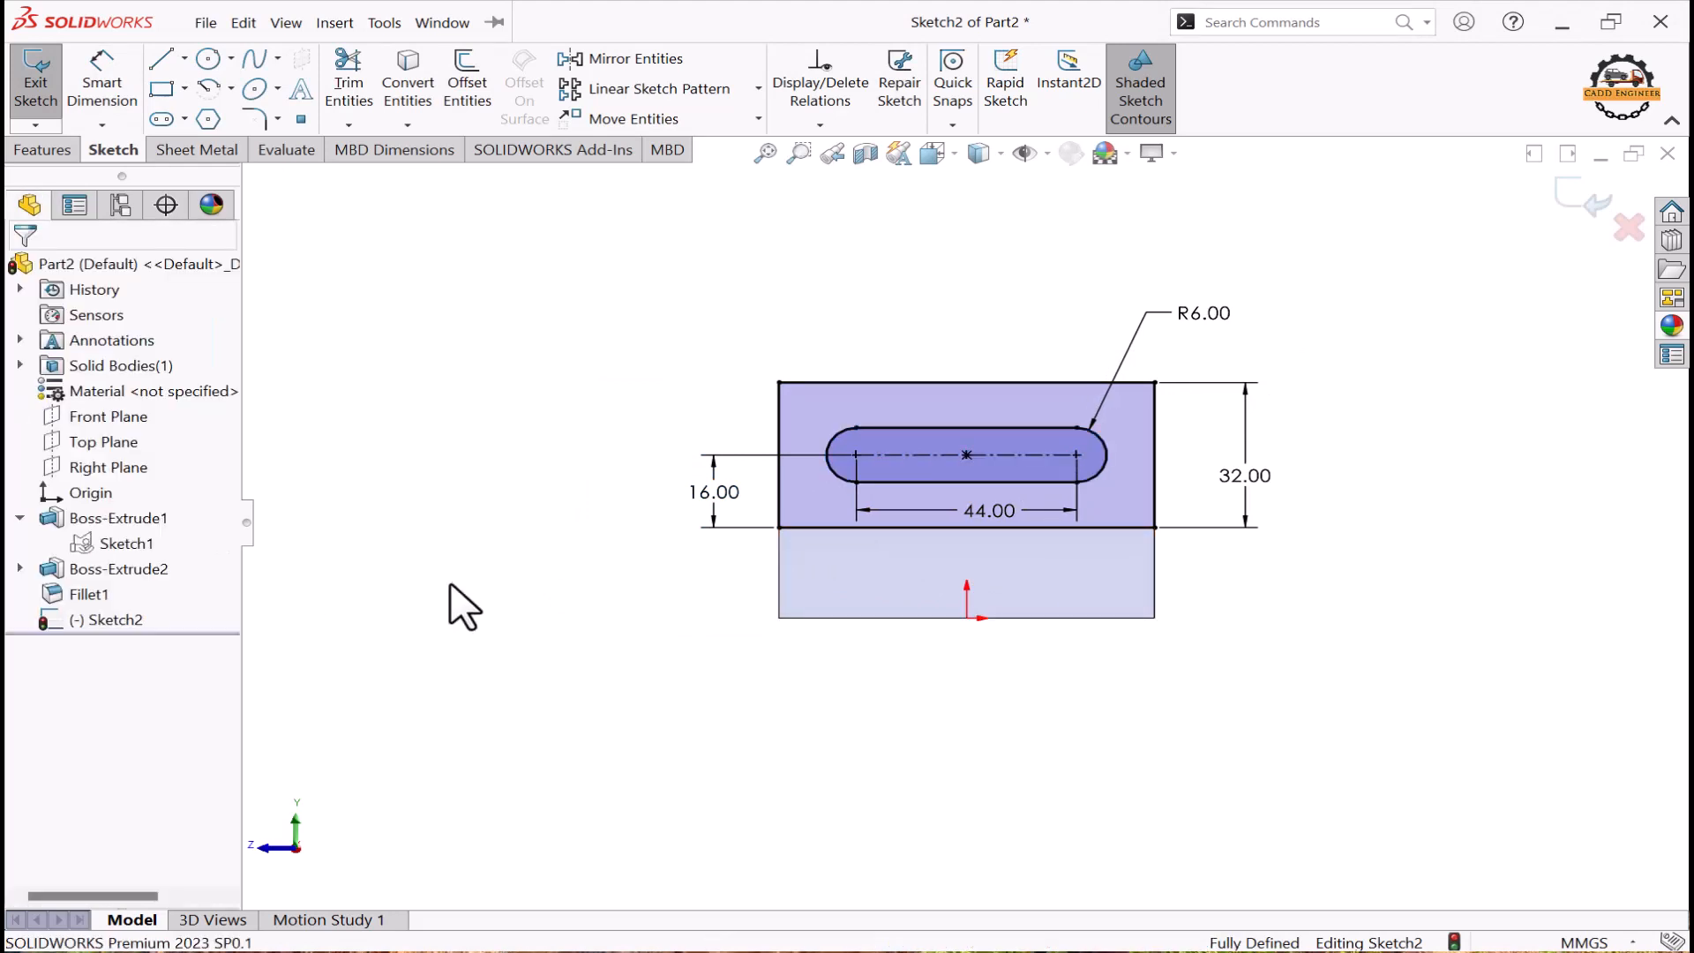
# Step: Finish the sketch and extrude the slotted plate 12 mm Blind, reversed over the block and merged with it
pyautogui.click(1572, 196)
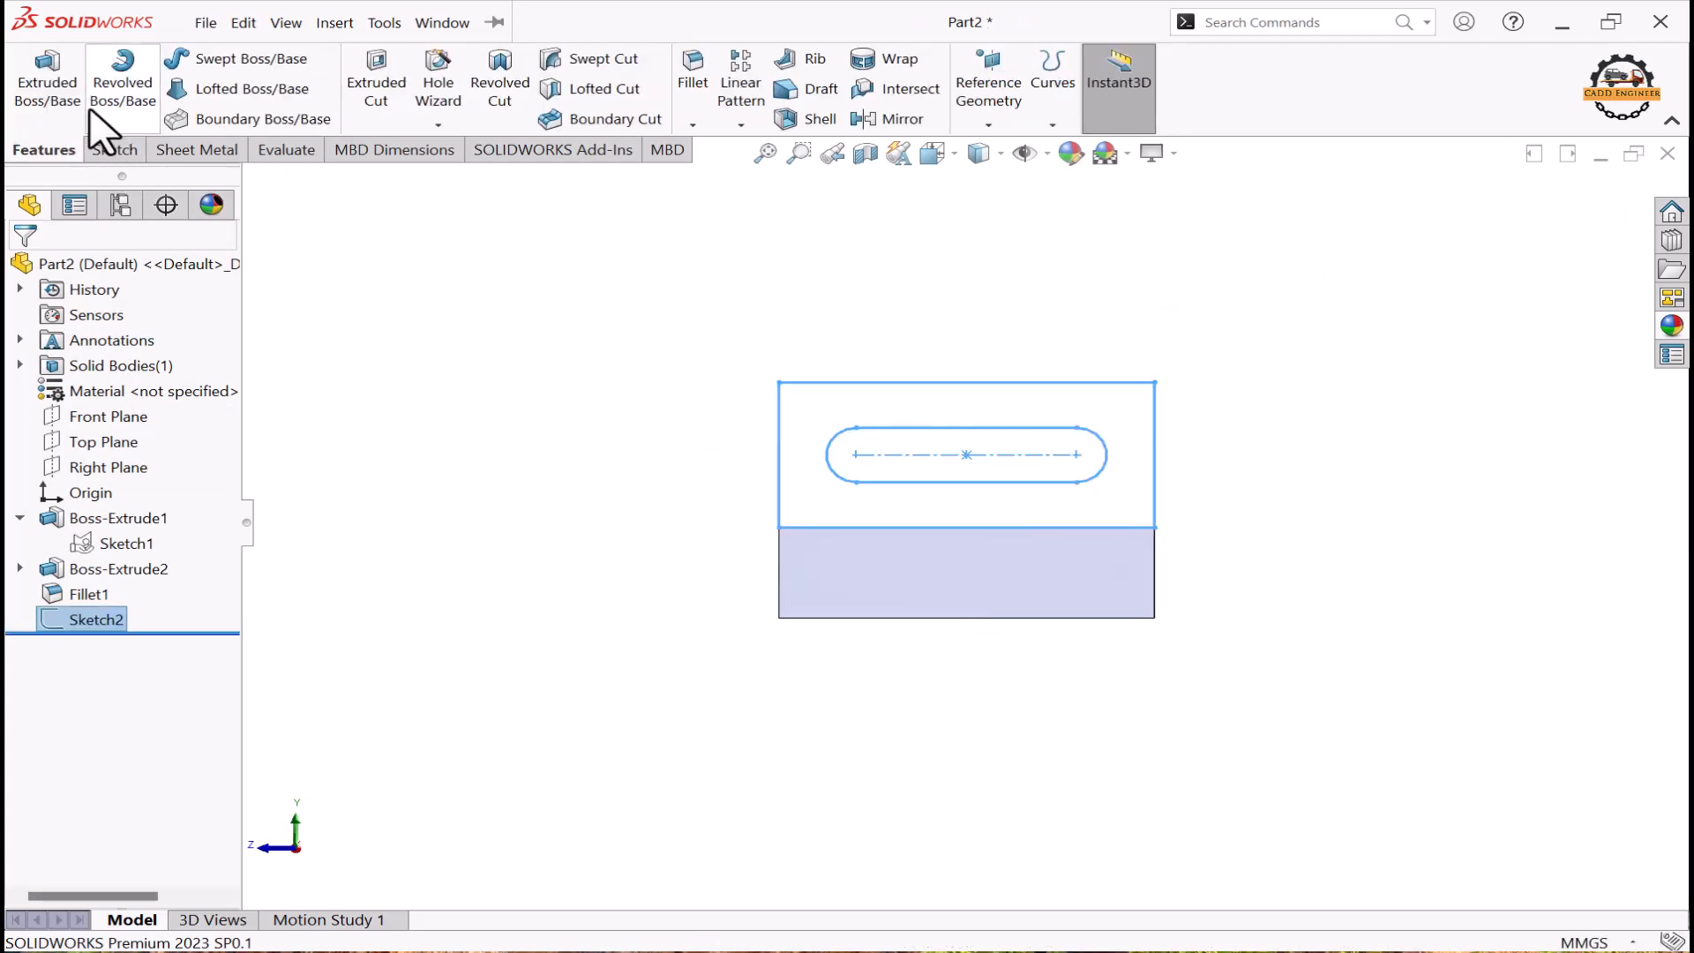
pyautogui.click(52, 84)
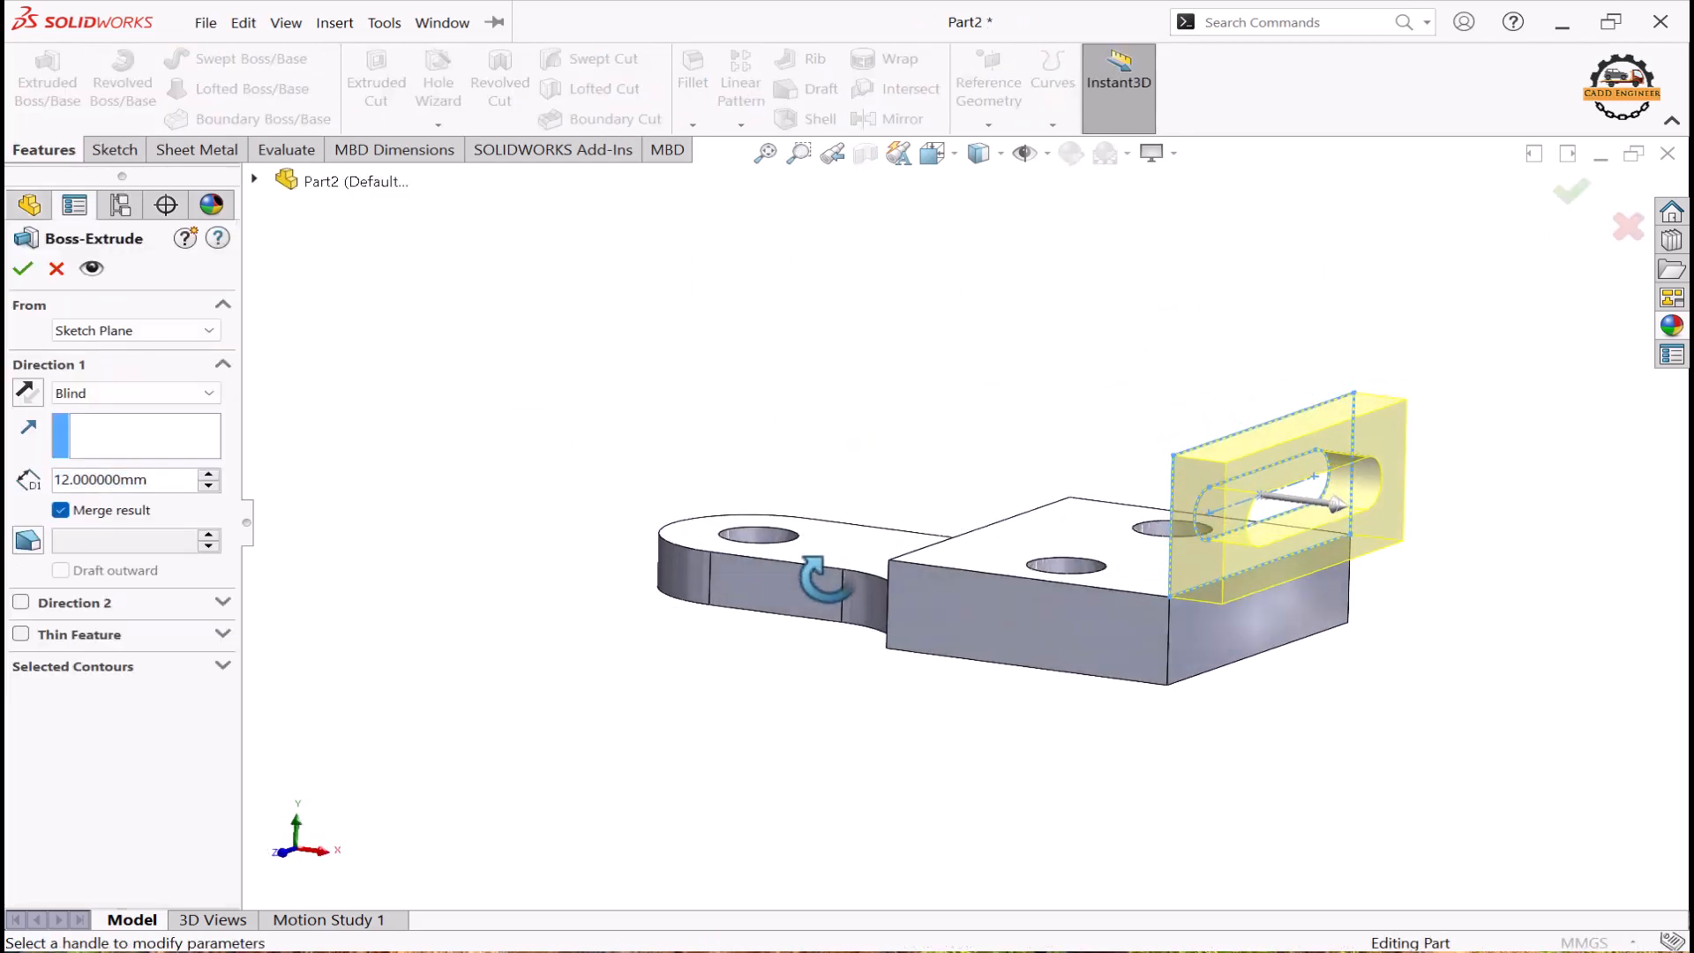
pyautogui.click(32, 395)
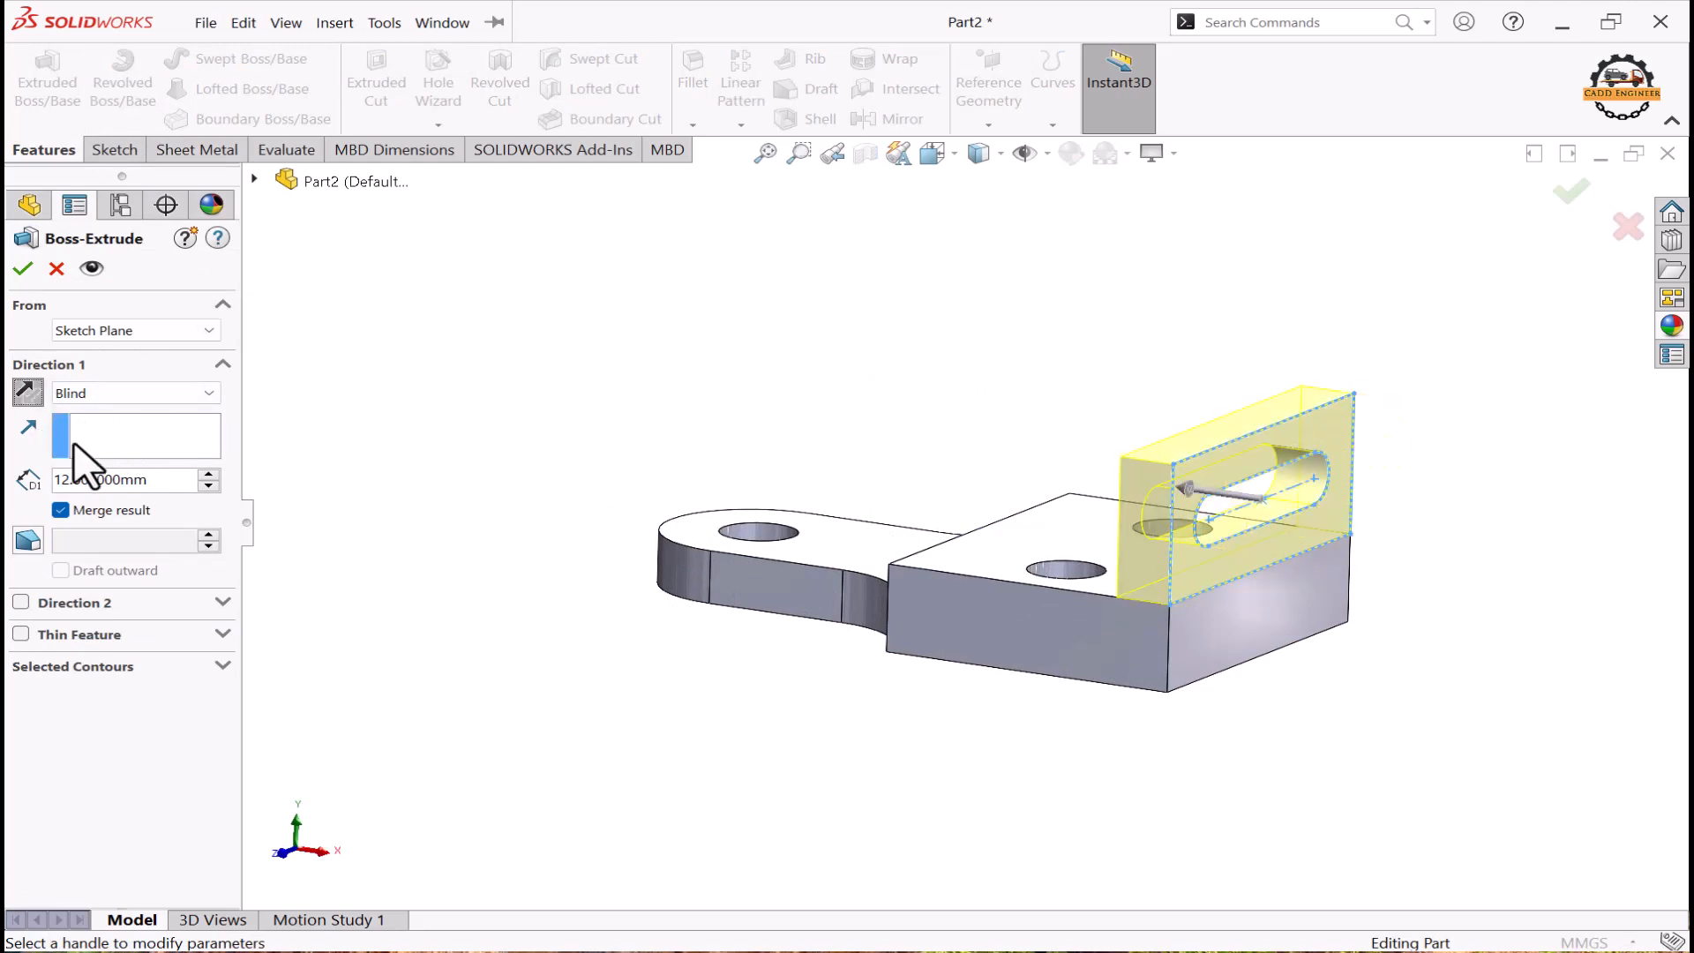
pyautogui.click(23, 268)
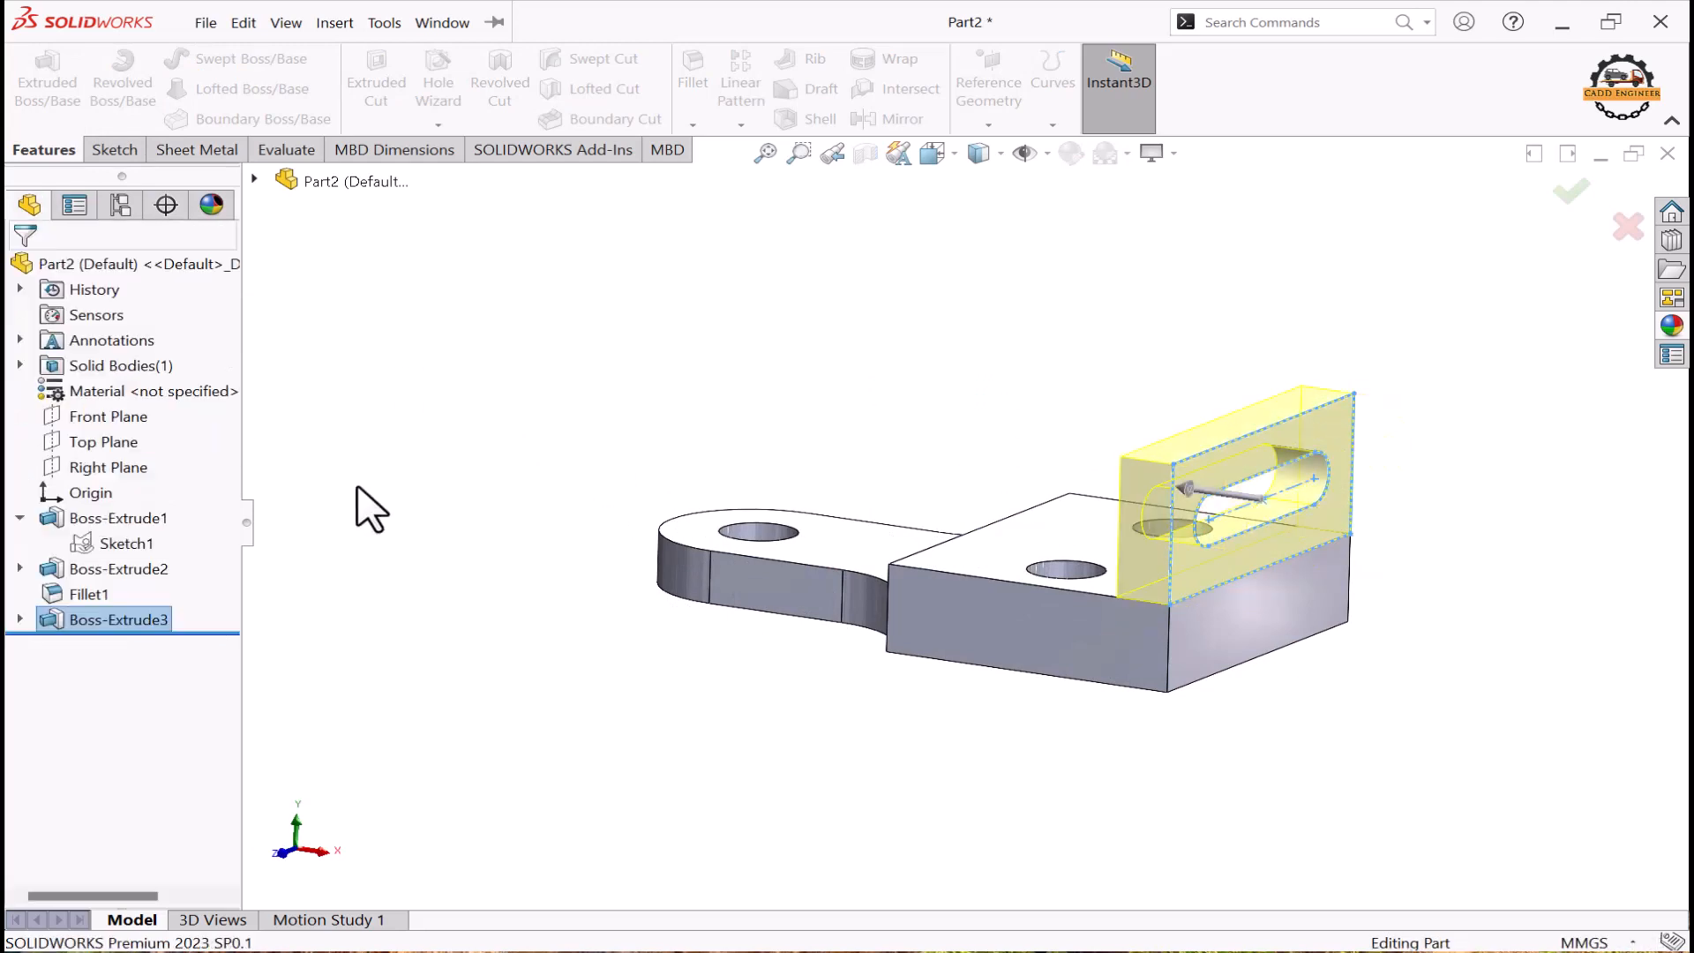
pyautogui.click(432, 533)
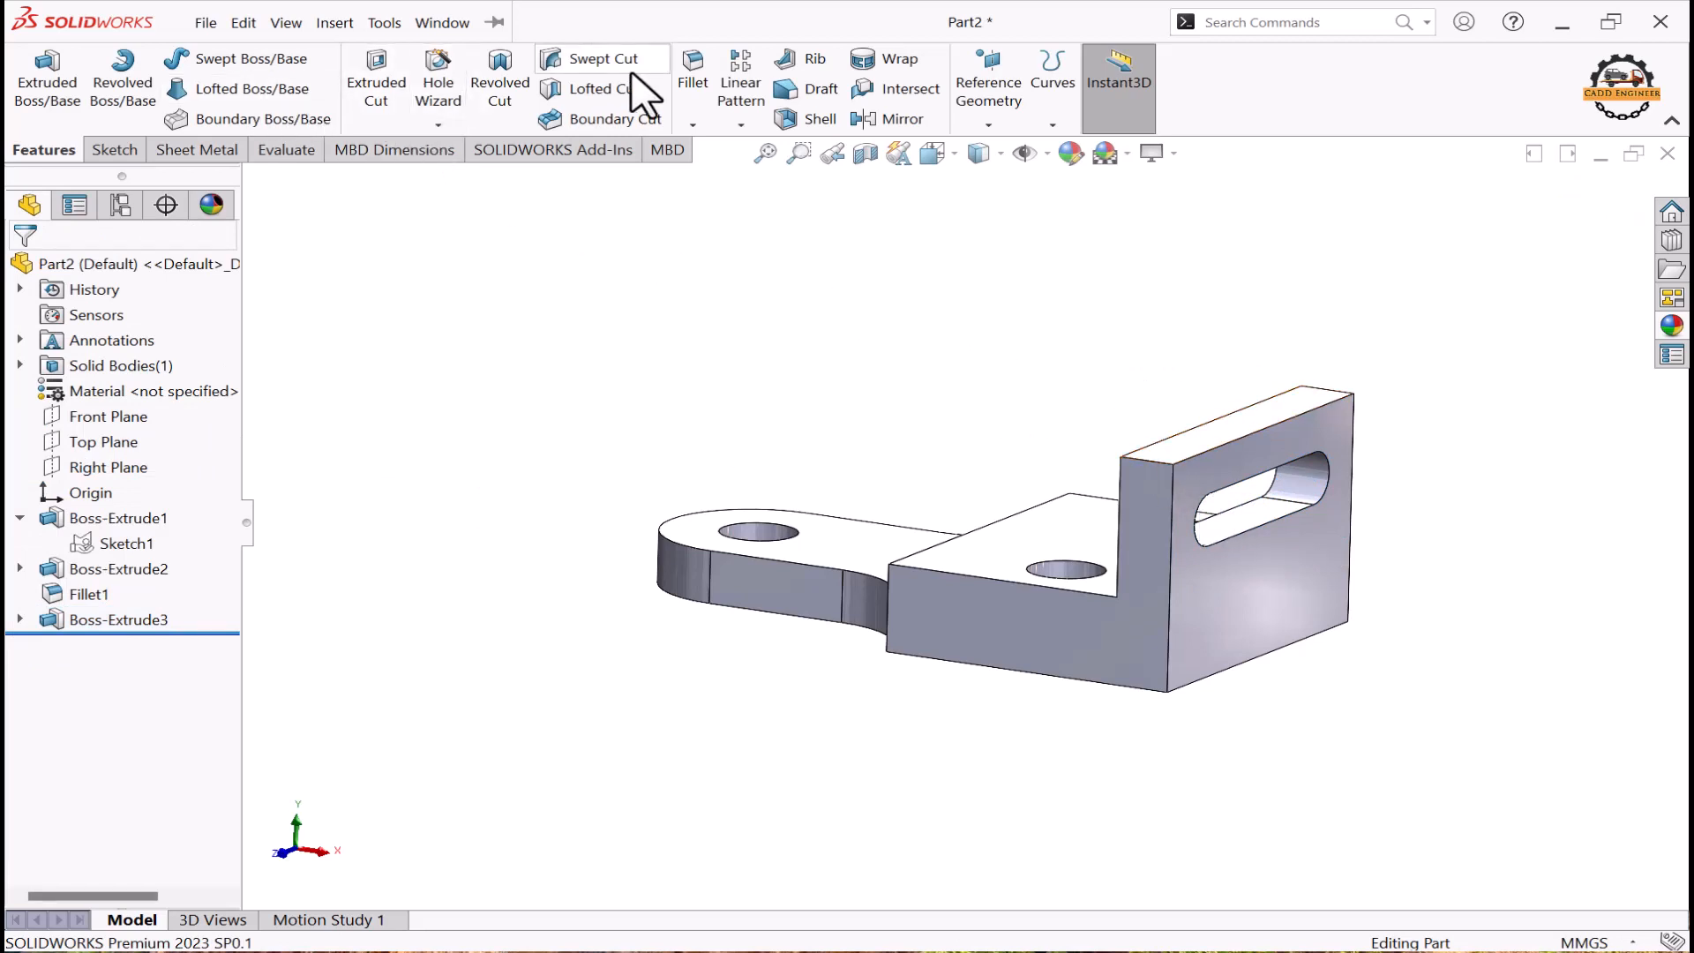
# Step: Fillet the two short upper corner edges of the slotted upright plate with a 16 mm radius
pyautogui.moveTo(1232, 308); pyautogui.dragTo(1191, 338, button='middle')
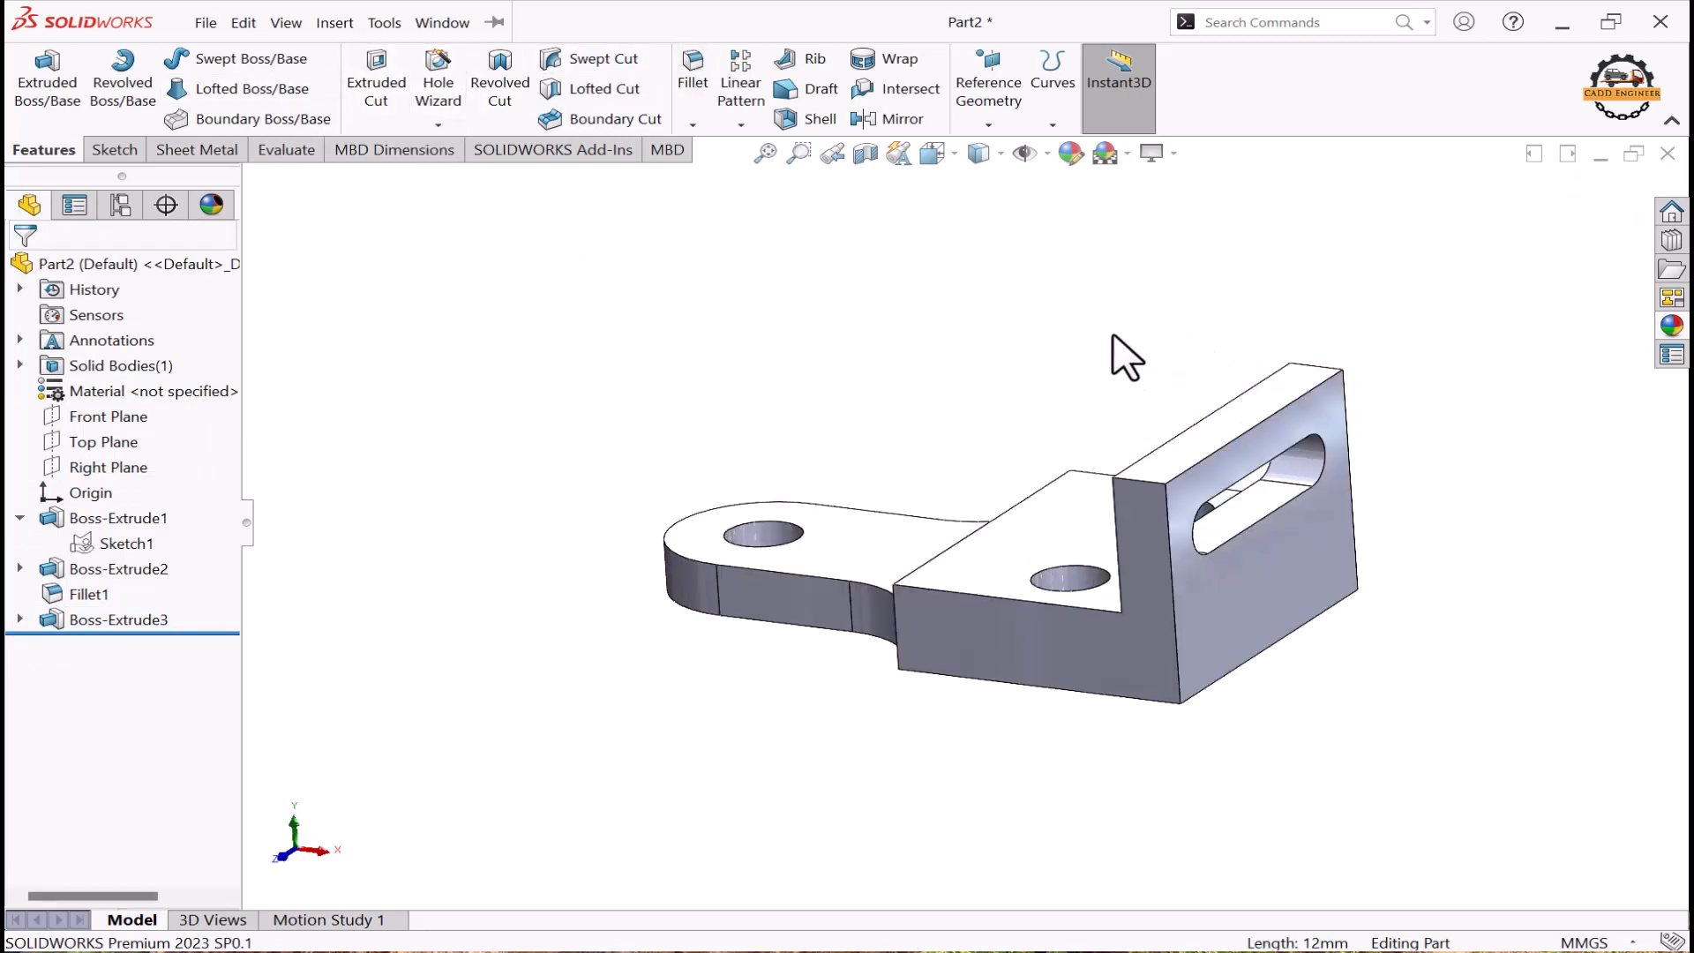
pyautogui.click(693, 73)
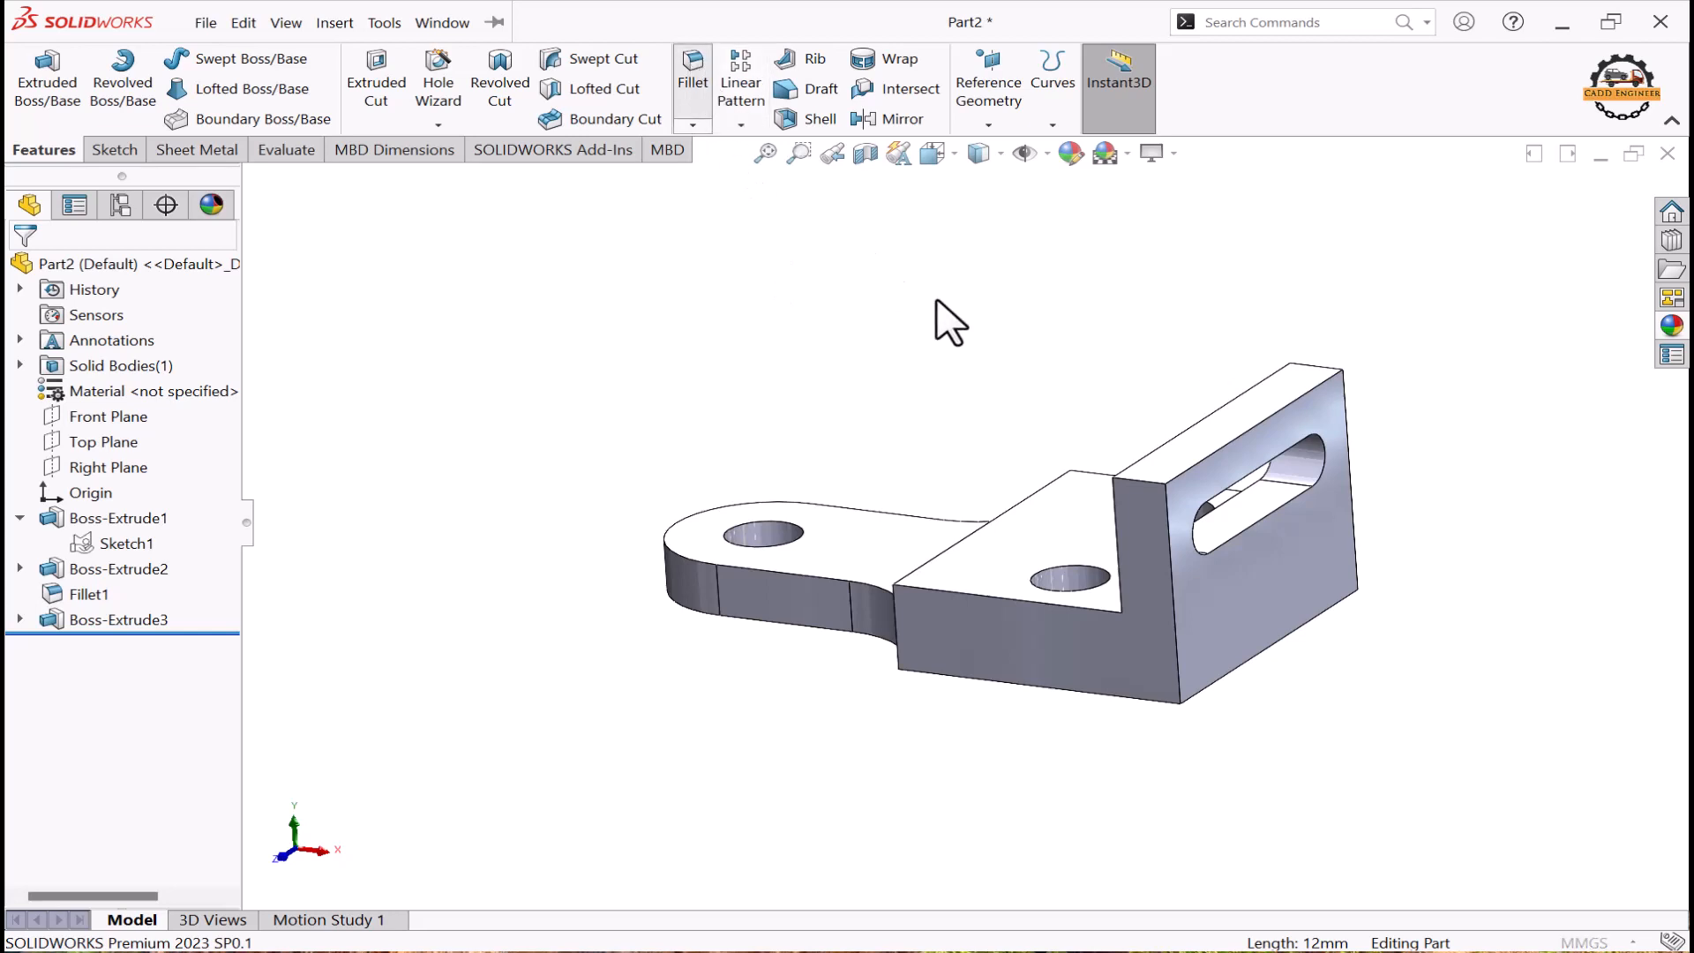
pyautogui.click(1147, 467)
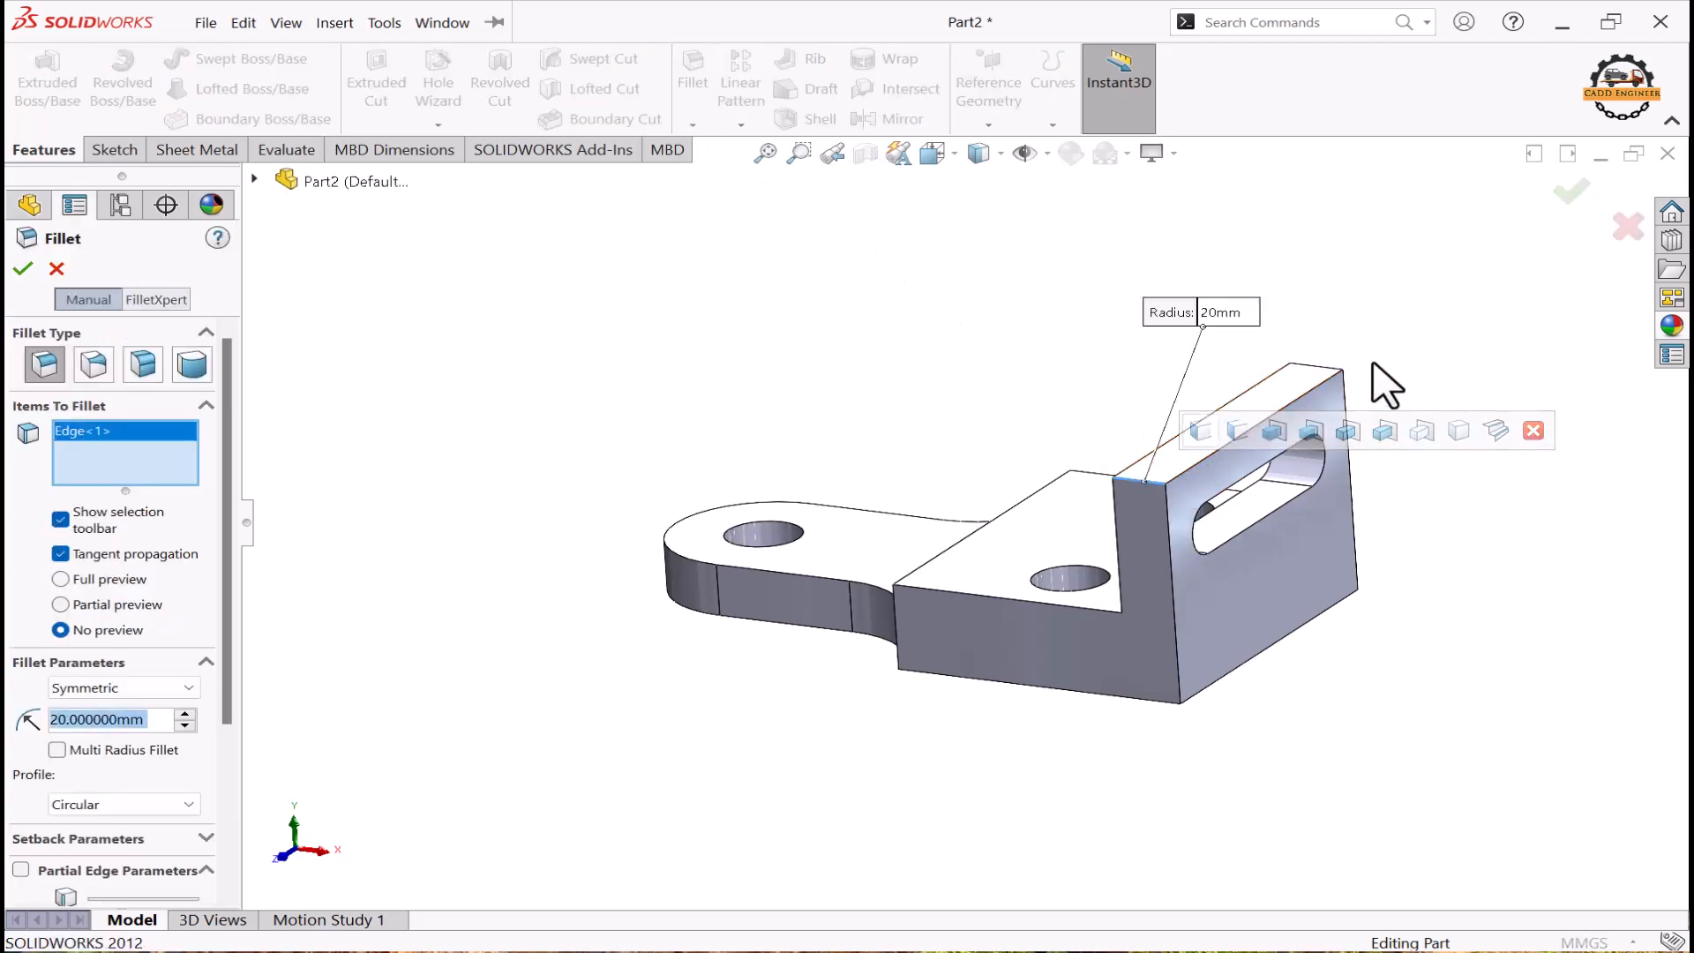
pyautogui.moveTo(1384, 378); pyautogui.dragTo(957, 473, button='middle')
pyautogui.click(799, 518)
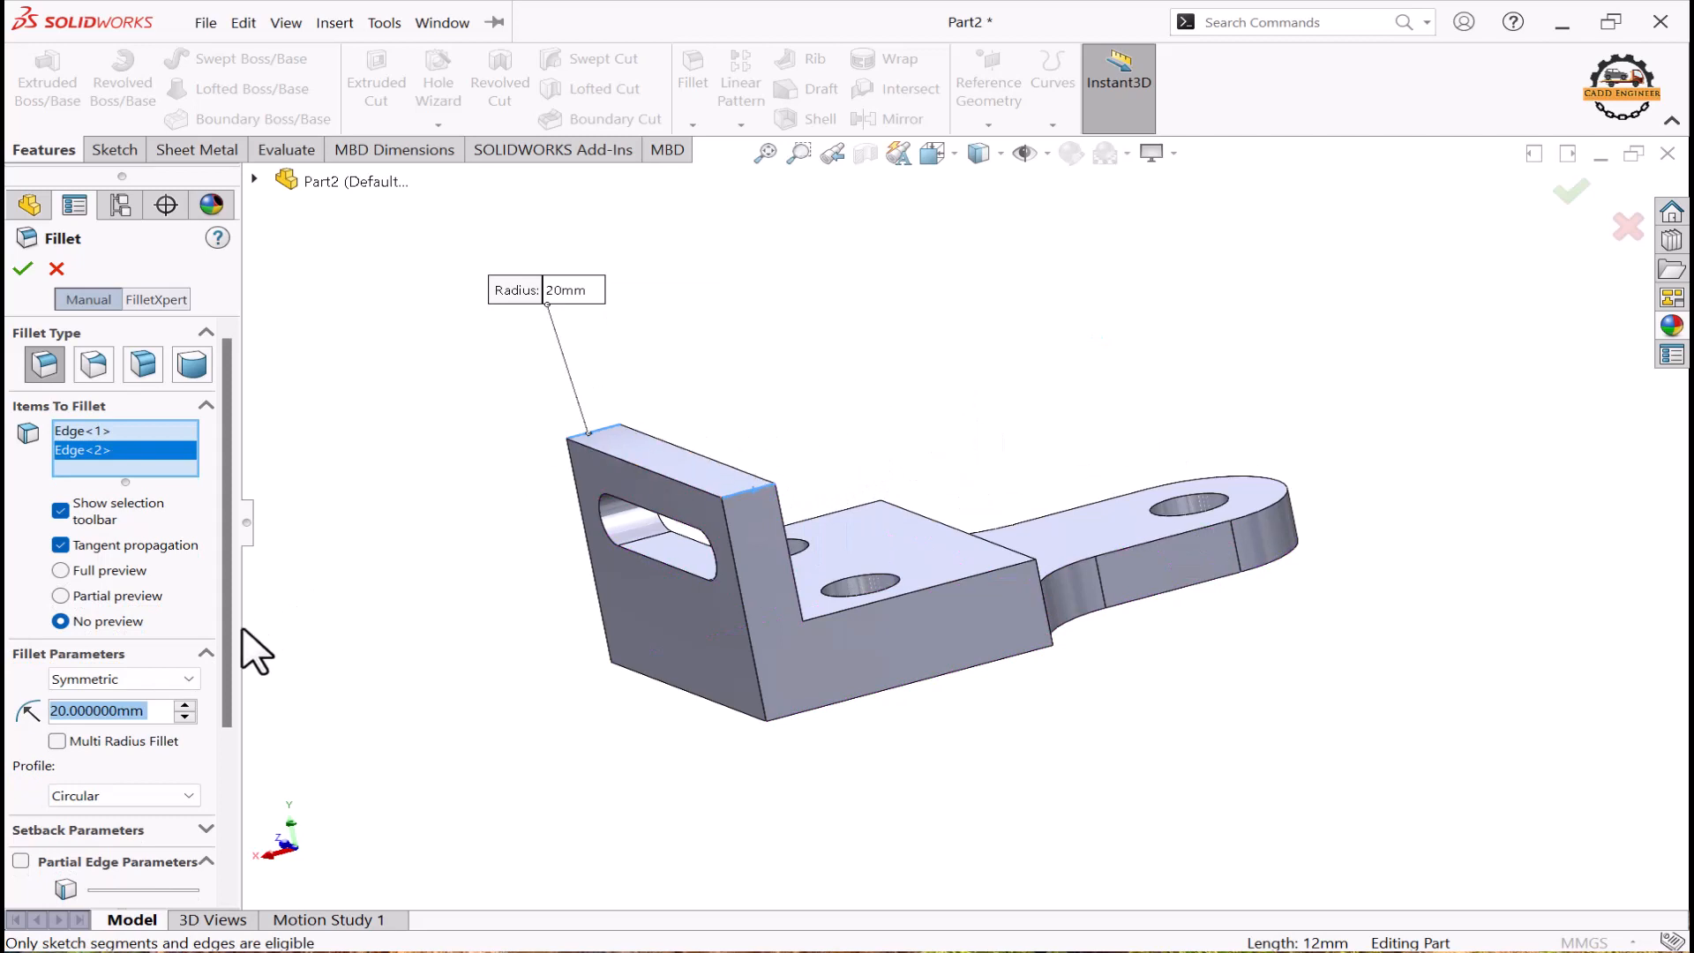
pyautogui.write('16')
pyautogui.press('Return')
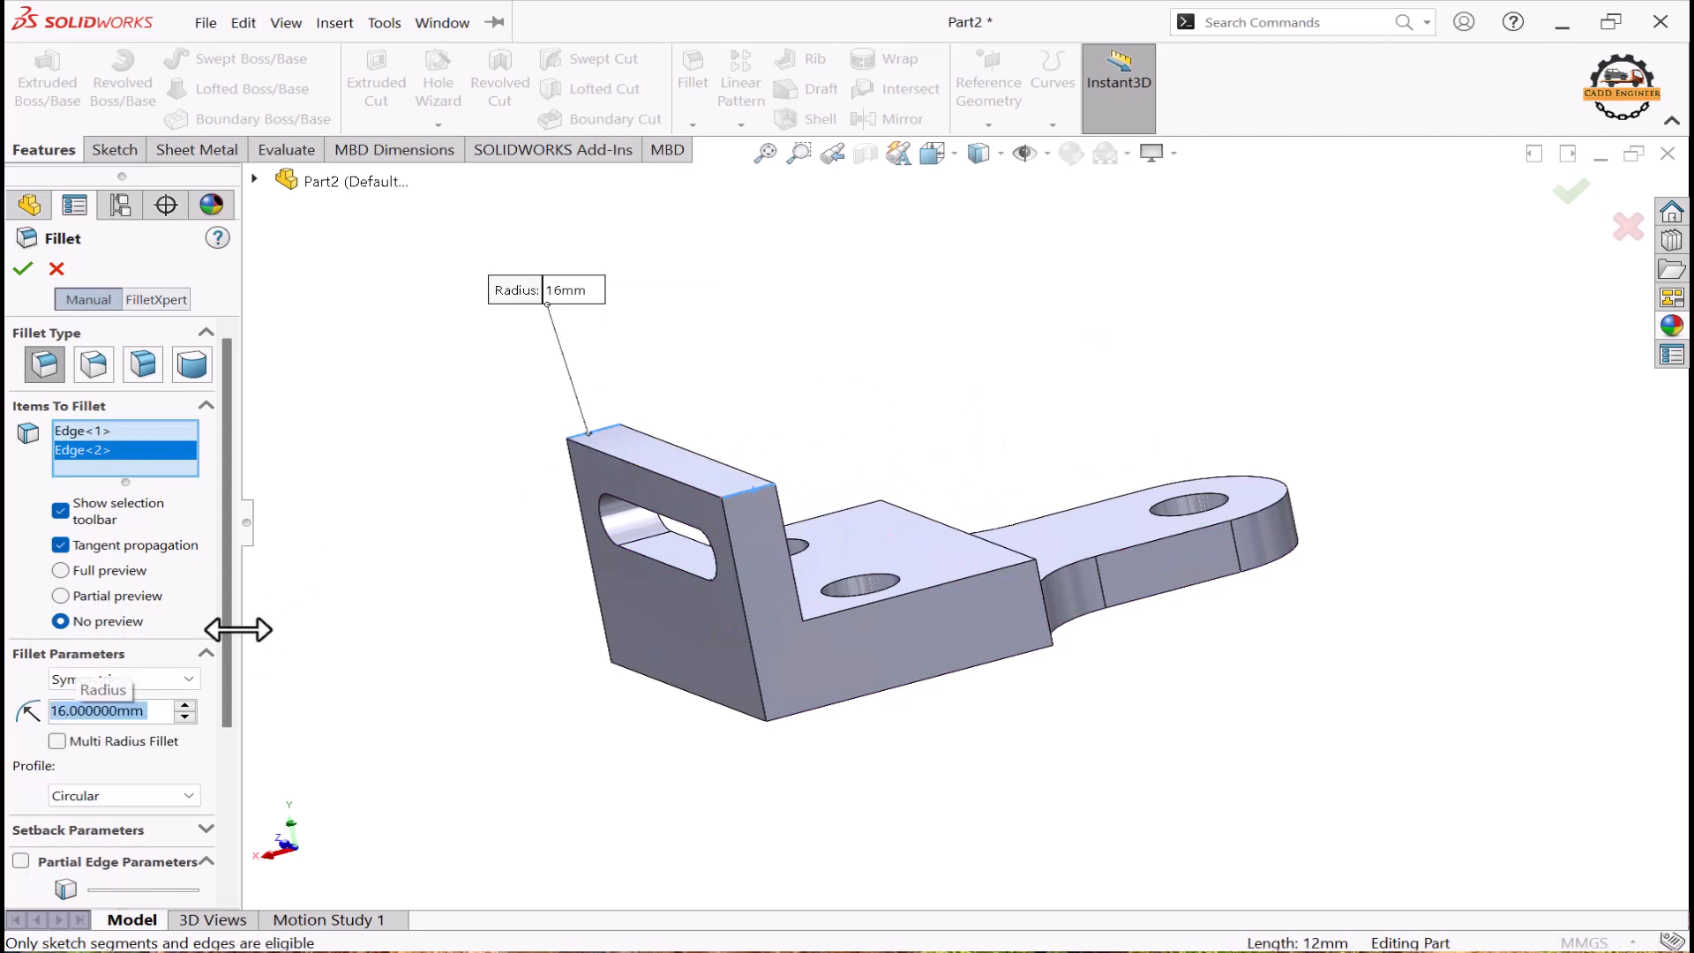
pyautogui.click(23, 268)
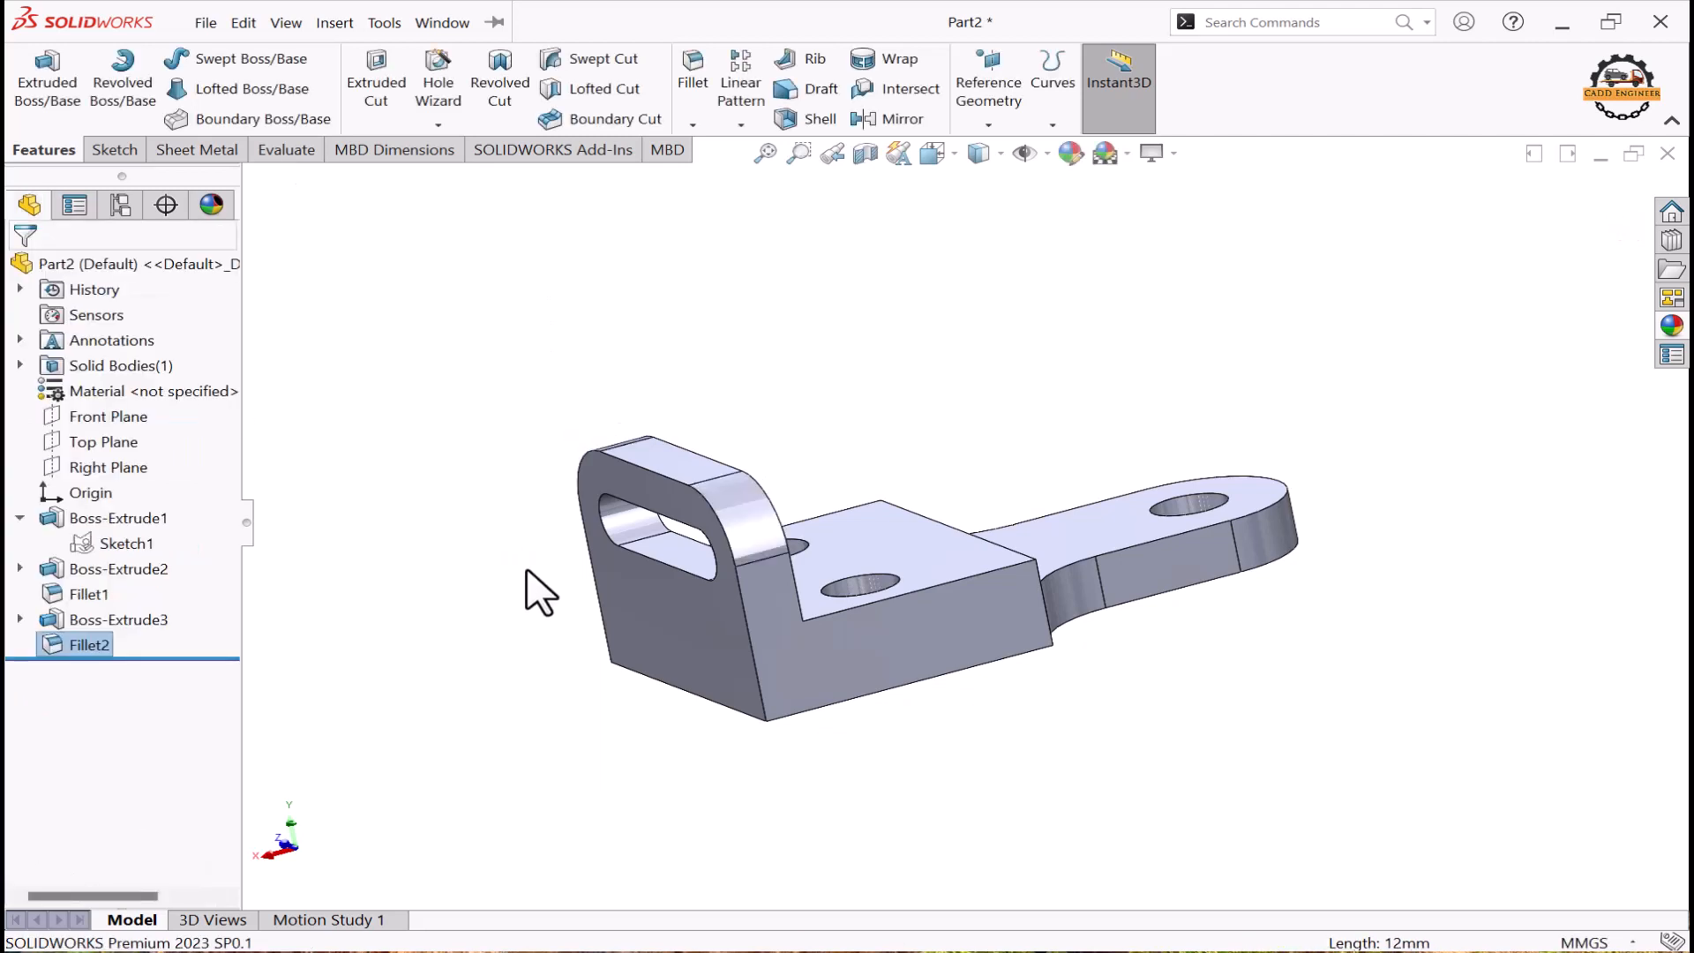
# Step: Mirror the slotted upright plate extrusion Boss-Extrude3 together with its corner fillet Fillet2 about the Right Plane
pyautogui.moveTo(530, 594); pyautogui.dragTo(1020, 711, button='middle')
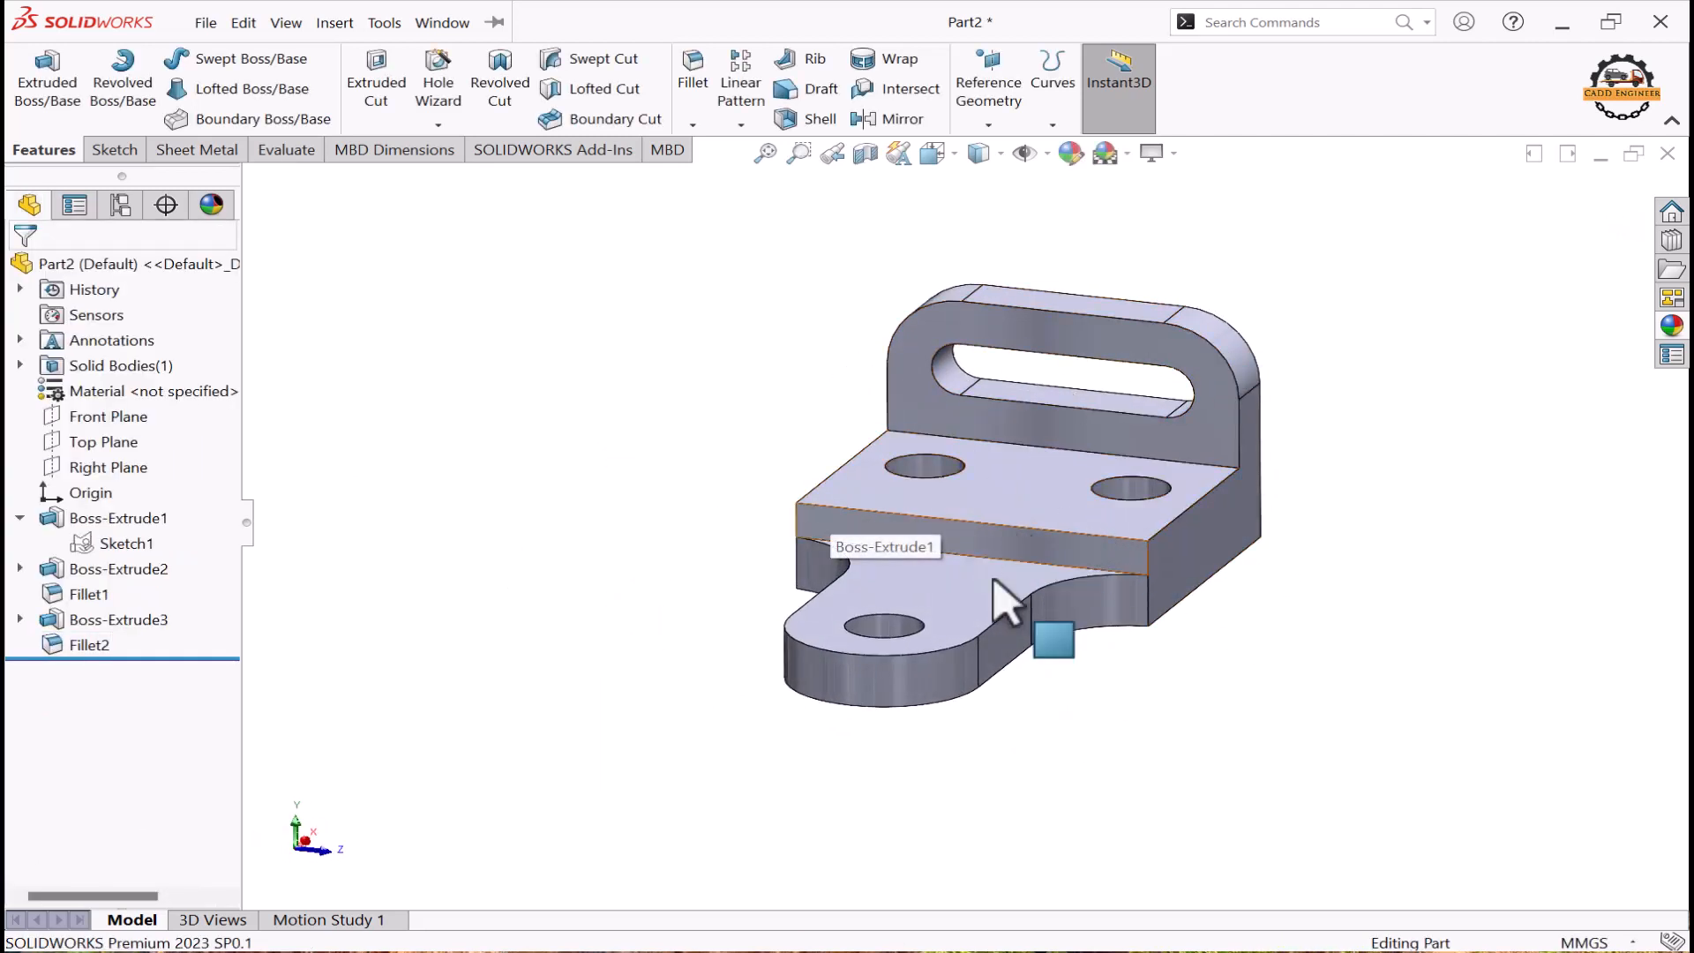
pyautogui.scroll(3, 908, 745)
pyautogui.moveTo(900, 752); pyautogui.dragTo(785, 728, button='middle')
pyautogui.click(132, 619)
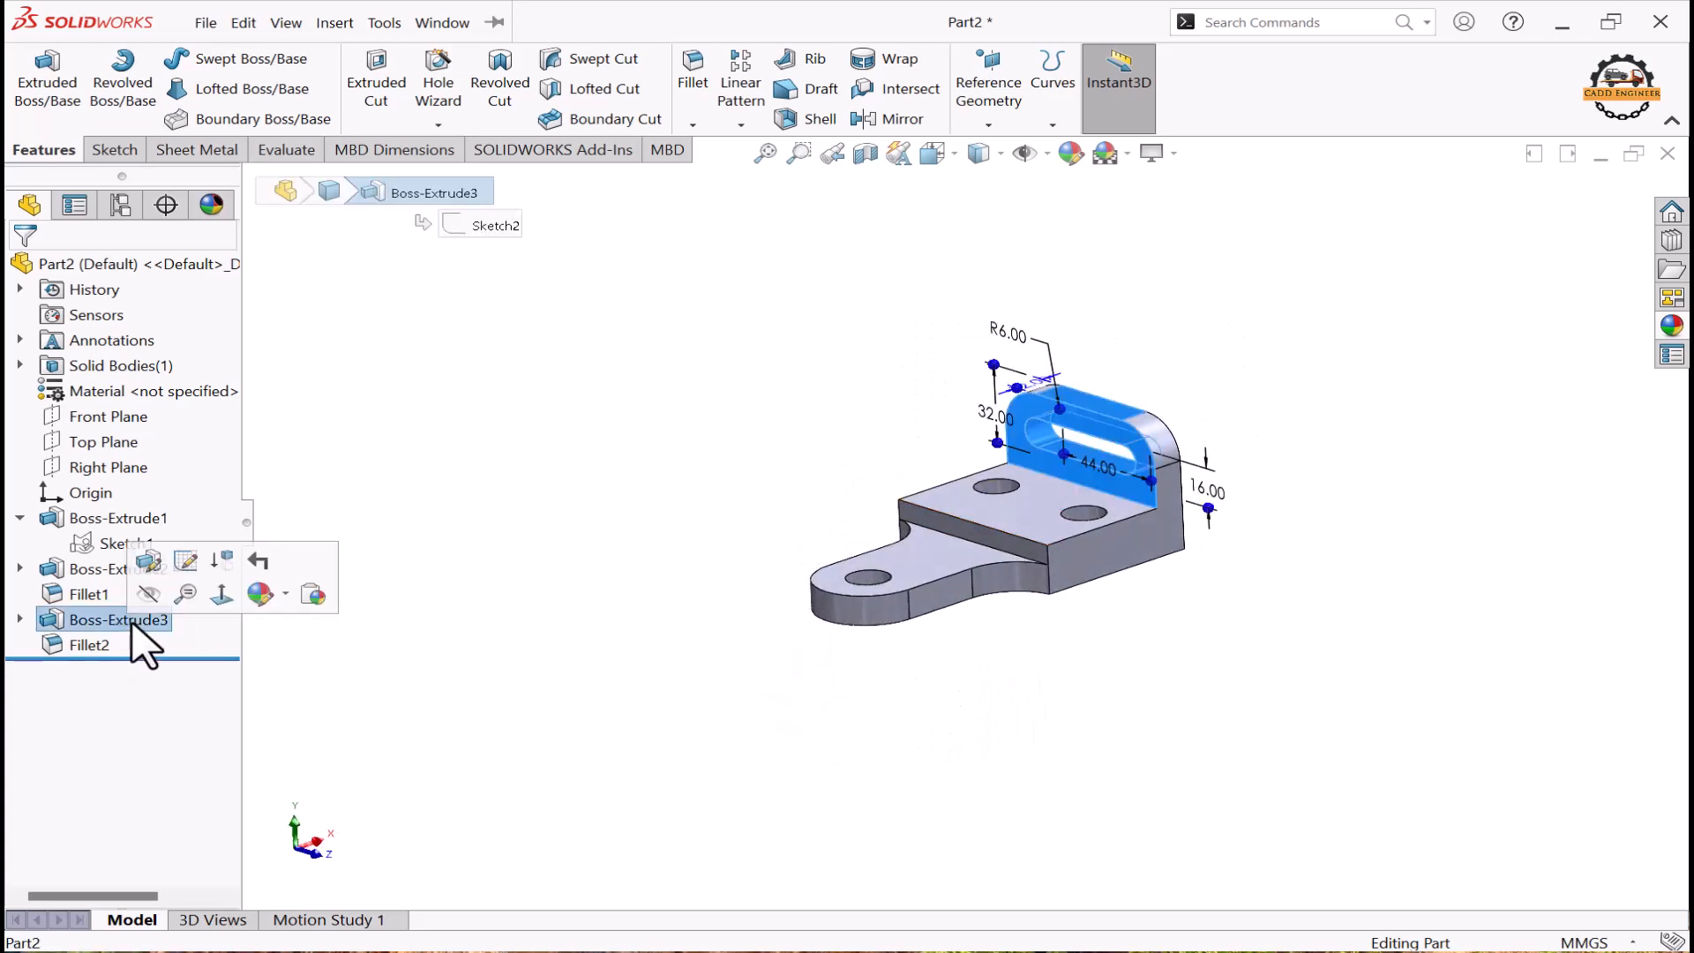
pyautogui.keyDown('ctrl'); pyautogui.click(97, 645); pyautogui.keyUp('ctrl')
pyautogui.moveTo(394, 644); pyautogui.dragTo(459, 618, button='middle')
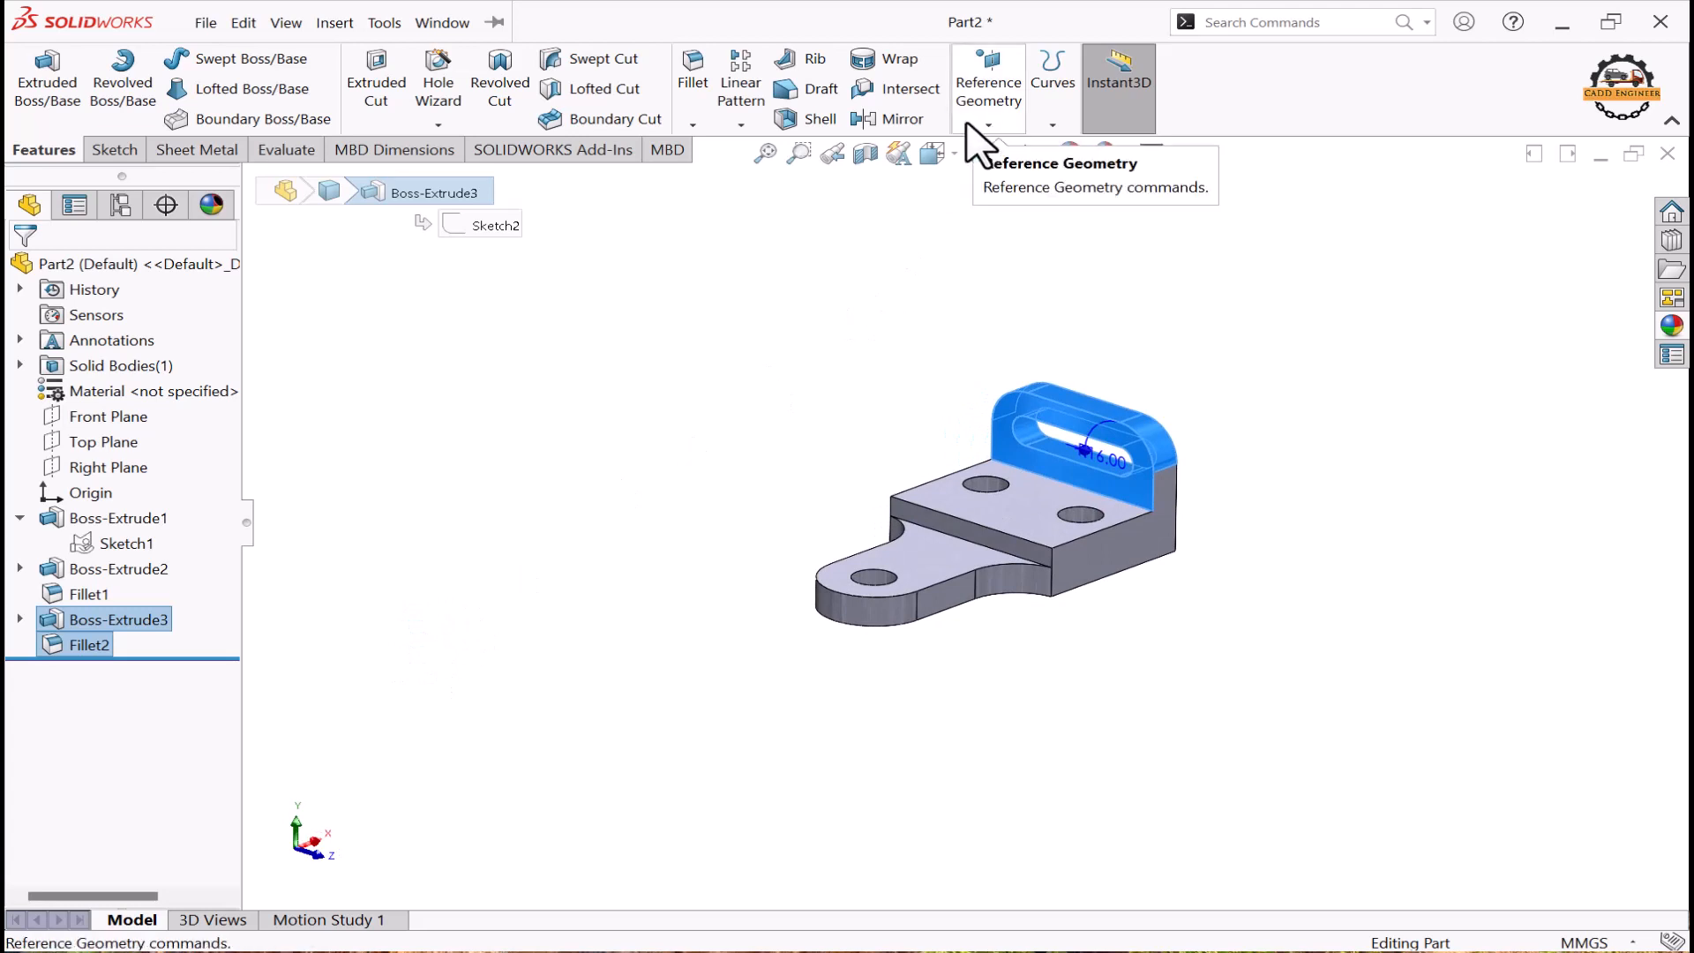
pyautogui.click(893, 119)
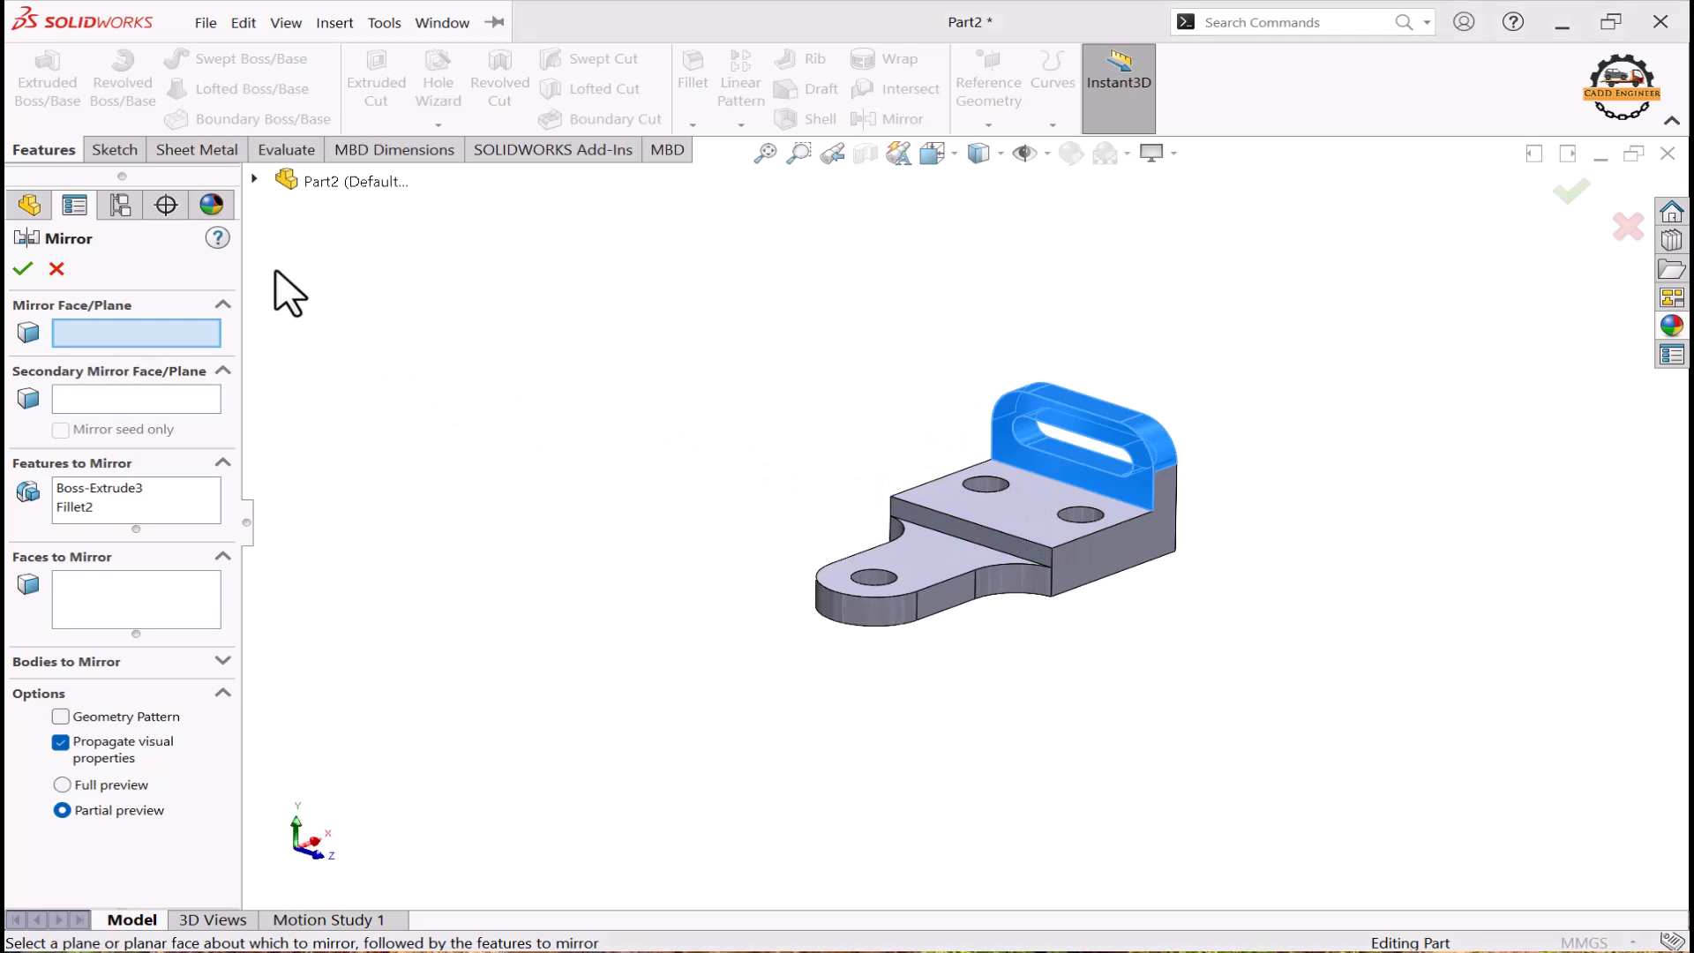
pyautogui.click(254, 180)
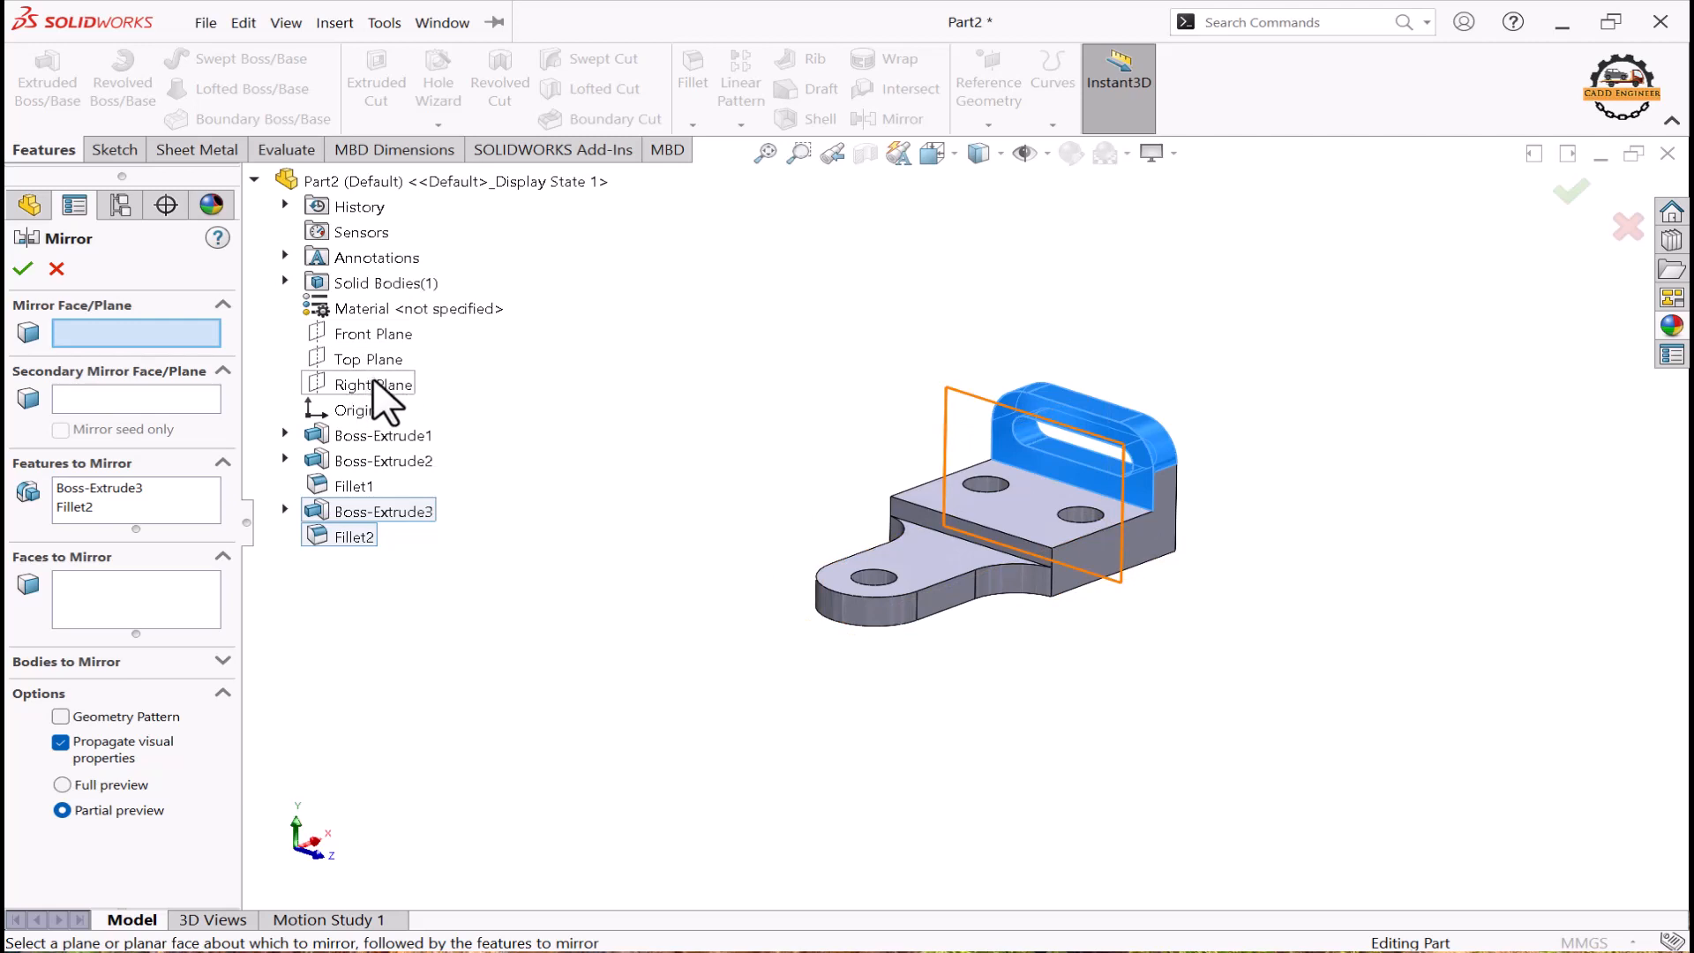
pyautogui.click(375, 385)
pyautogui.moveTo(530, 484); pyautogui.dragTo(591, 569, button='middle')
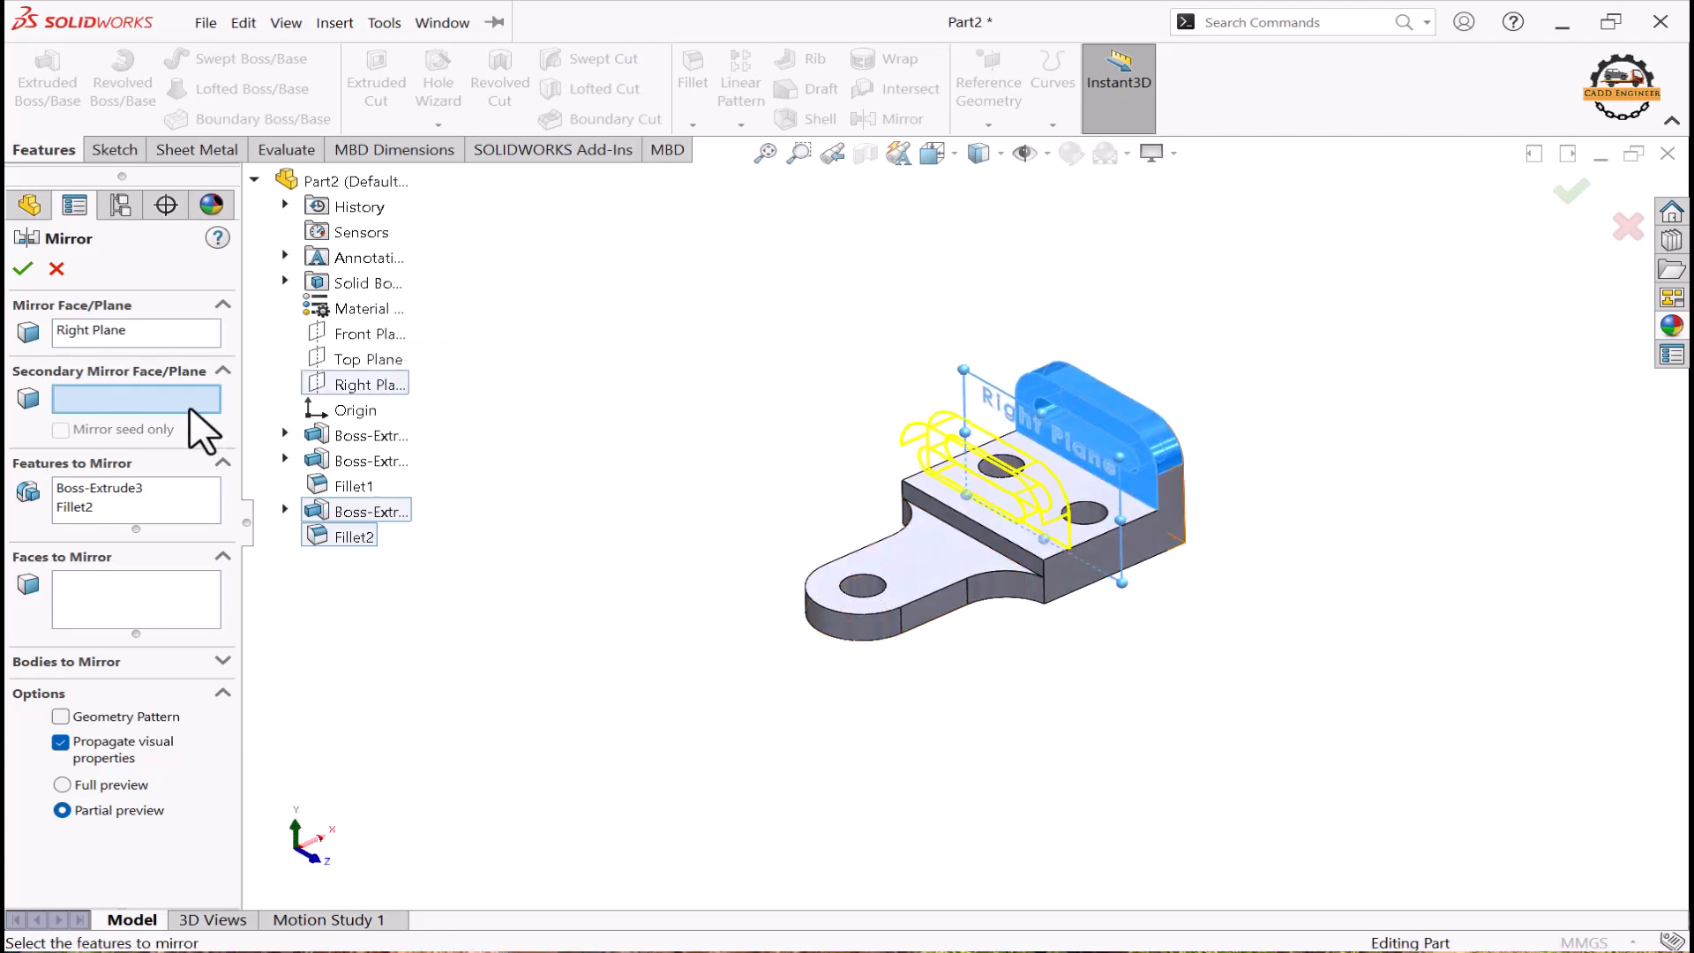
pyautogui.click(23, 268)
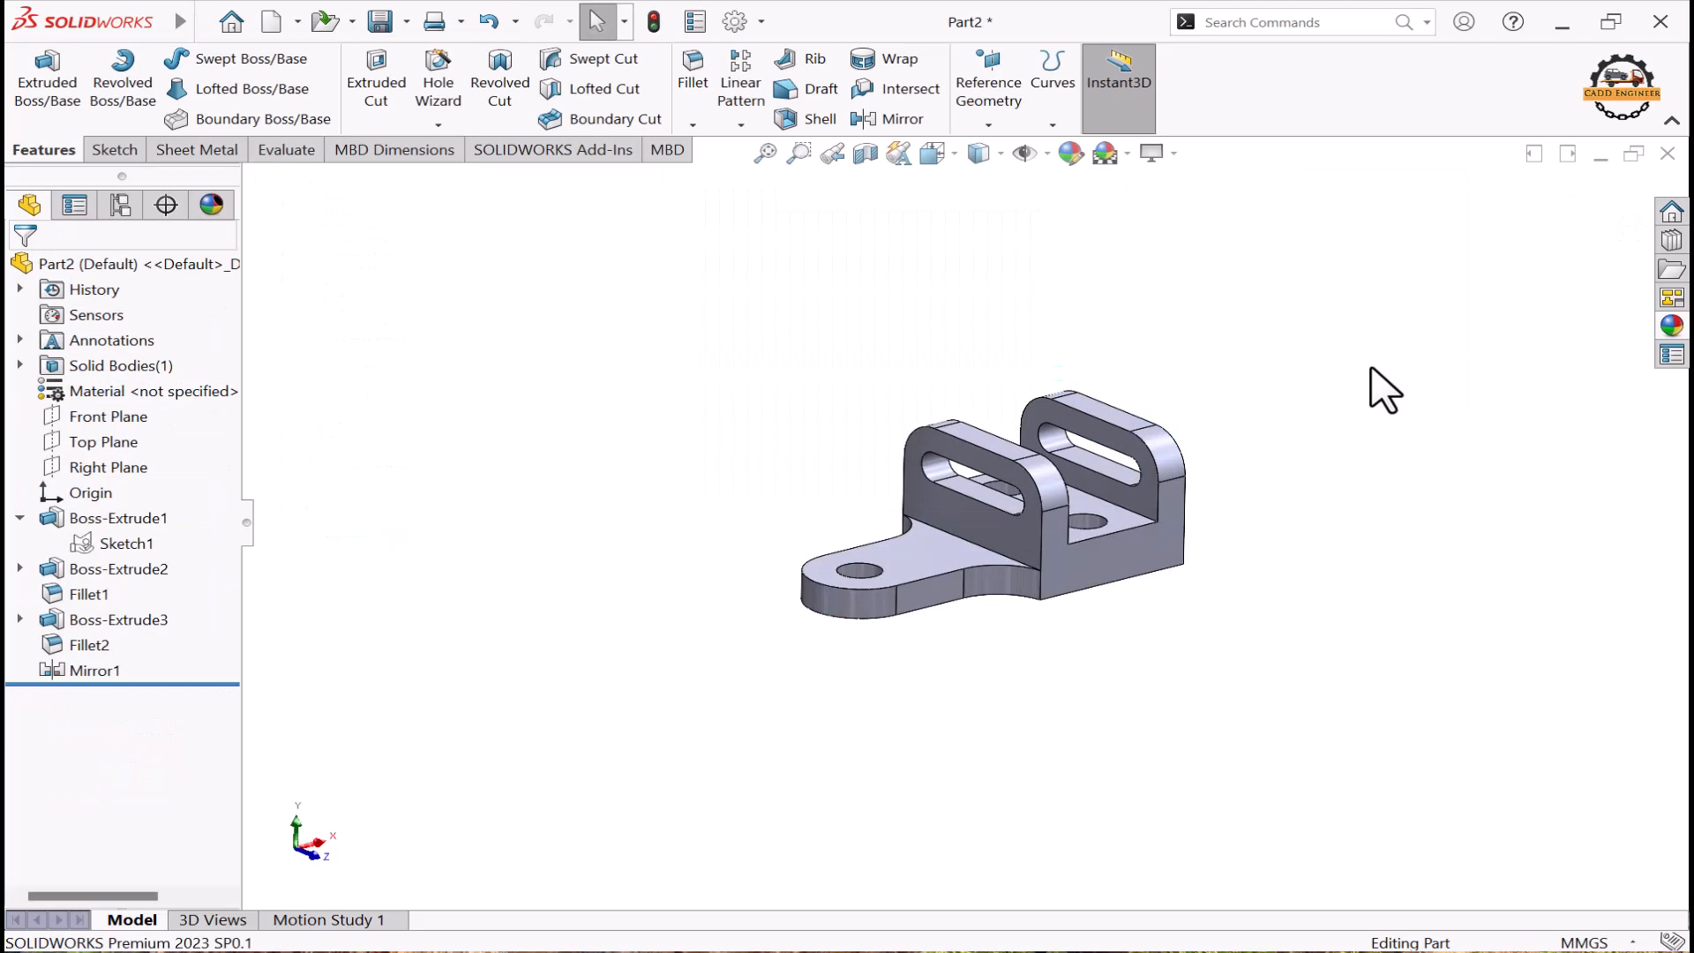
# Step: Apply the cream medium gloss plastic appearance to the whole part
pyautogui.click(1071, 152)
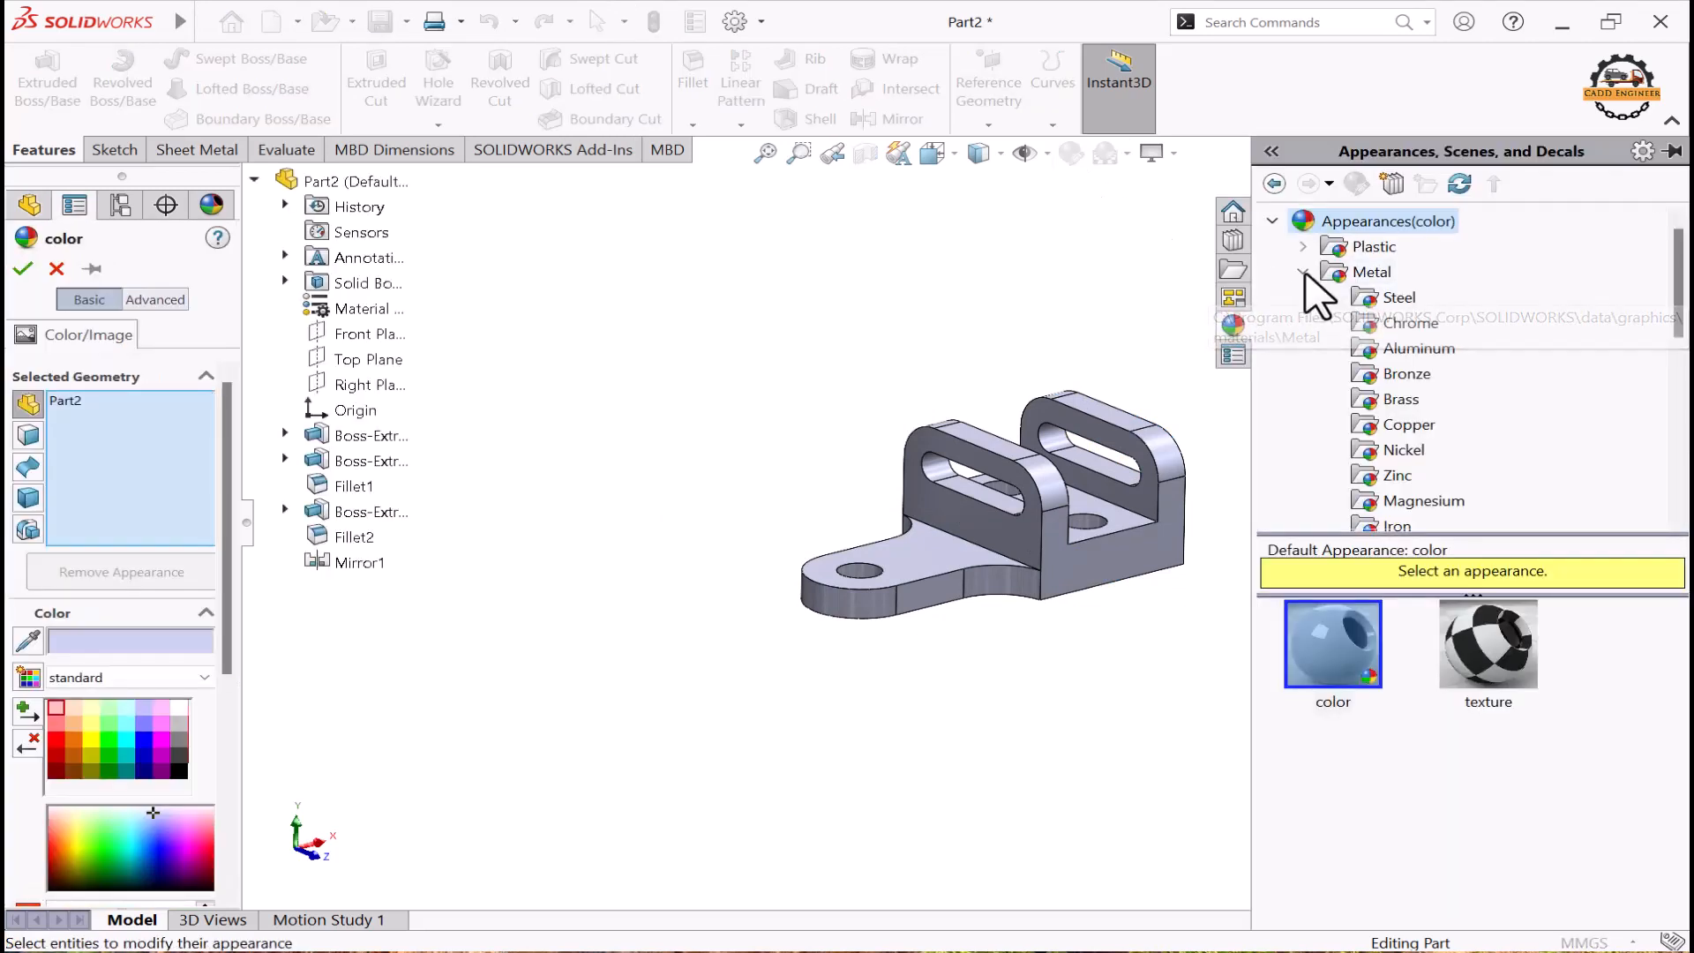
pyautogui.doubleClick(1340, 271)
pyautogui.doubleClick(1332, 247)
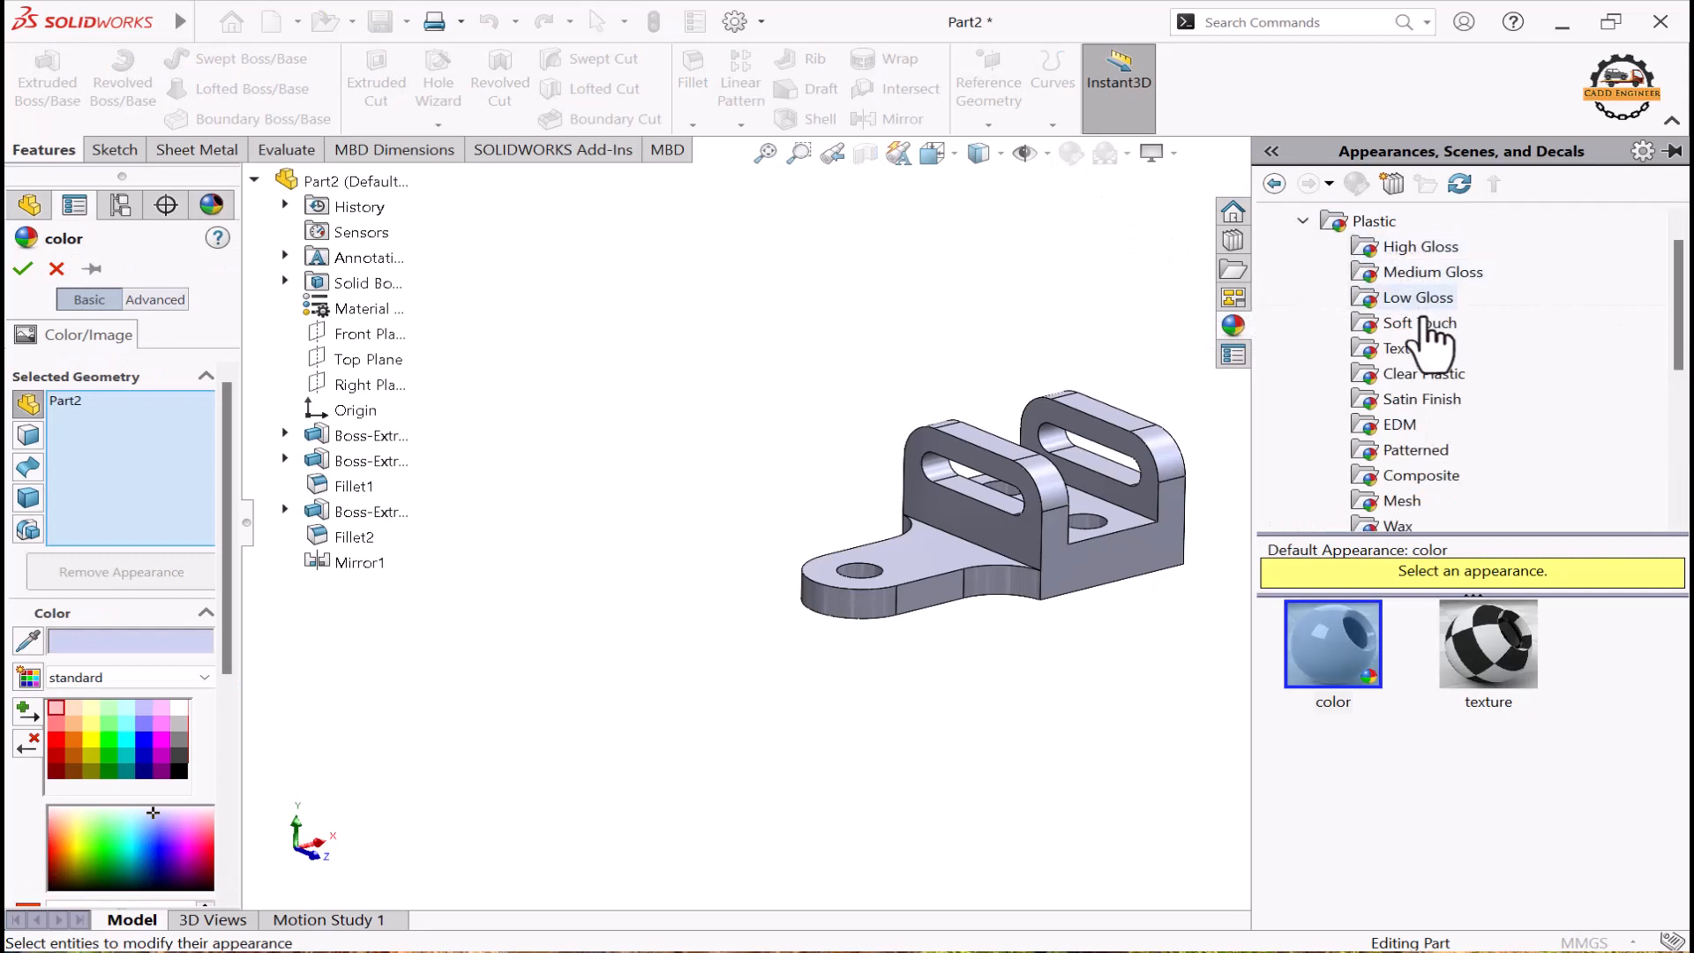
pyautogui.click(1416, 248)
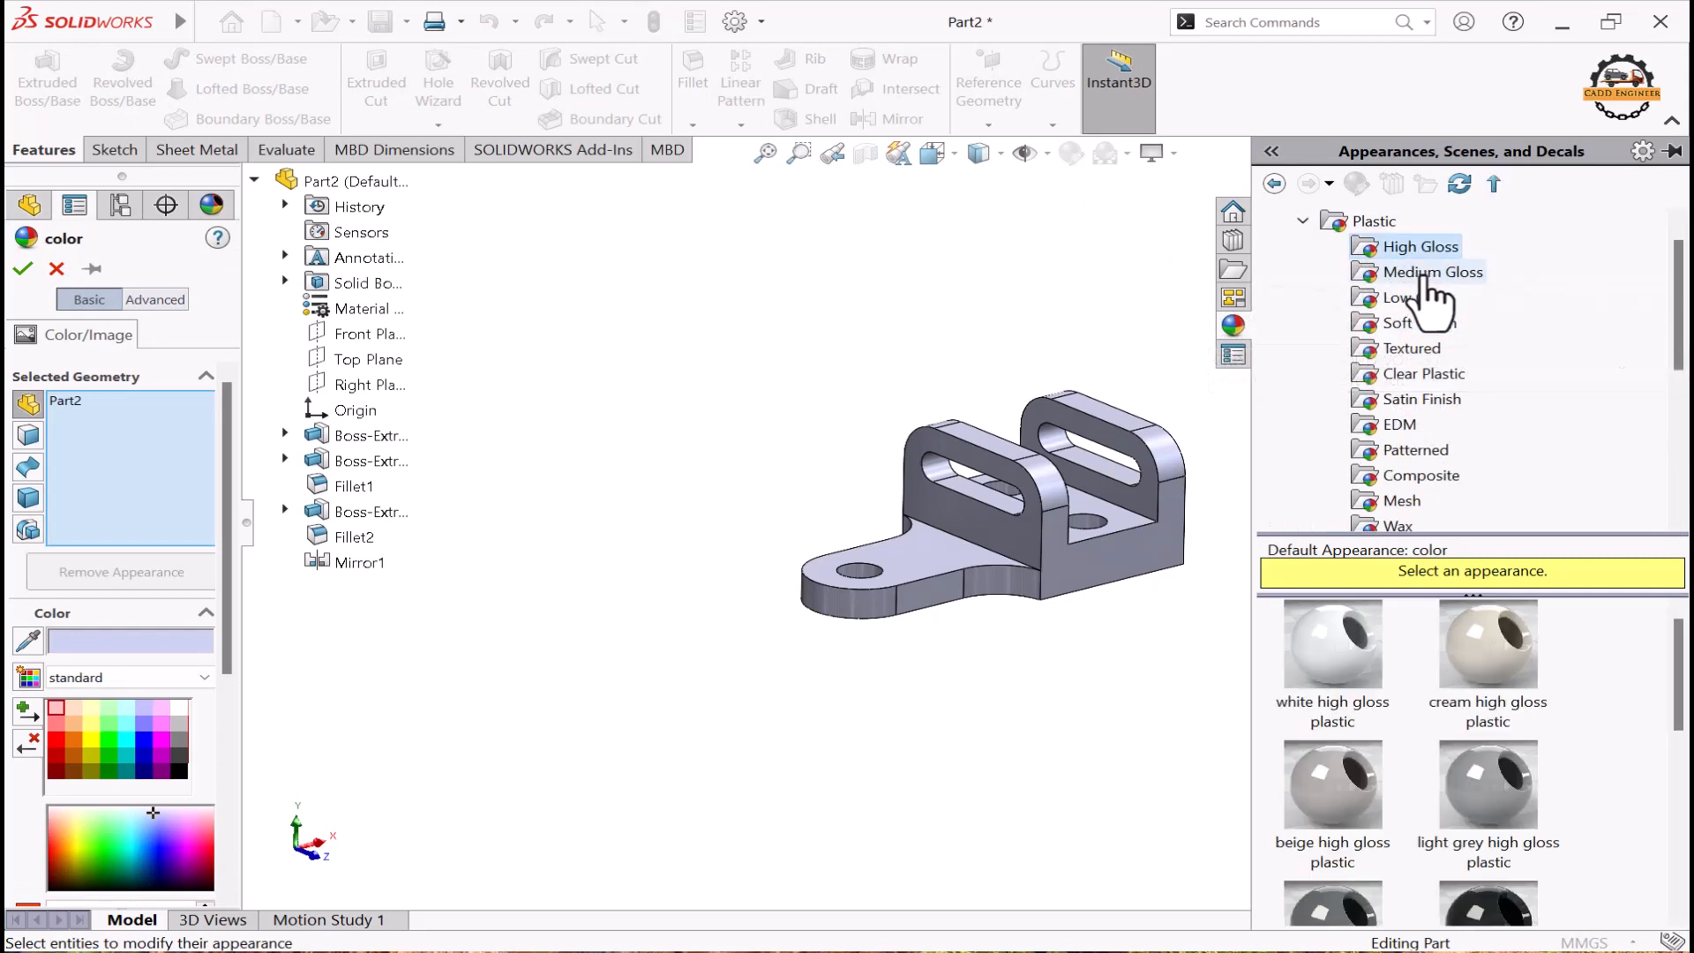
pyautogui.click(1423, 274)
pyautogui.click(1480, 664)
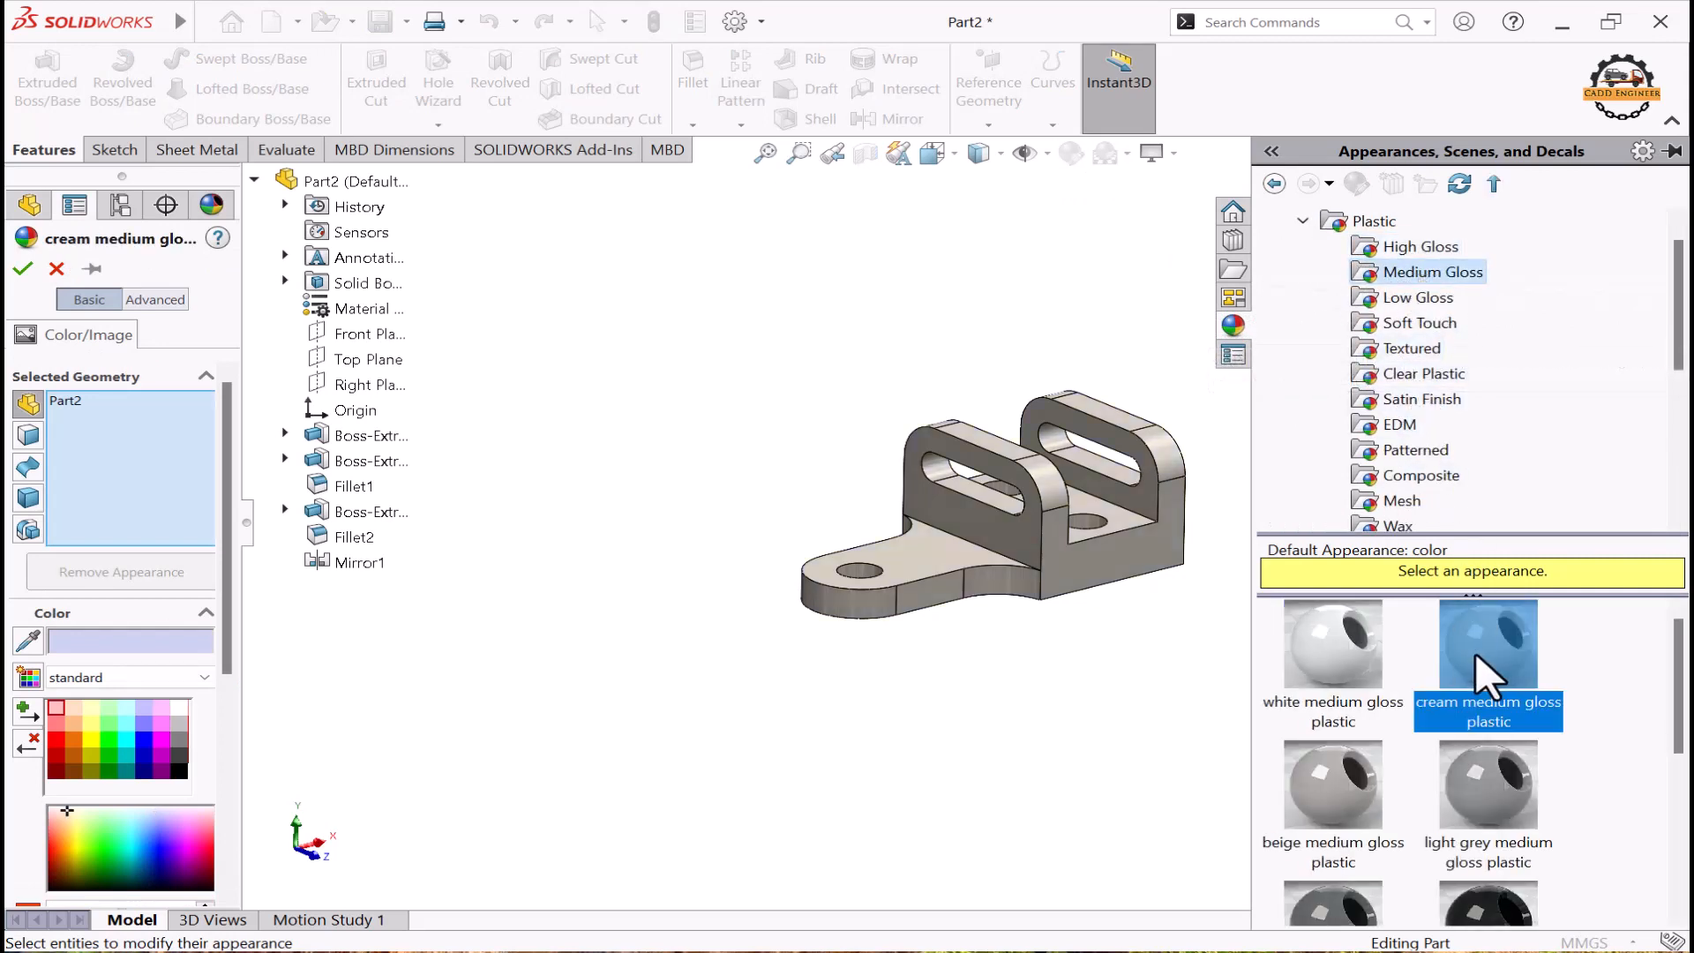
pyautogui.click(1100, 713)
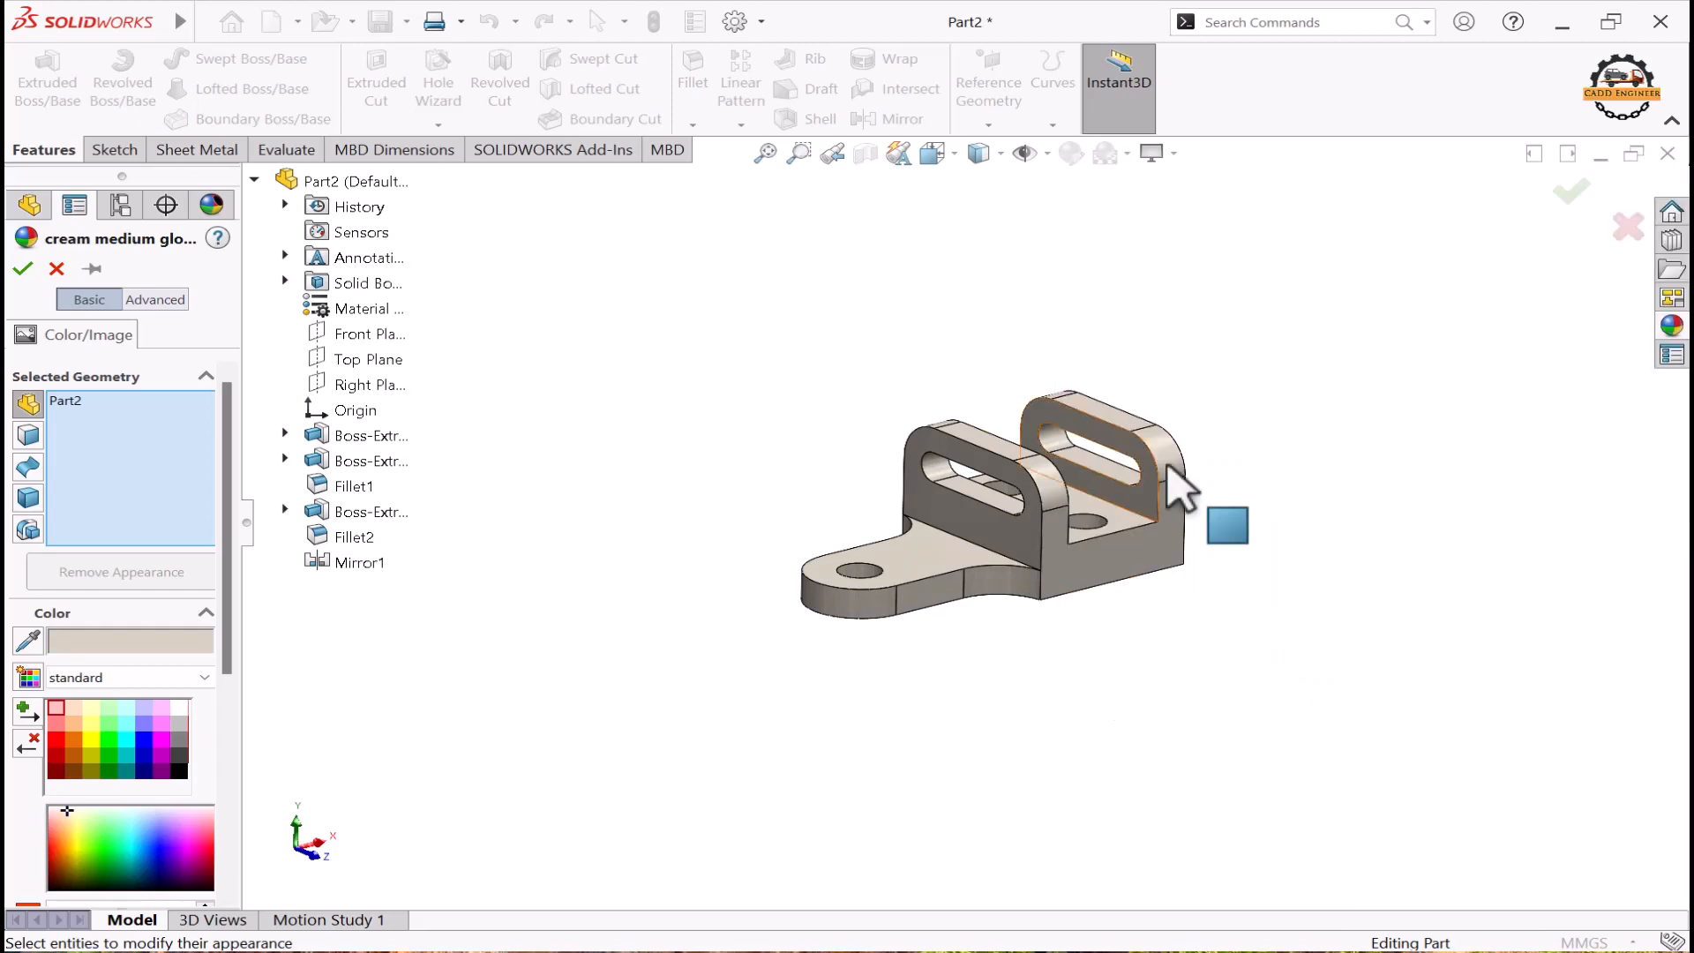
pyautogui.scroll(-3, 1013, 369)
pyautogui.click(24, 269)
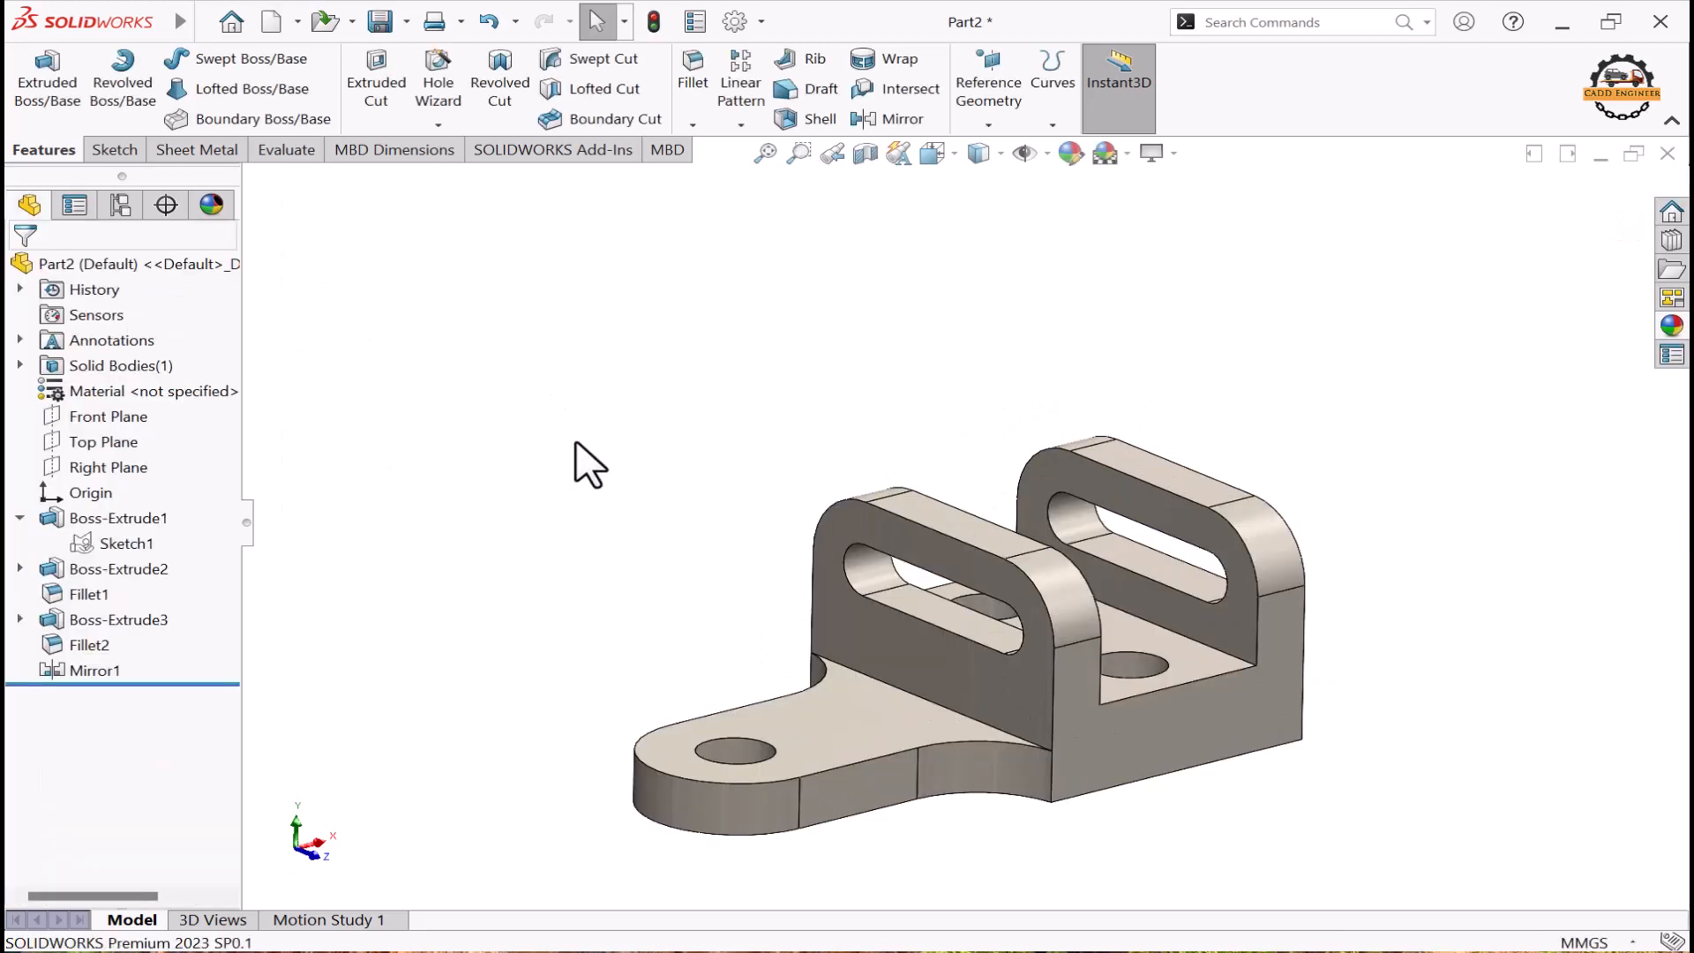
# Step: Split the graphics area into four views showing the front, left, top and trimetric orientations of the bracket
pyautogui.scroll(2, 590, 450)
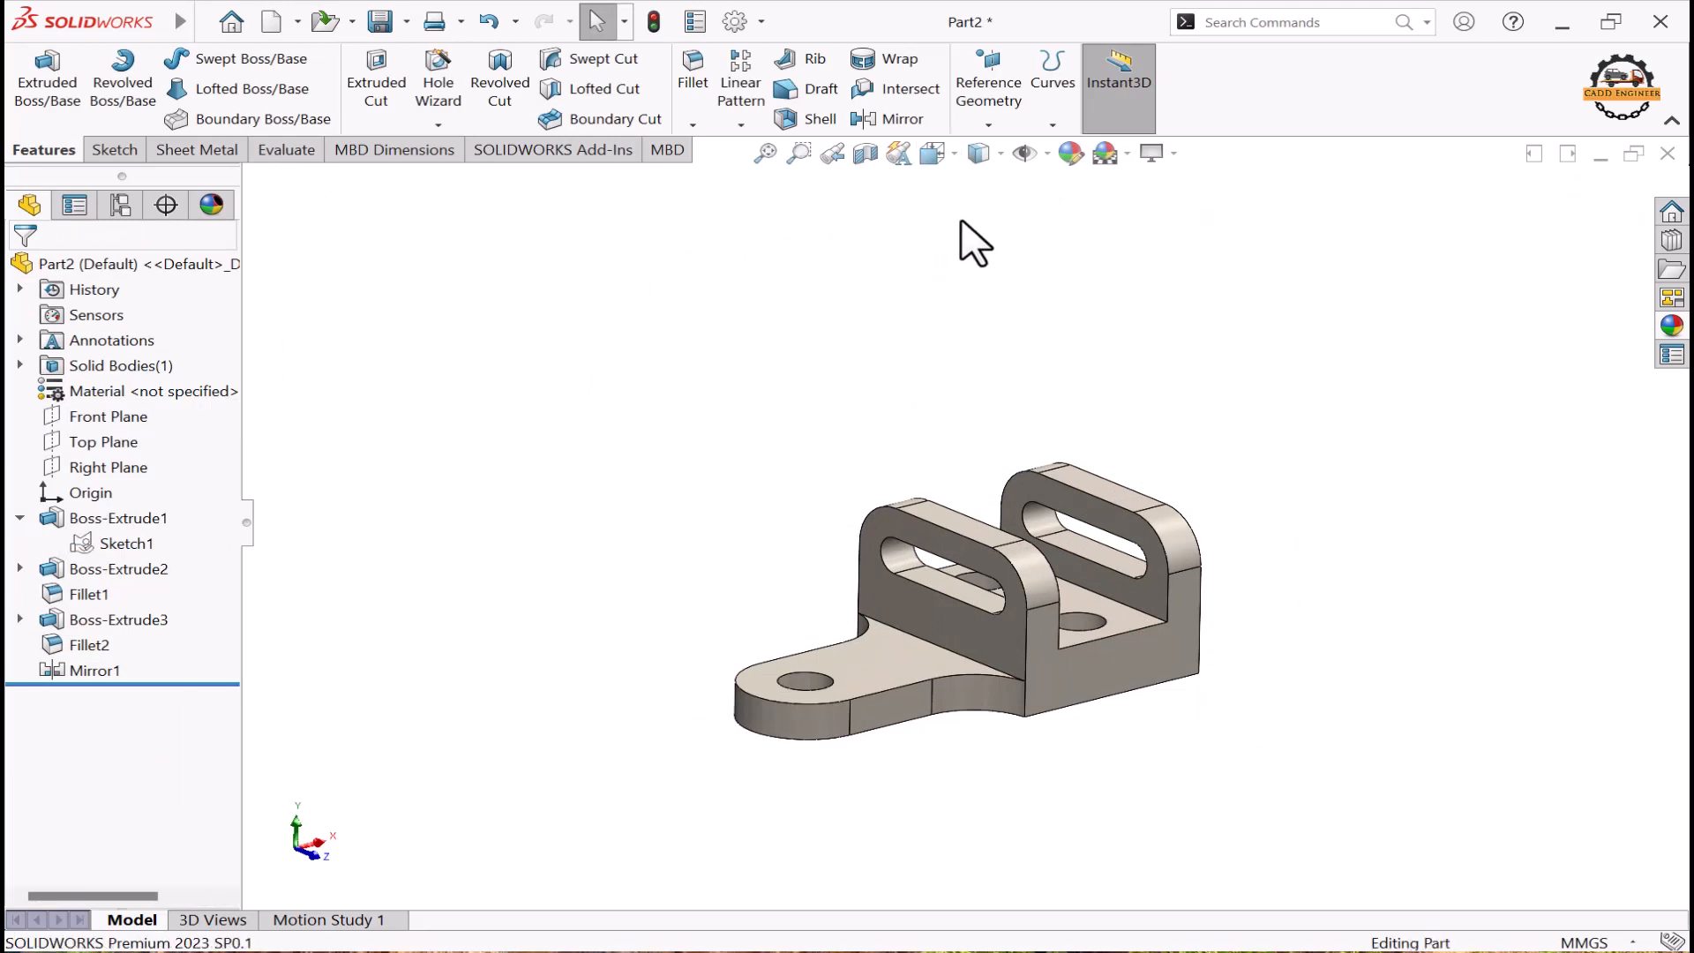
pyautogui.click(956, 161)
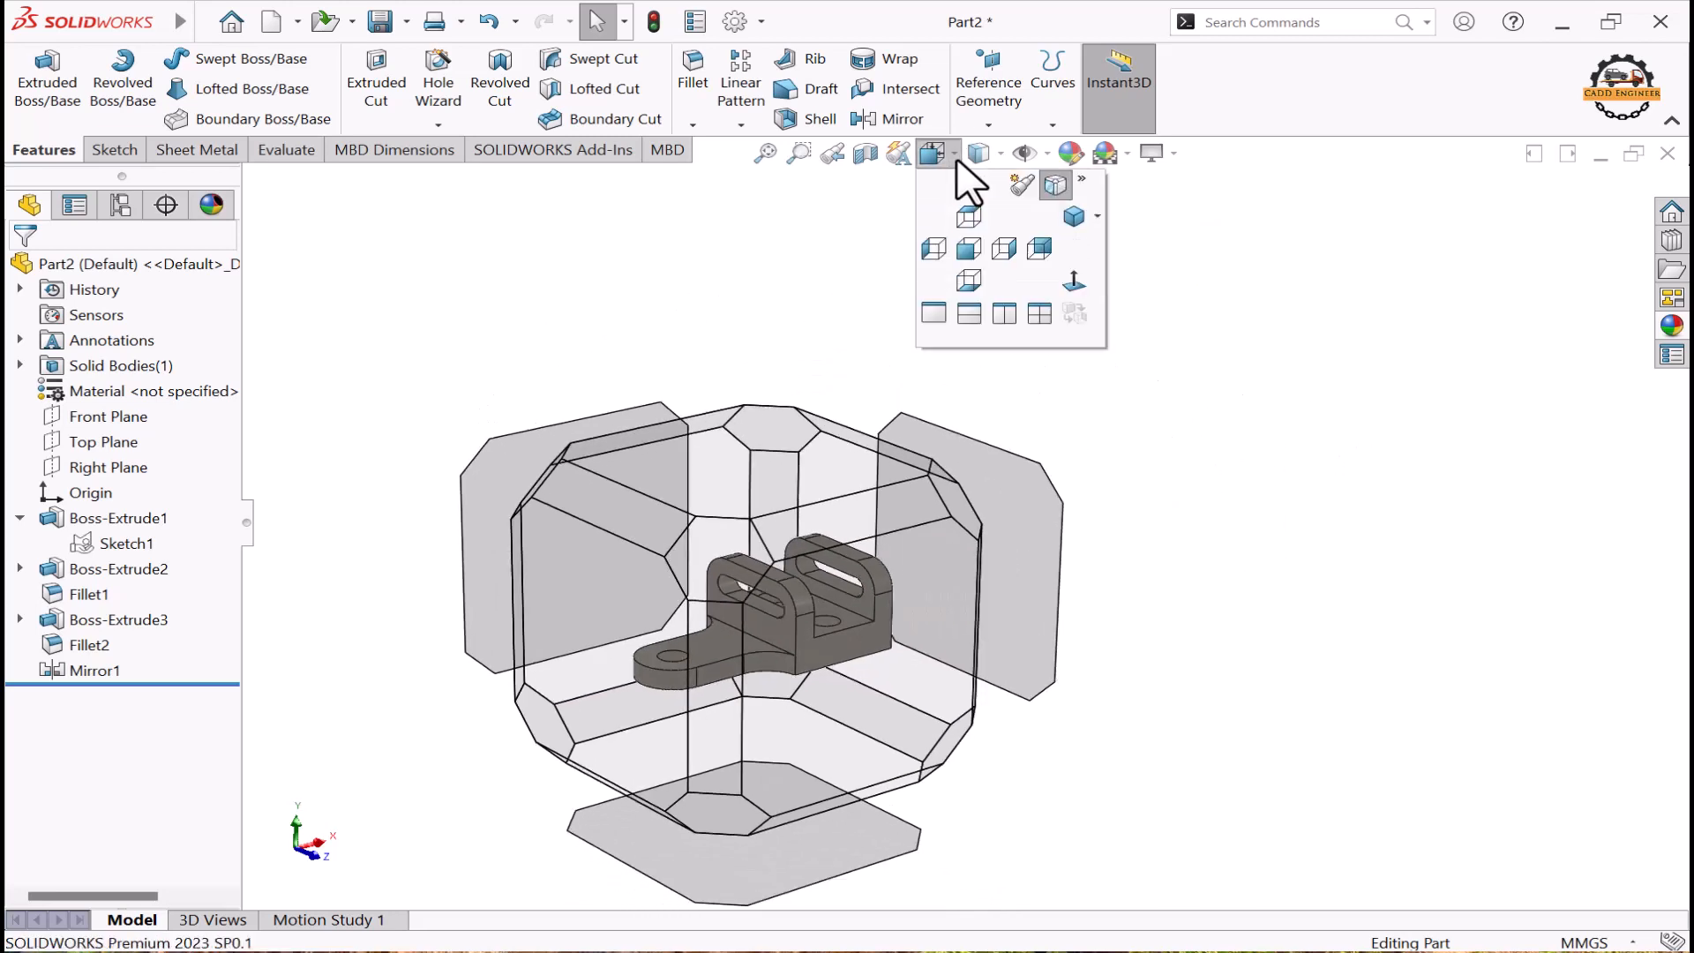
pyautogui.click(1038, 315)
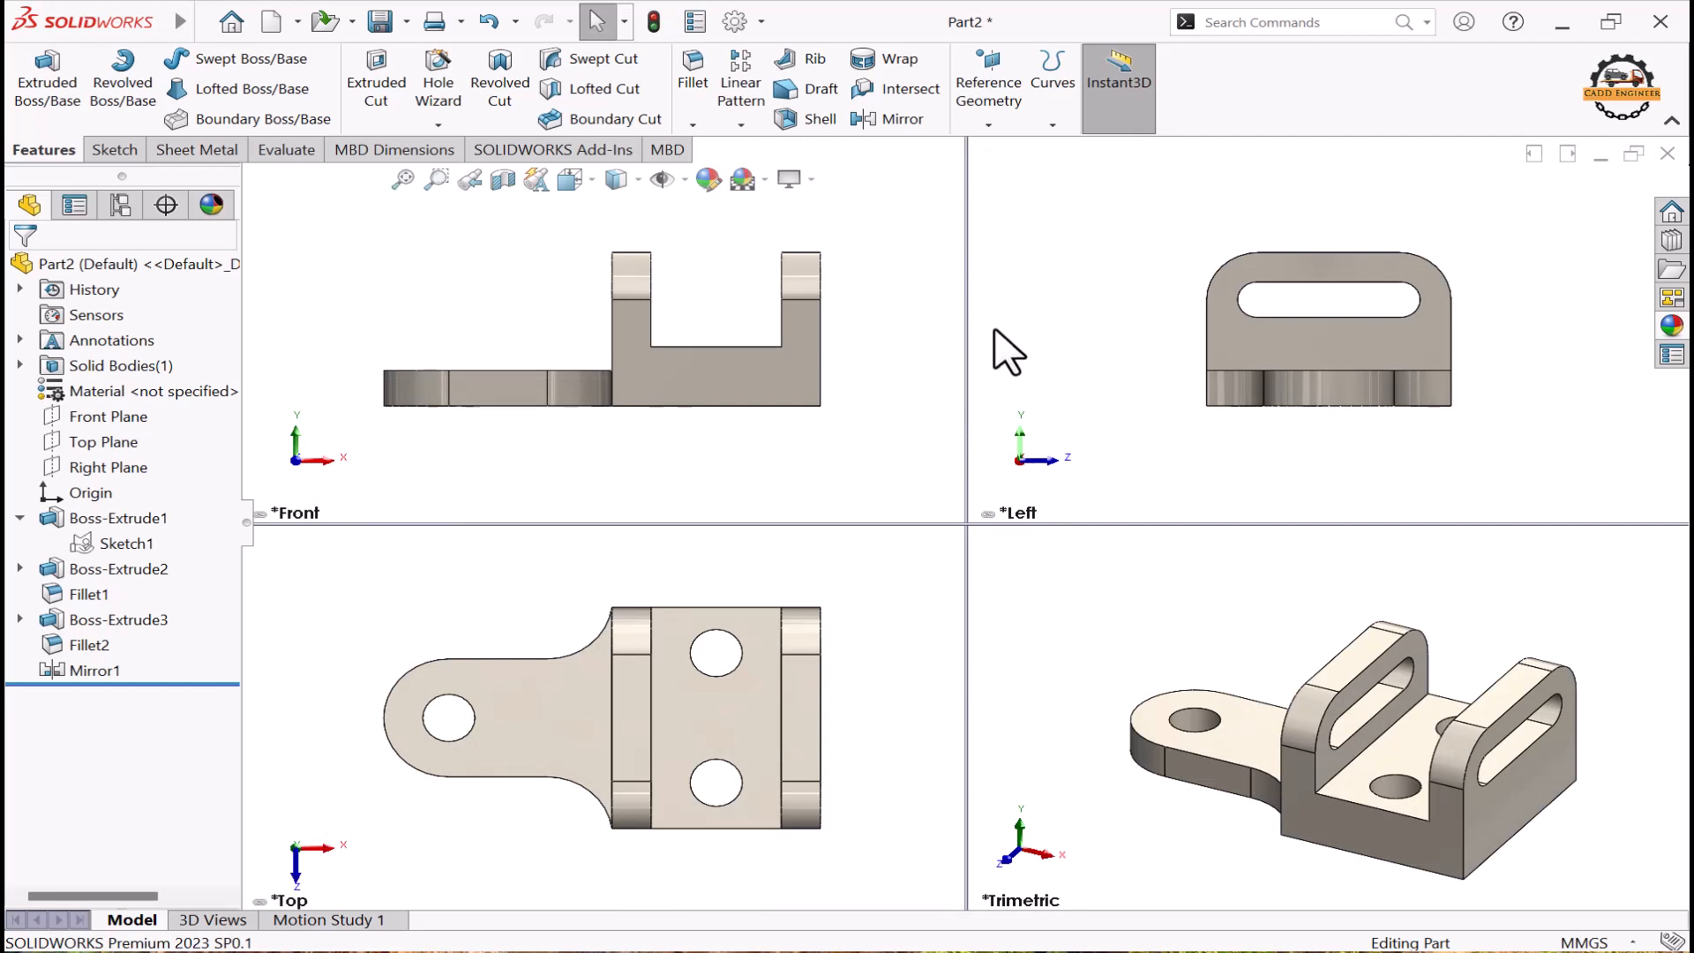
# Step: Set the display style of the front and left views to Hidden Lines Visible
pyautogui.click(634, 186)
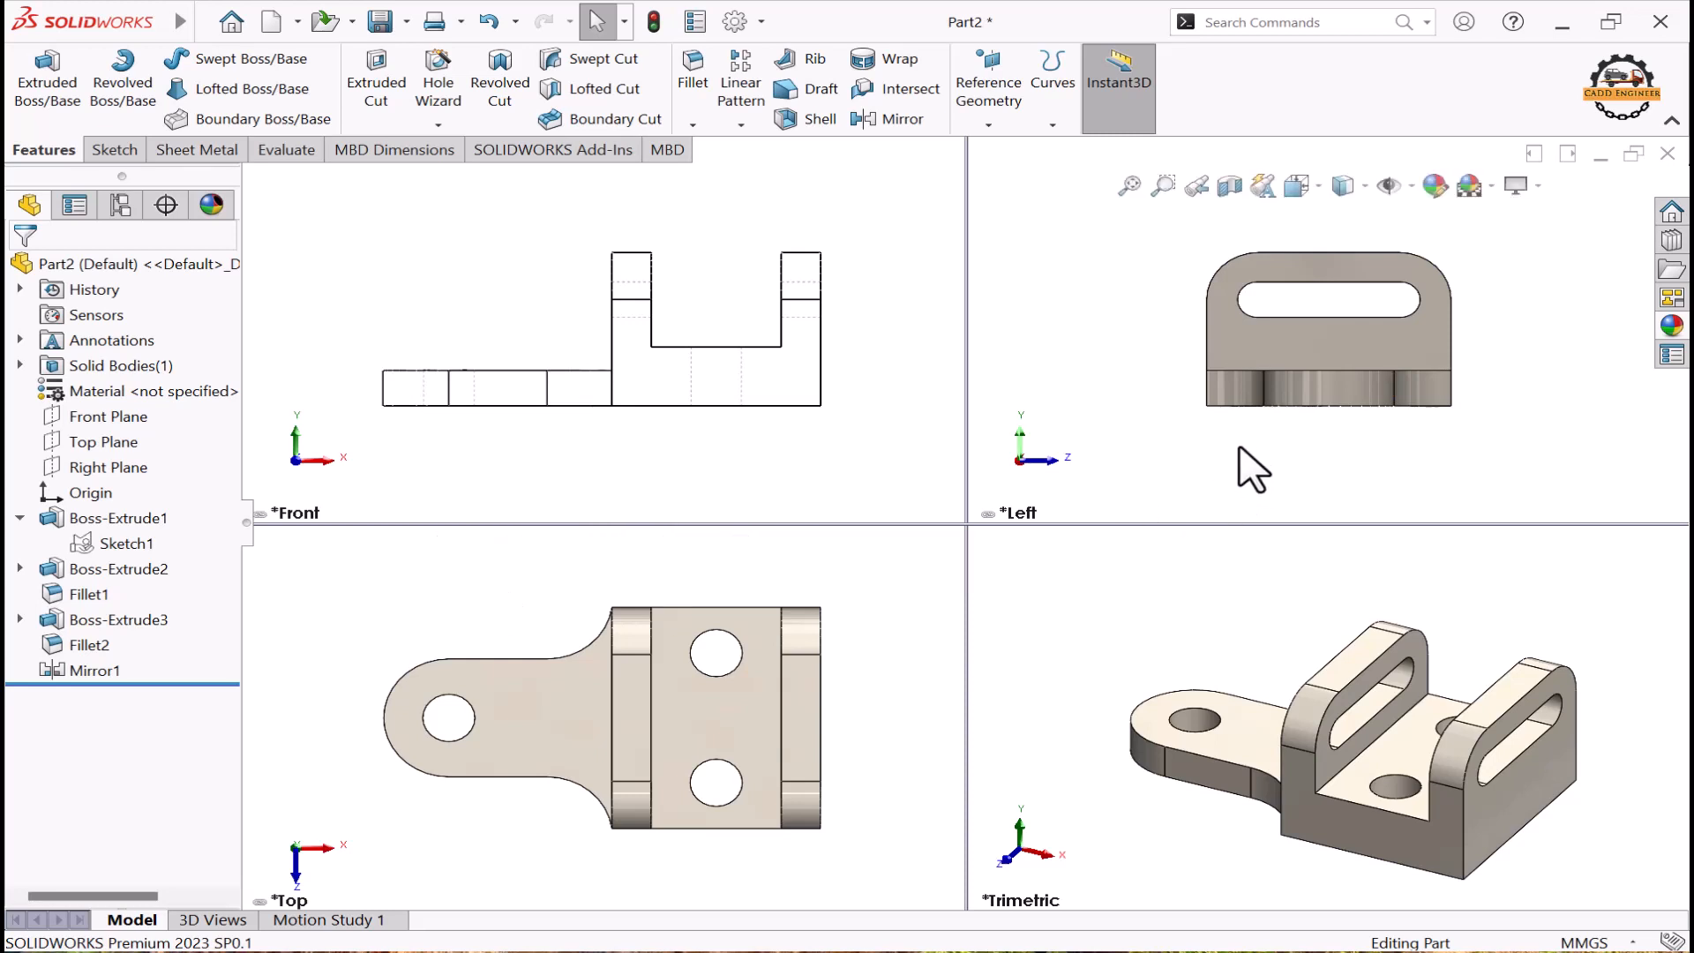
pyautogui.click(1344, 185)
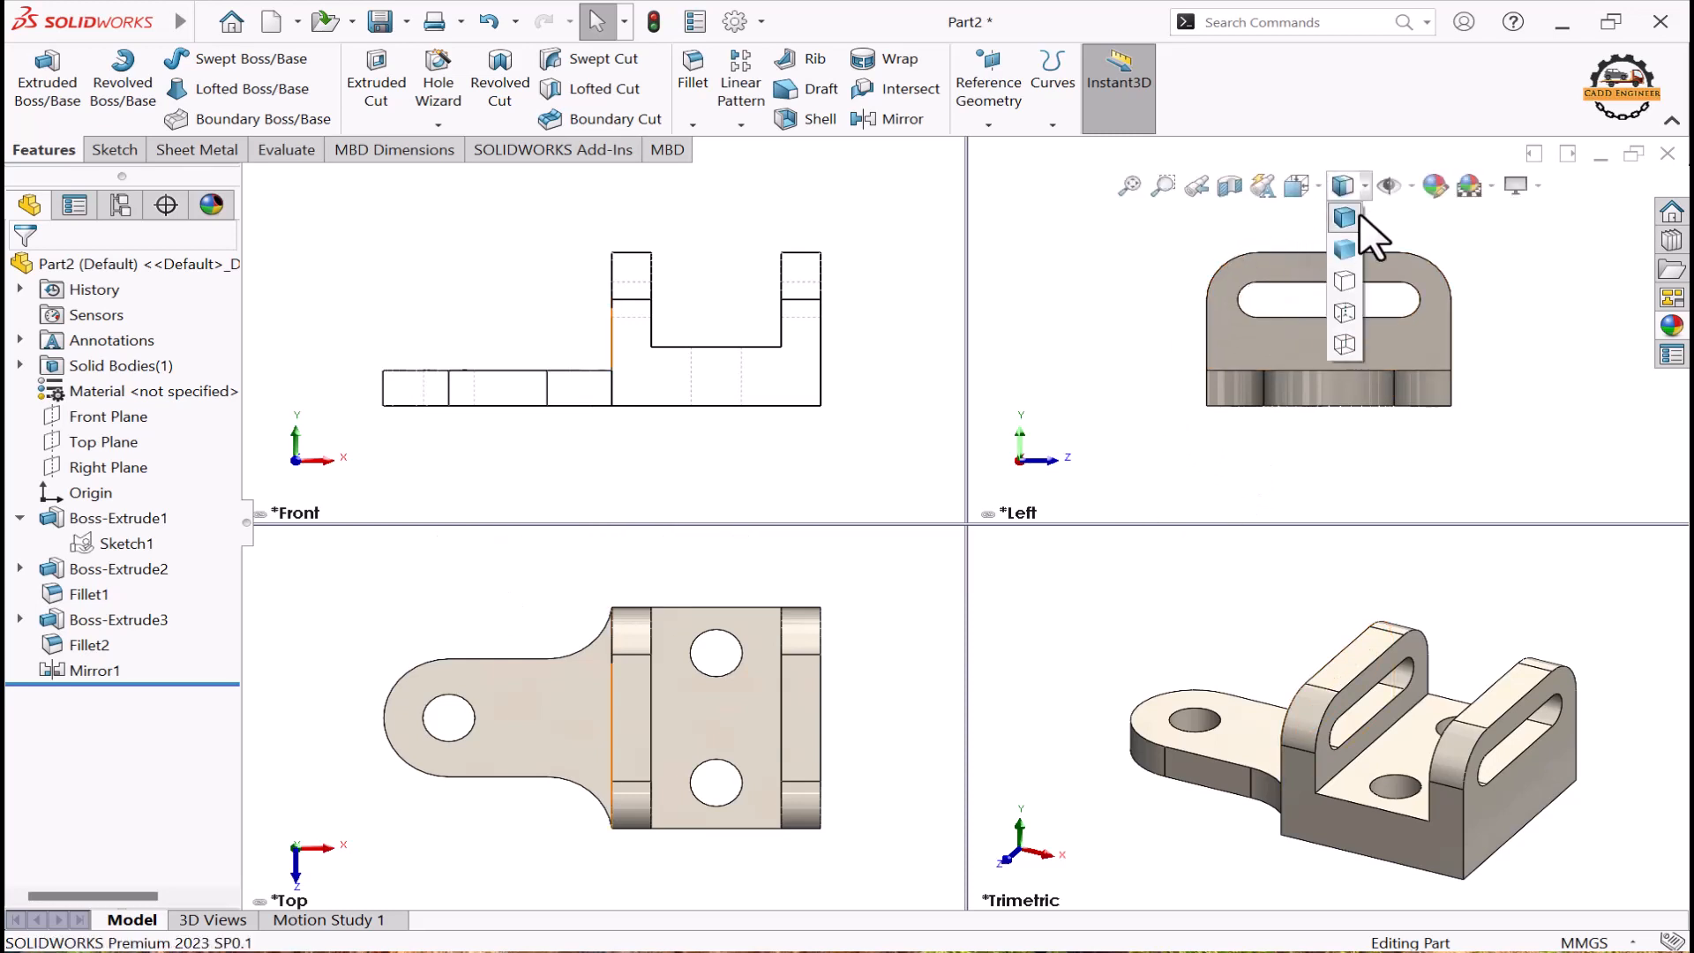
pyautogui.click(1345, 313)
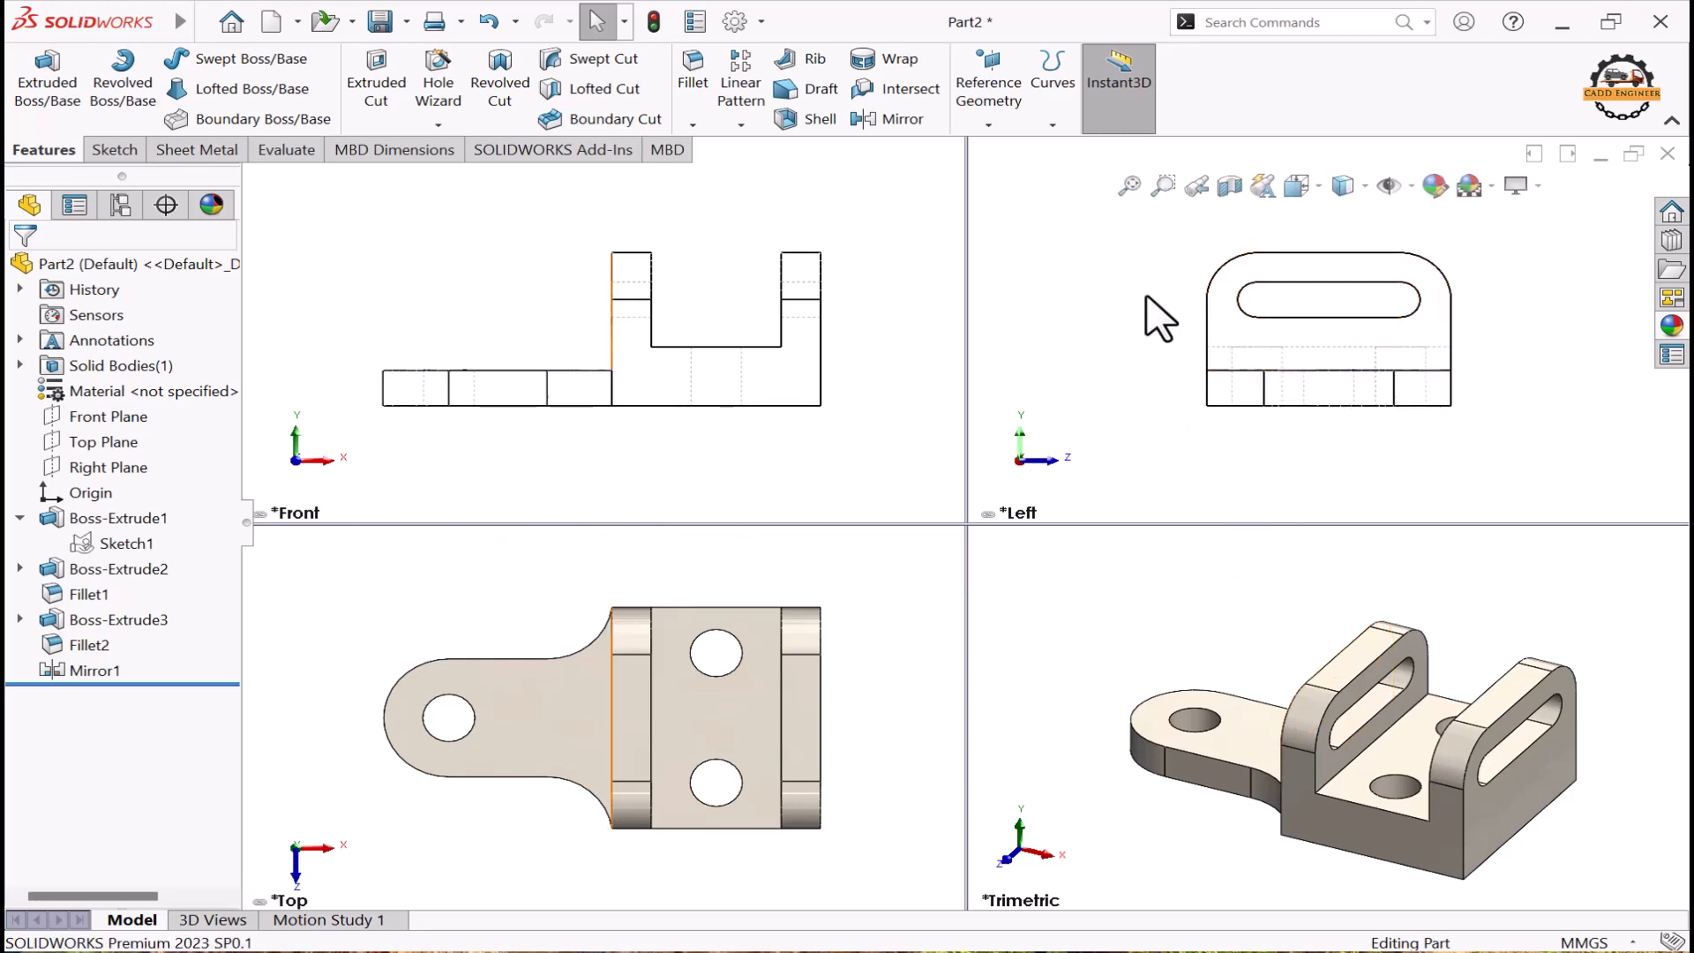